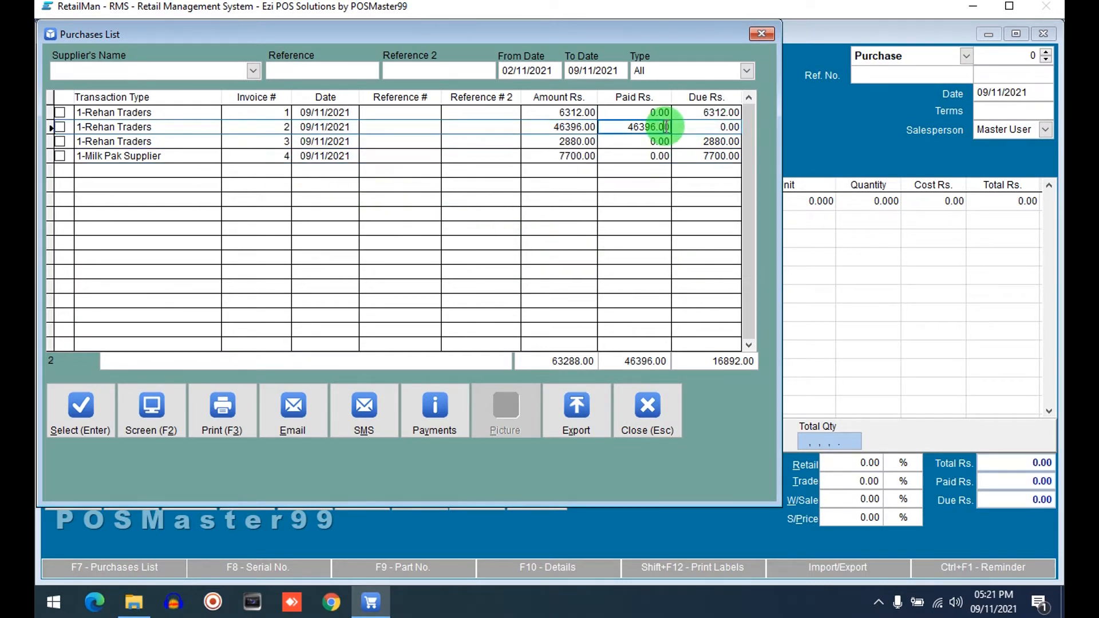
Step: Review the invoices in the purchases list, then close the list
click(618, 141)
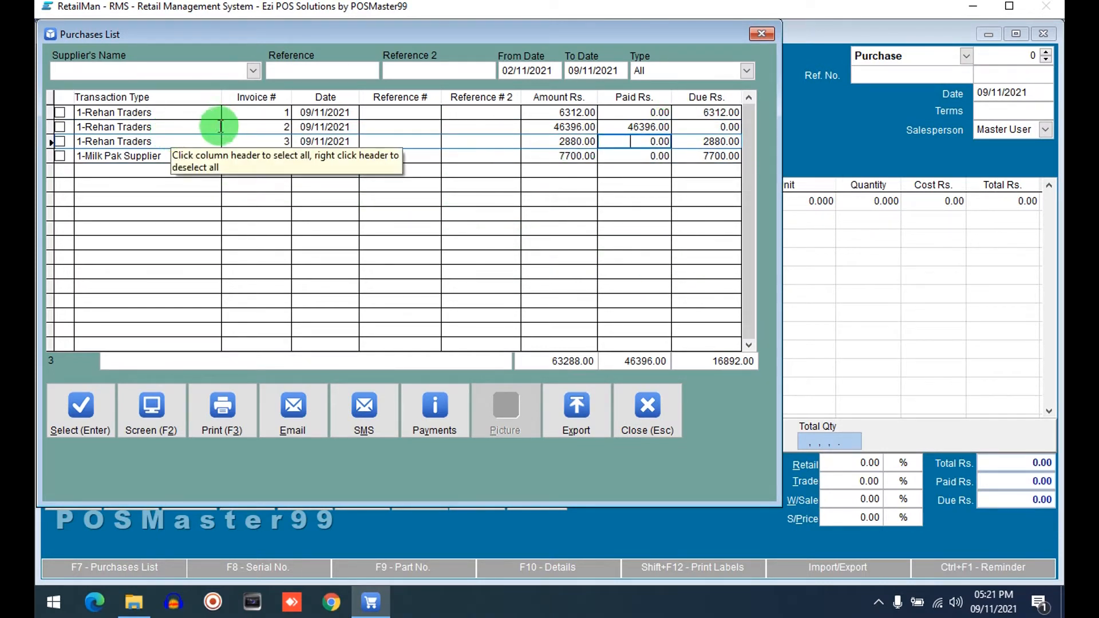
click(189, 140)
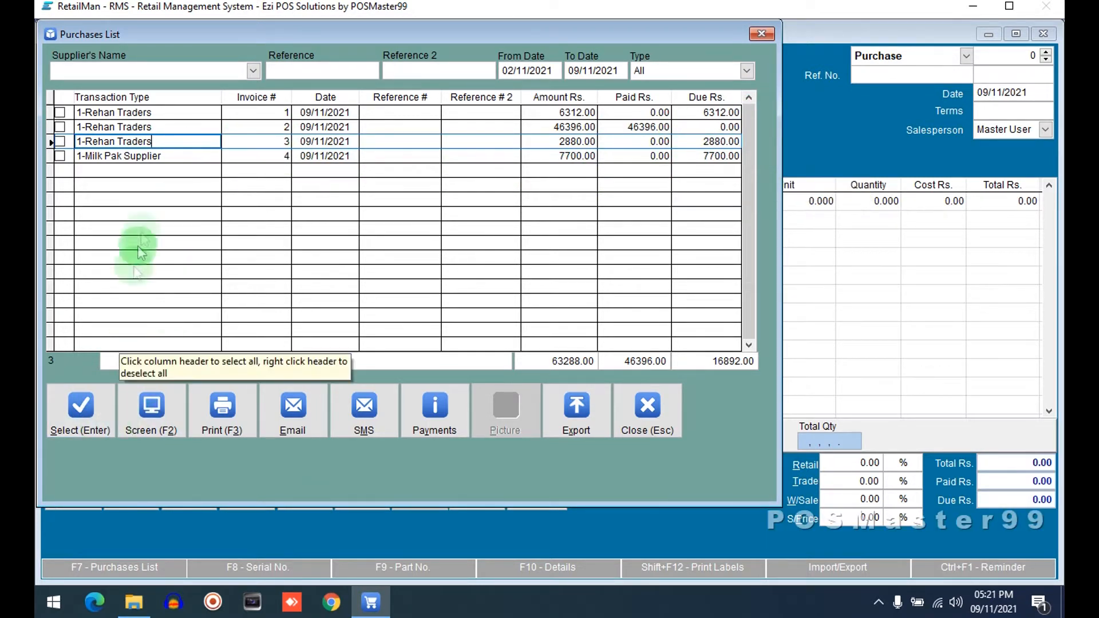
key(Escape)
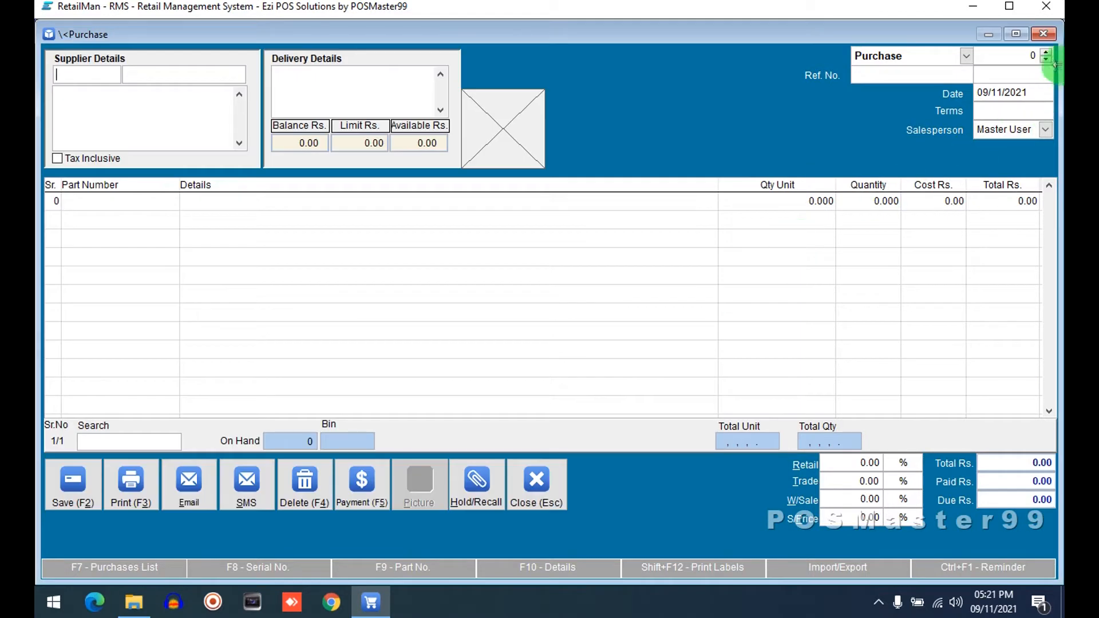
Step: Browse through the saved purchase invoices one by one, from invoice 4 back to invoice 2
click(1050, 59)
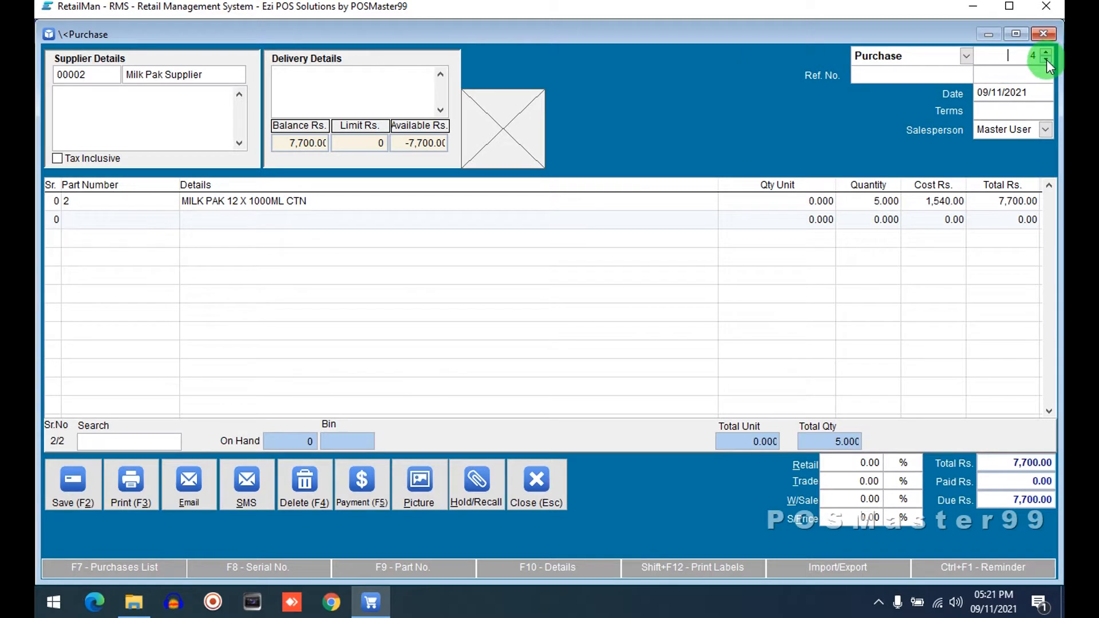
click(1046, 59)
click(1046, 51)
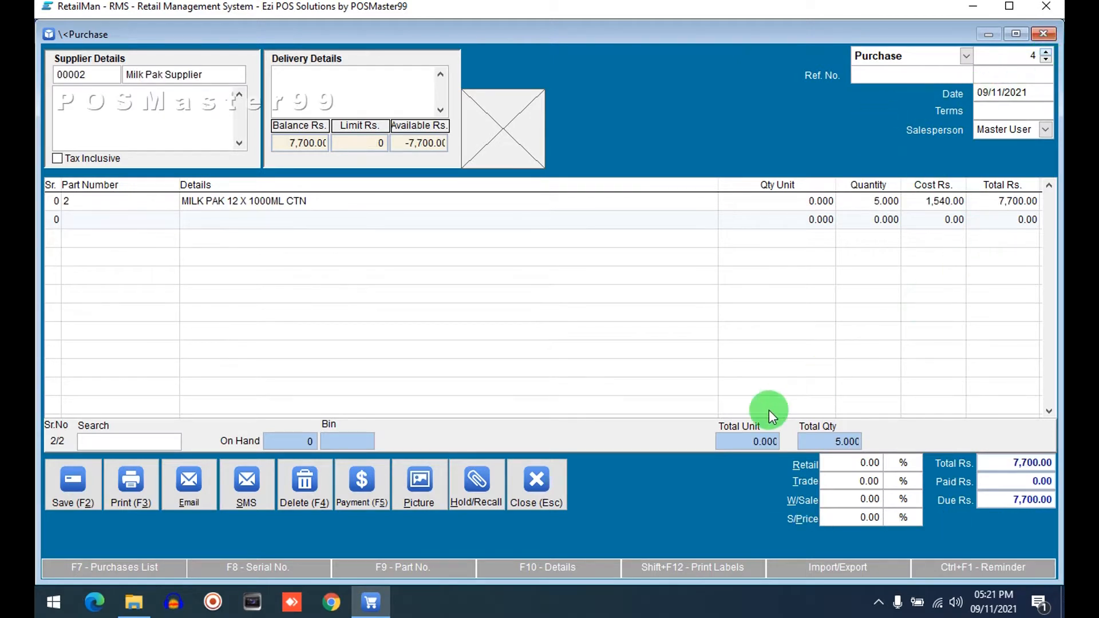
click(1045, 59)
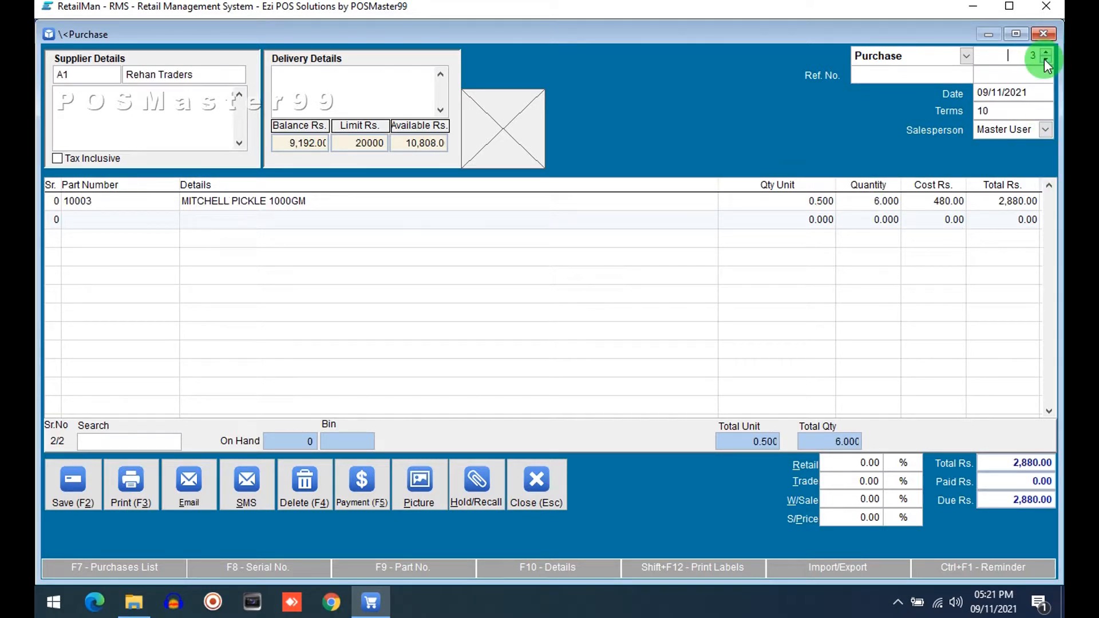
click(1045, 59)
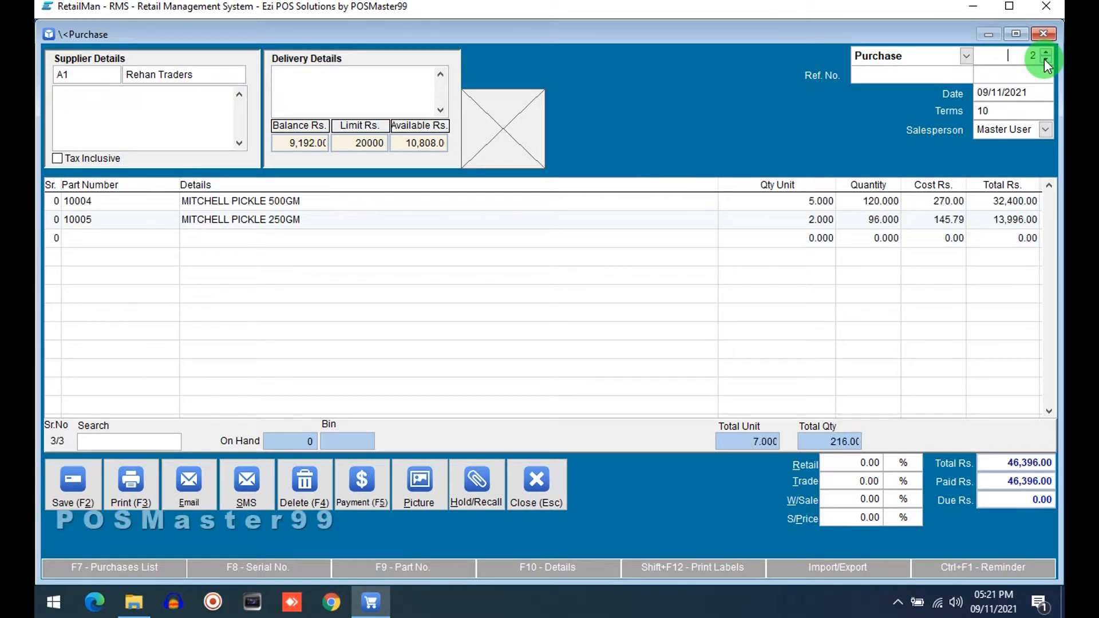
click(1046, 60)
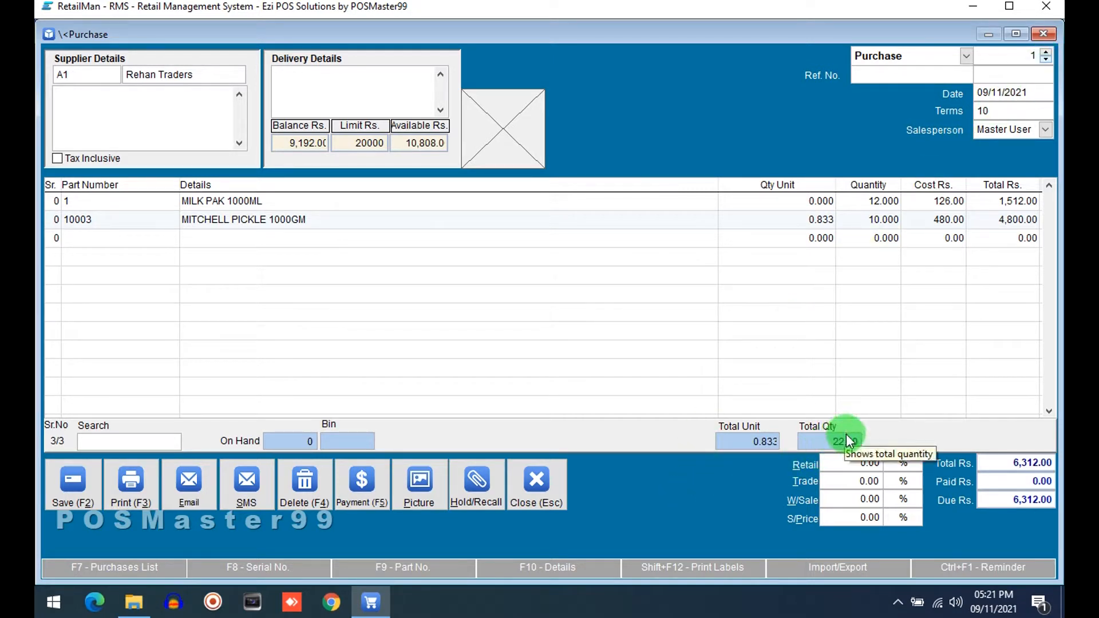
click(1046, 52)
click(1046, 59)
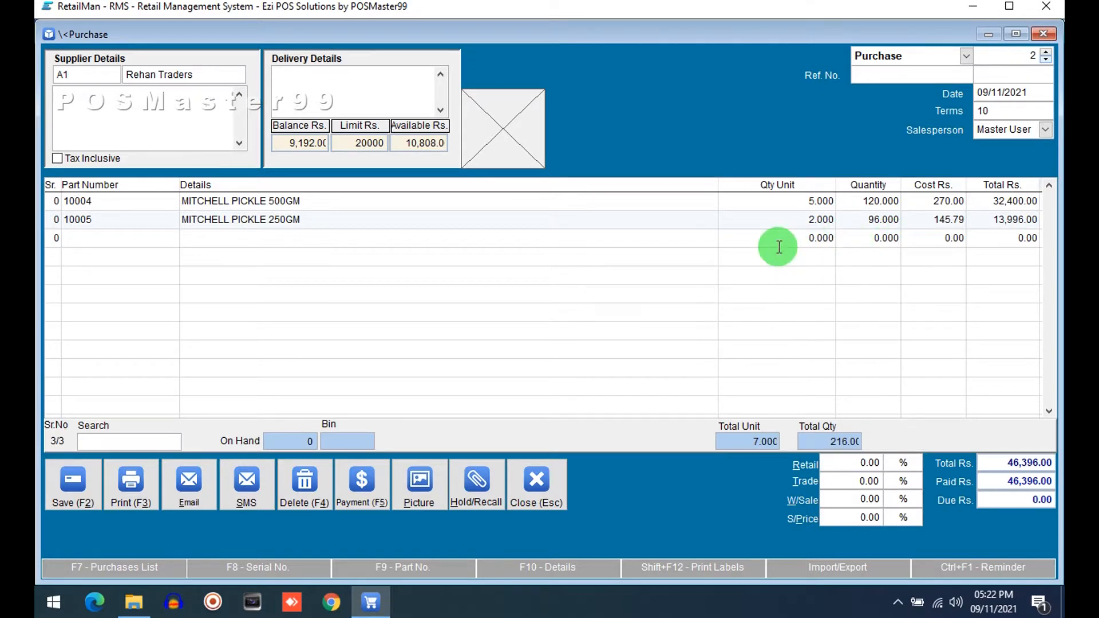
Step: Close the displayed invoice and start a new purchase for supplier Abdullah Traders
click(537, 482)
click(557, 355)
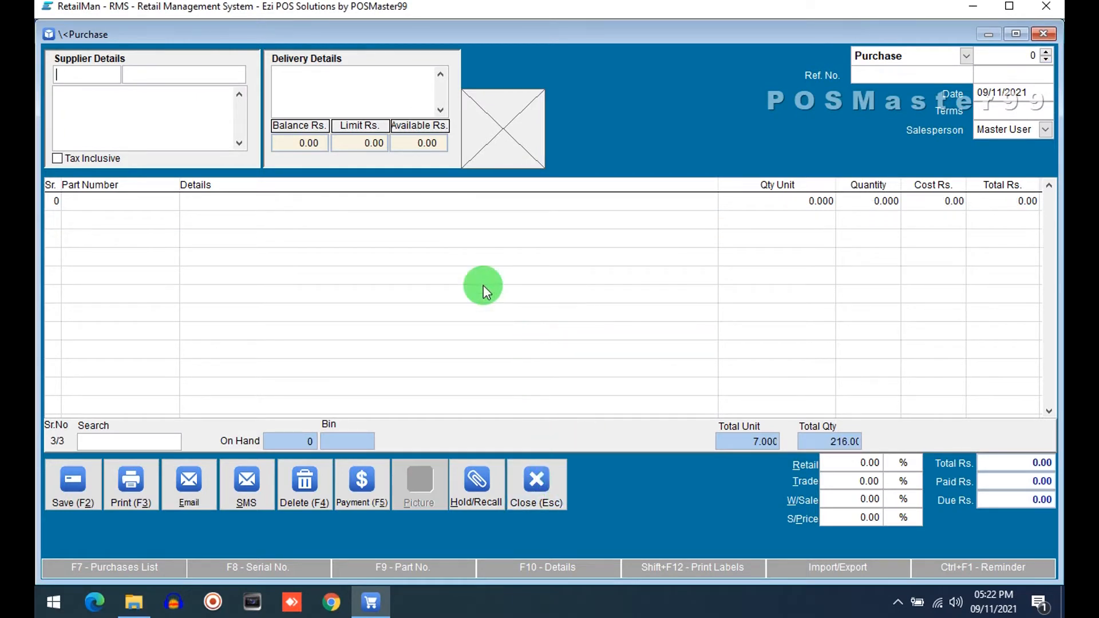
text(abd)
key(Return)
Step: Look up stock items and add MITCHELLS MANGO JAM 450GM as the first purchase line
key(Return)
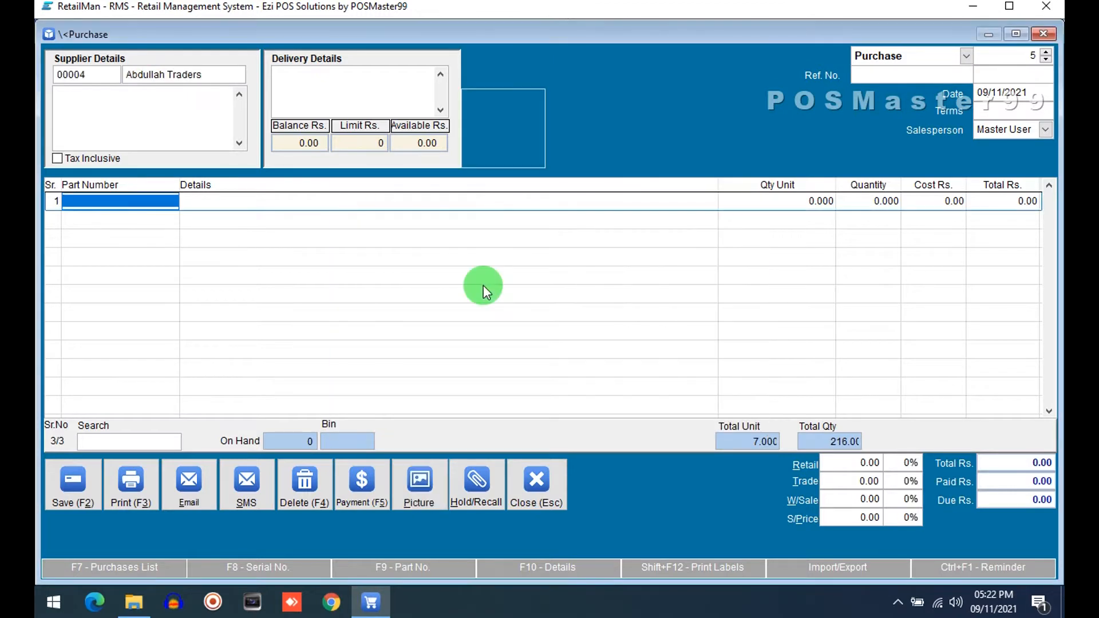
key(Return)
key(Down)
key(Down)
key(Down)
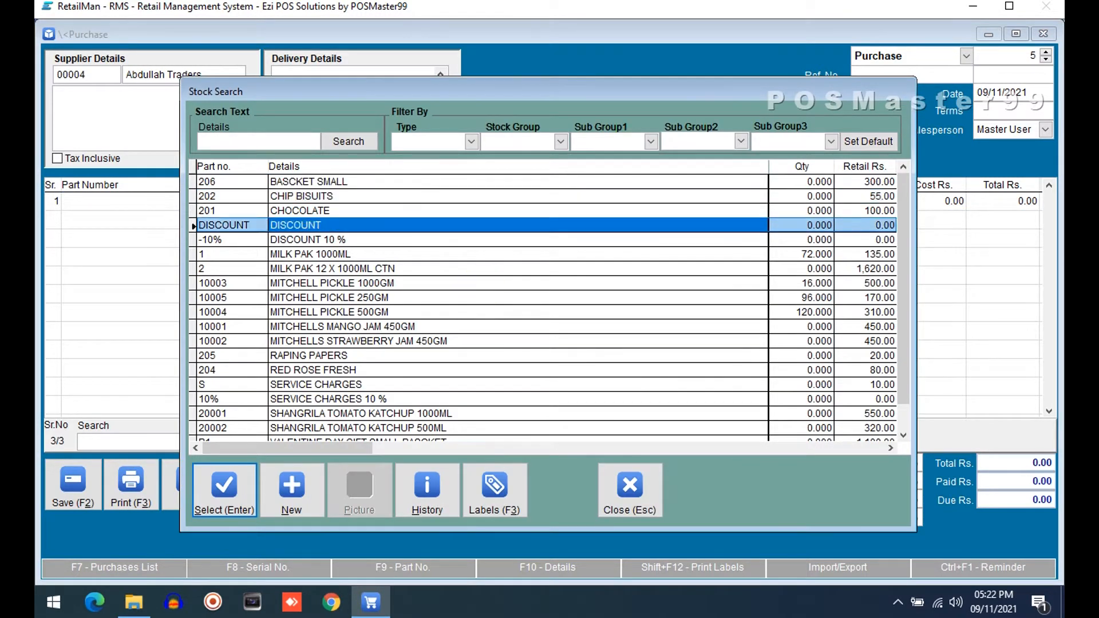
key(Down)
key(Down)
key(Down)
key(Down)
key(Down)
key(Up)
key(Down)
key(Down)
key(Down)
key(Down)
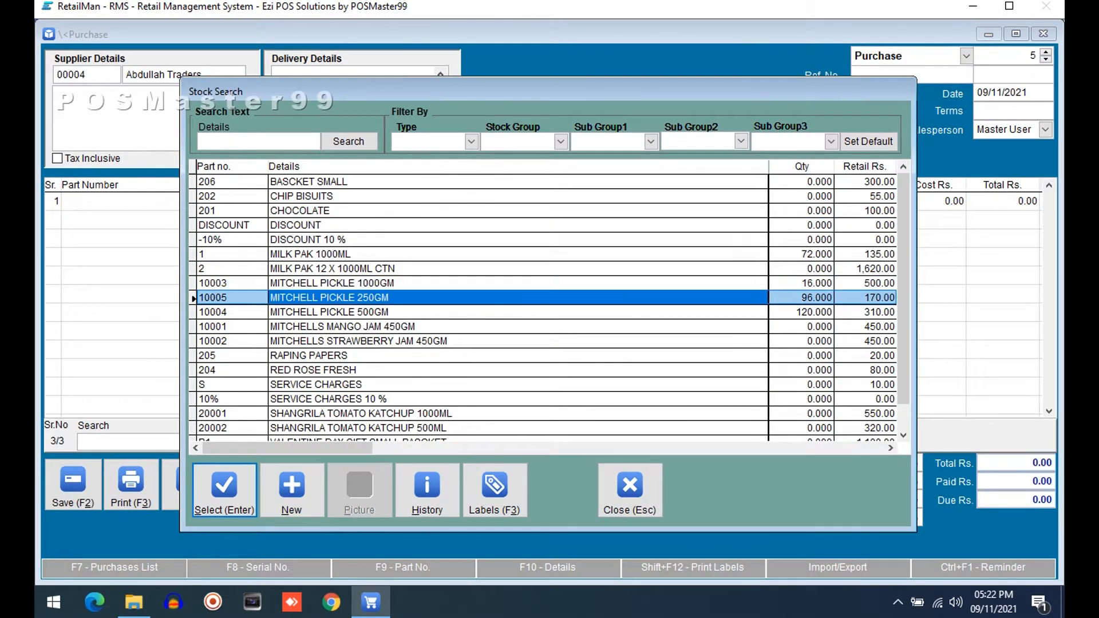
key(Up)
key(Up)
key(Down)
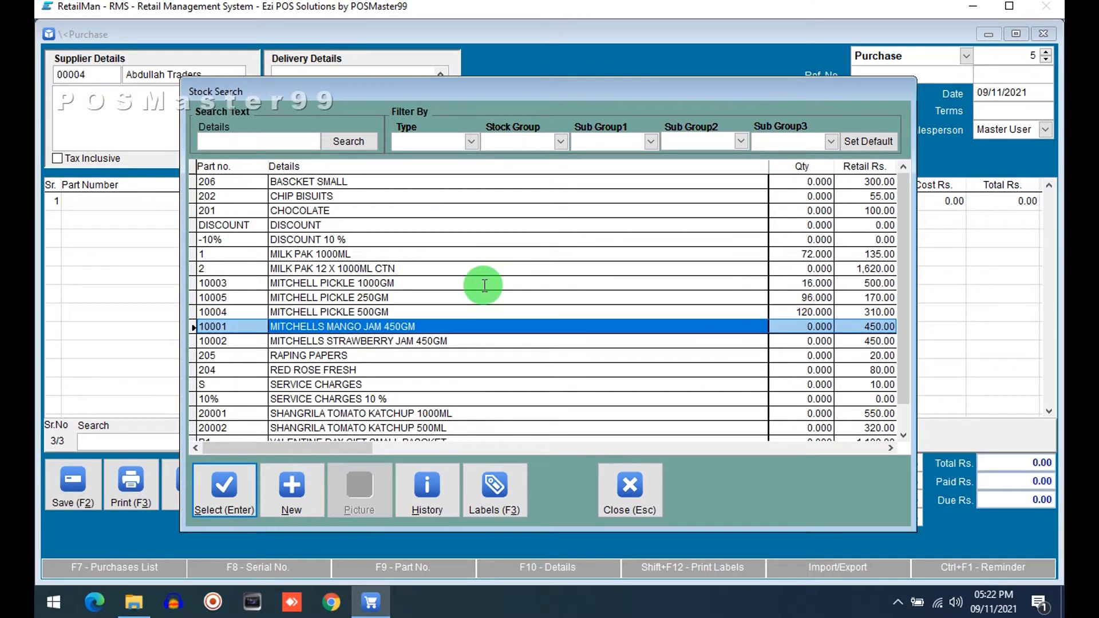
key(Return)
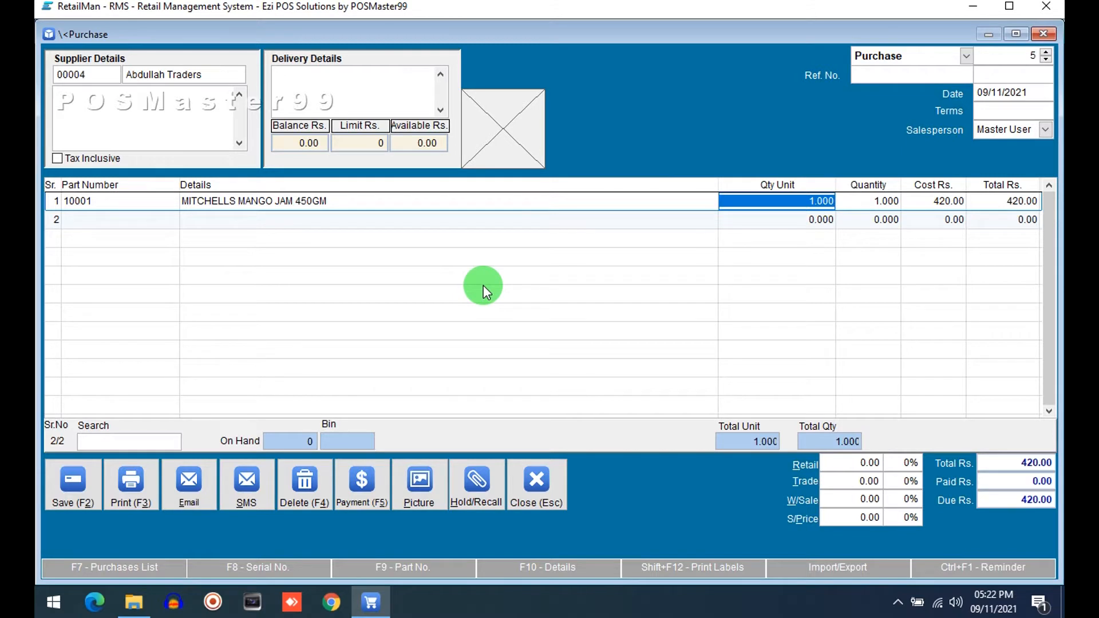
Step: Set the mango jam line's quantity to 5 and accept the cost price
text(5)
key(Return)
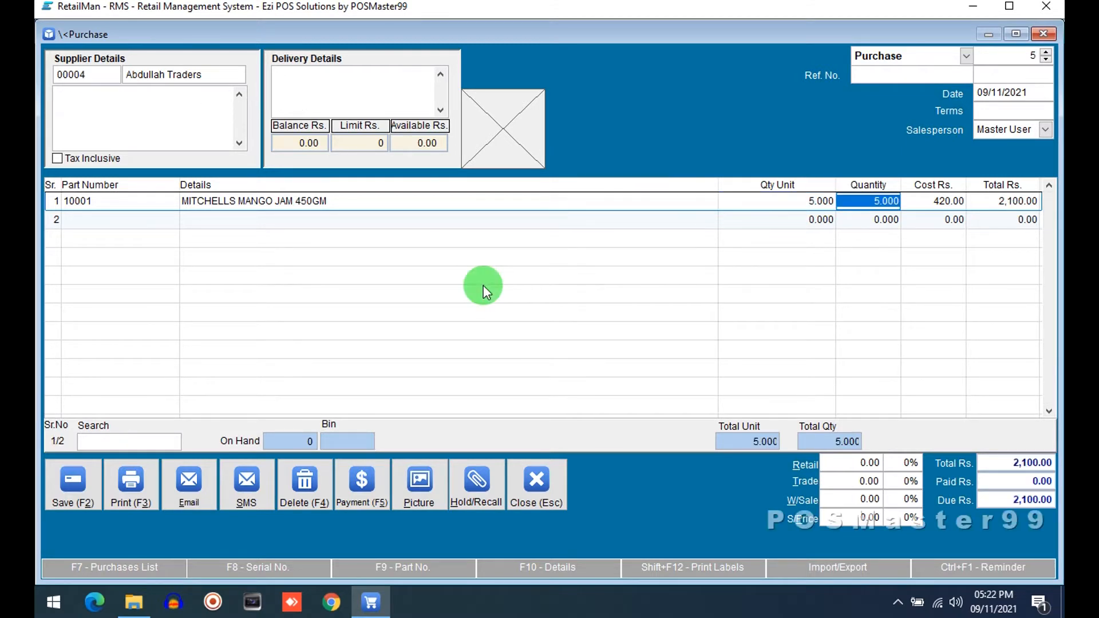
key(Return)
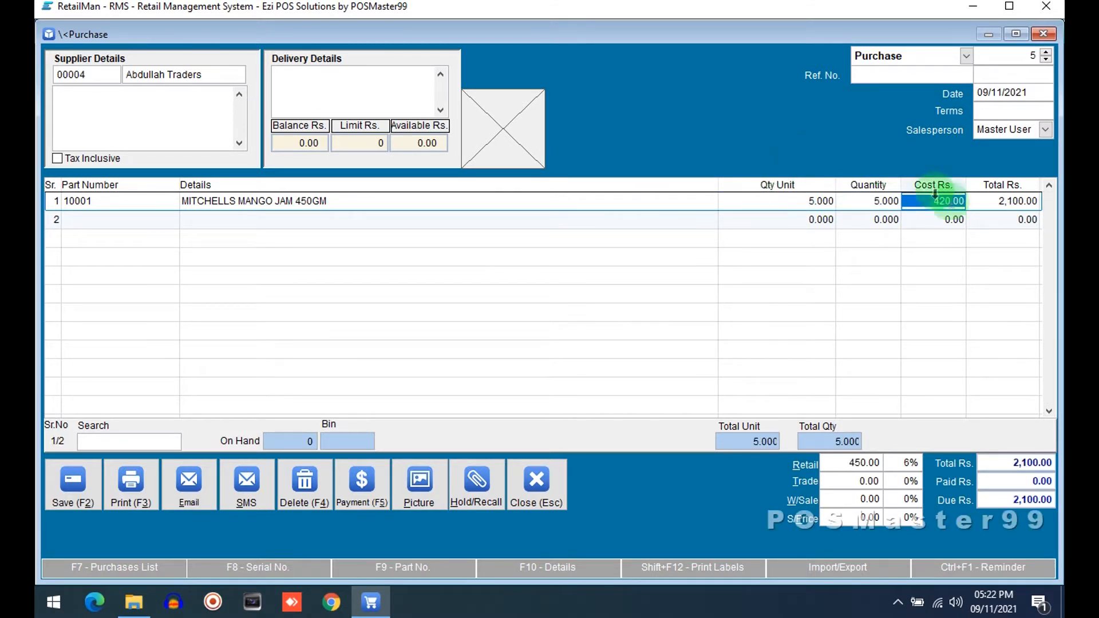
Step: Set the item's retail selling price to 460
click(833, 465)
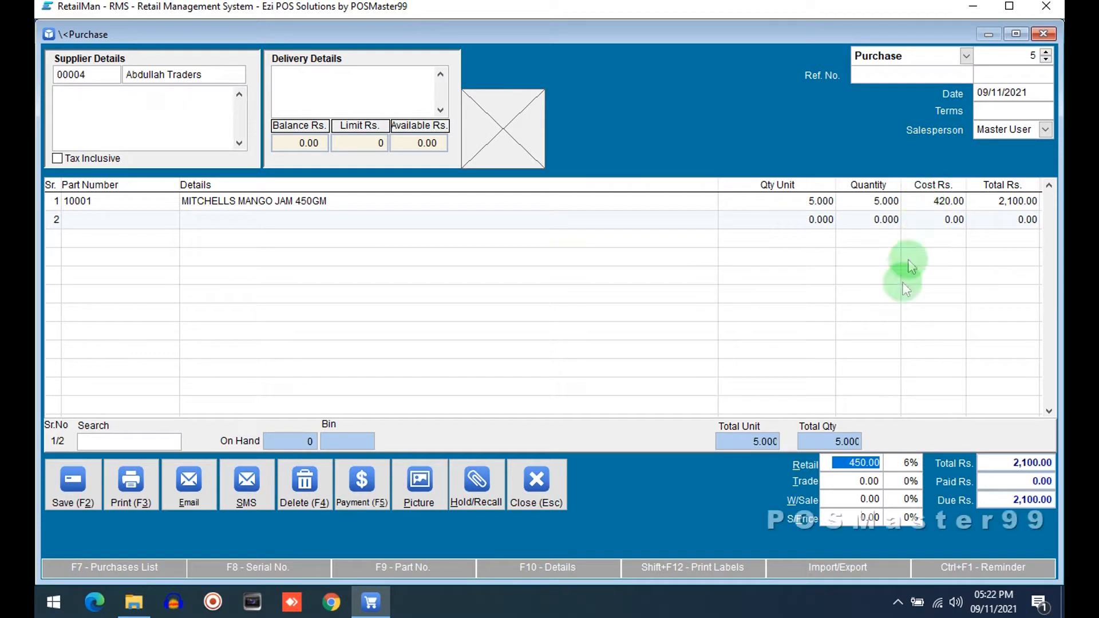
key(Tab)
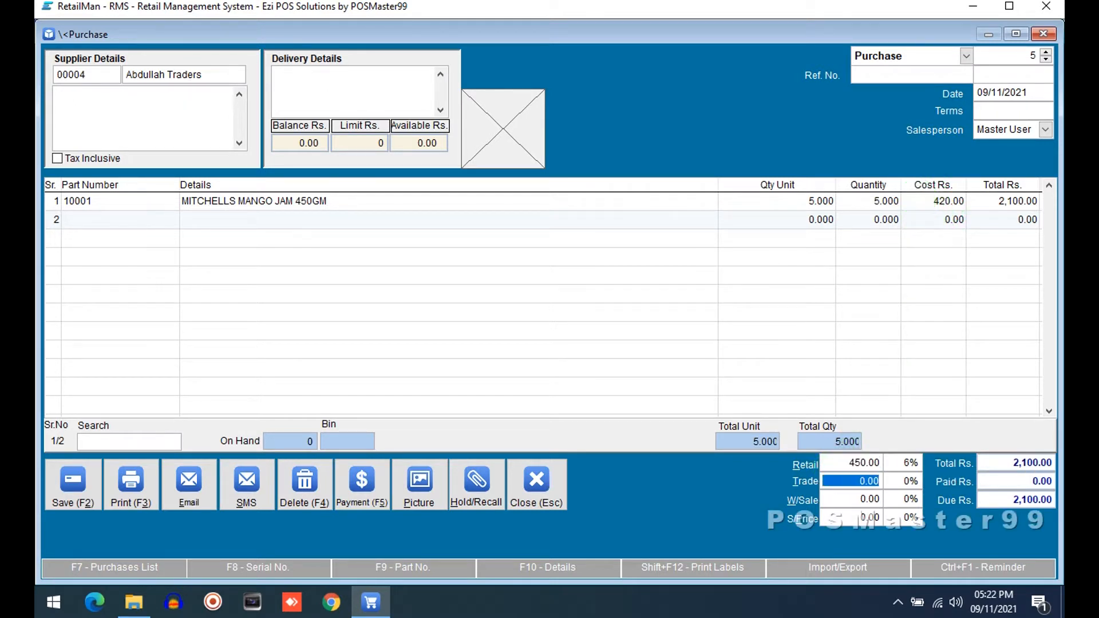
key(Tab)
key(Tab)
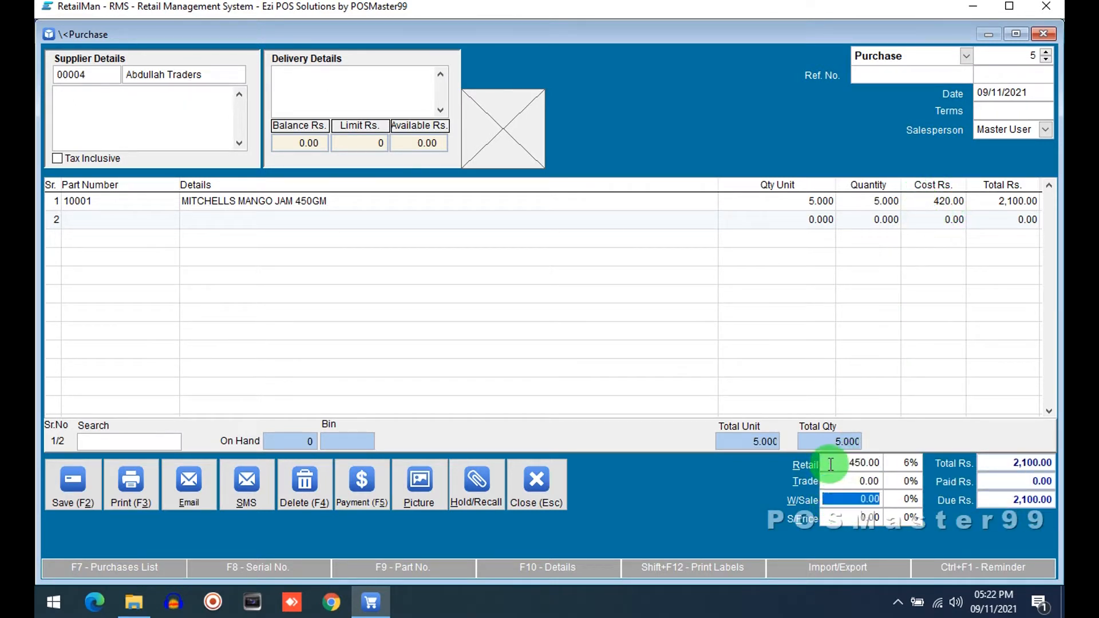
click(830, 463)
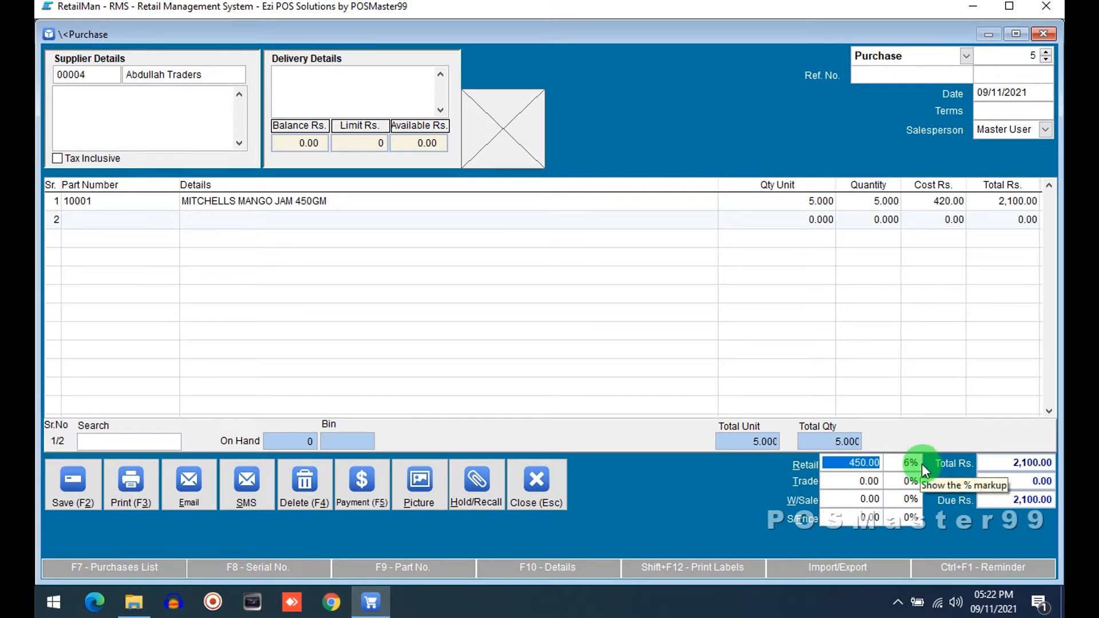
text(460)
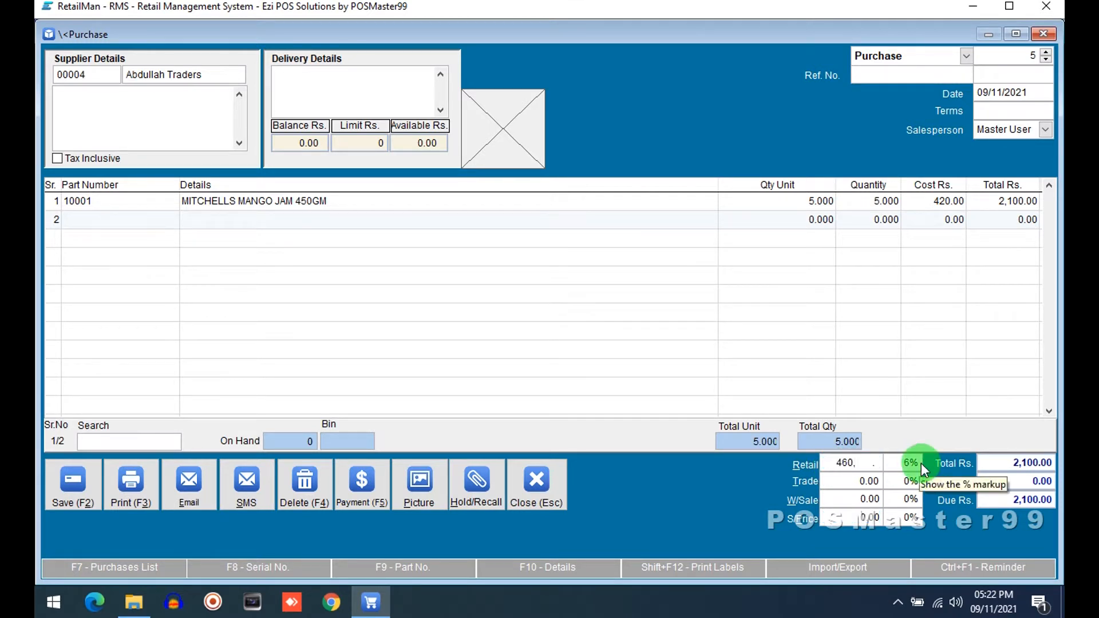
key(Tab)
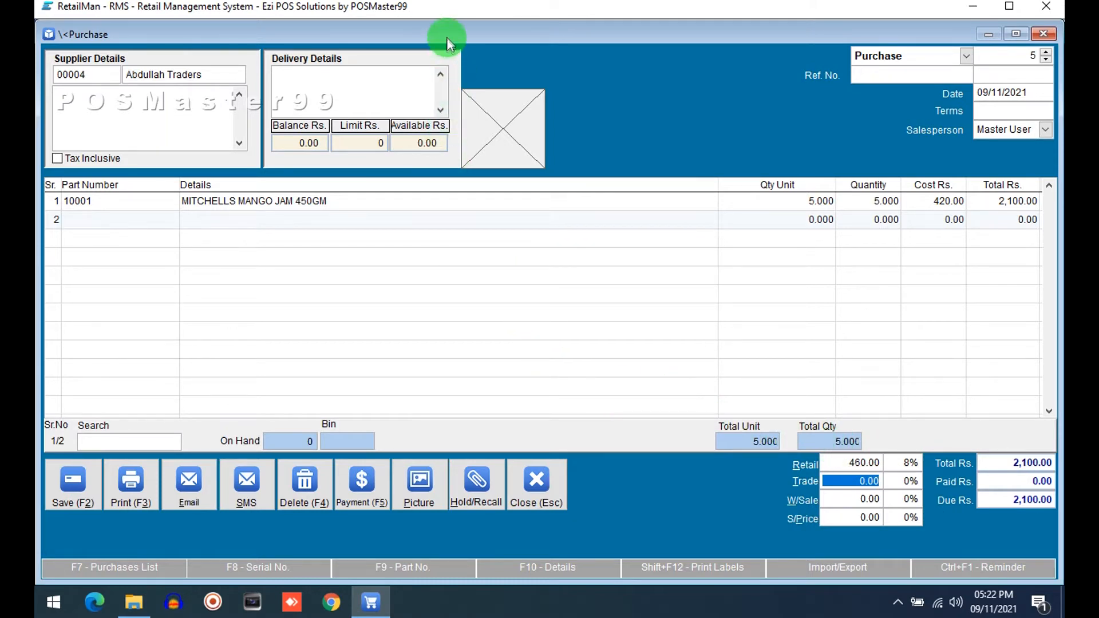
Step: Open the stock file and check the mango jam's retail price, then close the stock windows
mouse_move(446, 37)
click(268, 39)
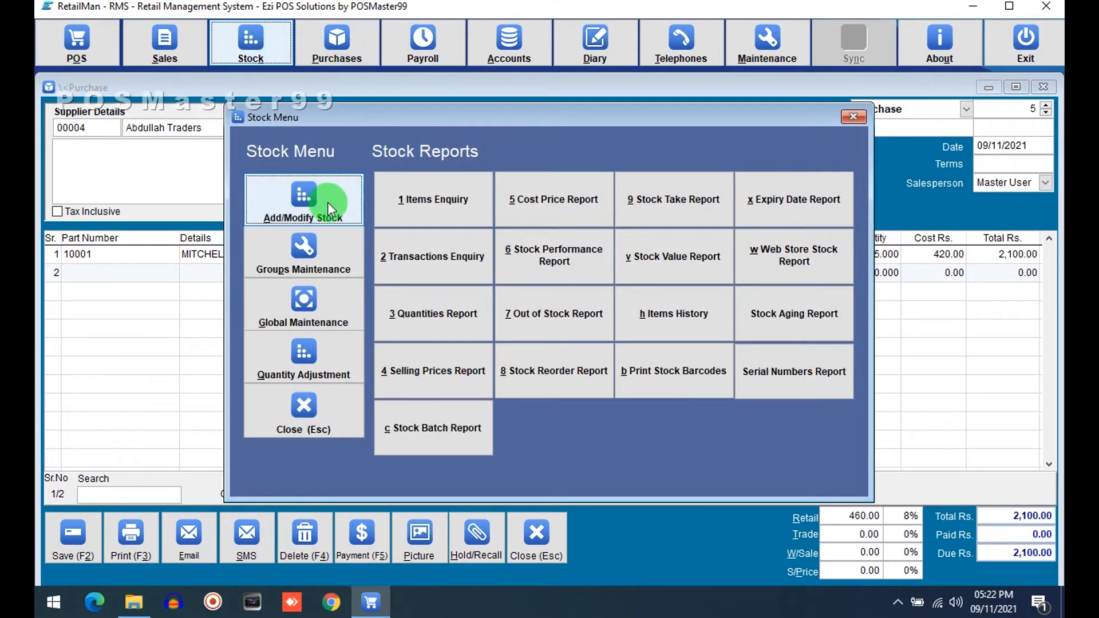
click(324, 206)
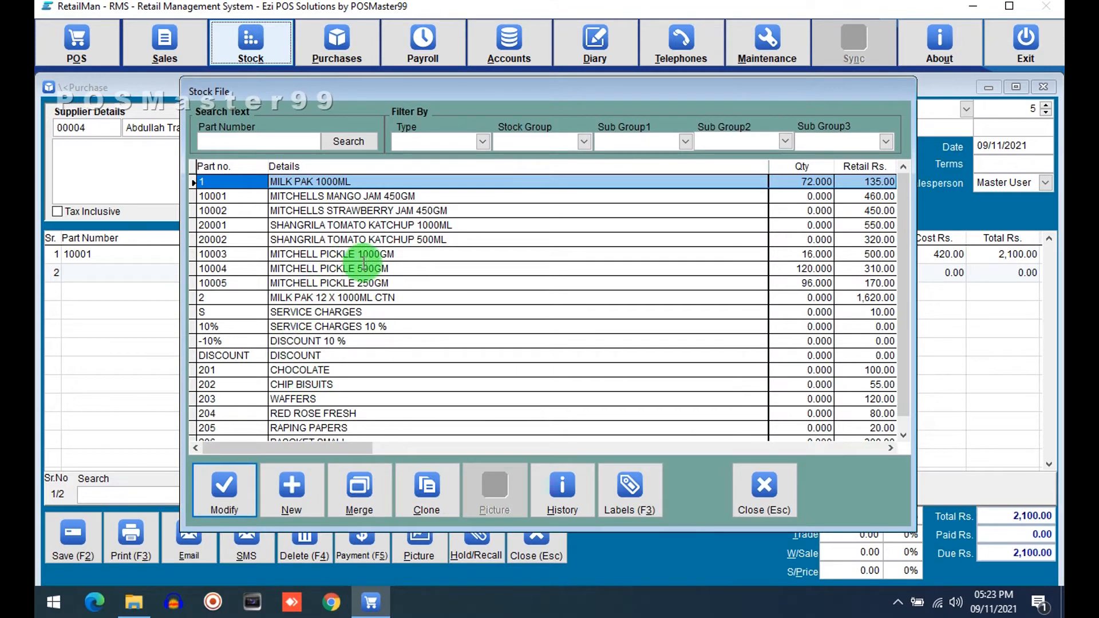
click(433, 225)
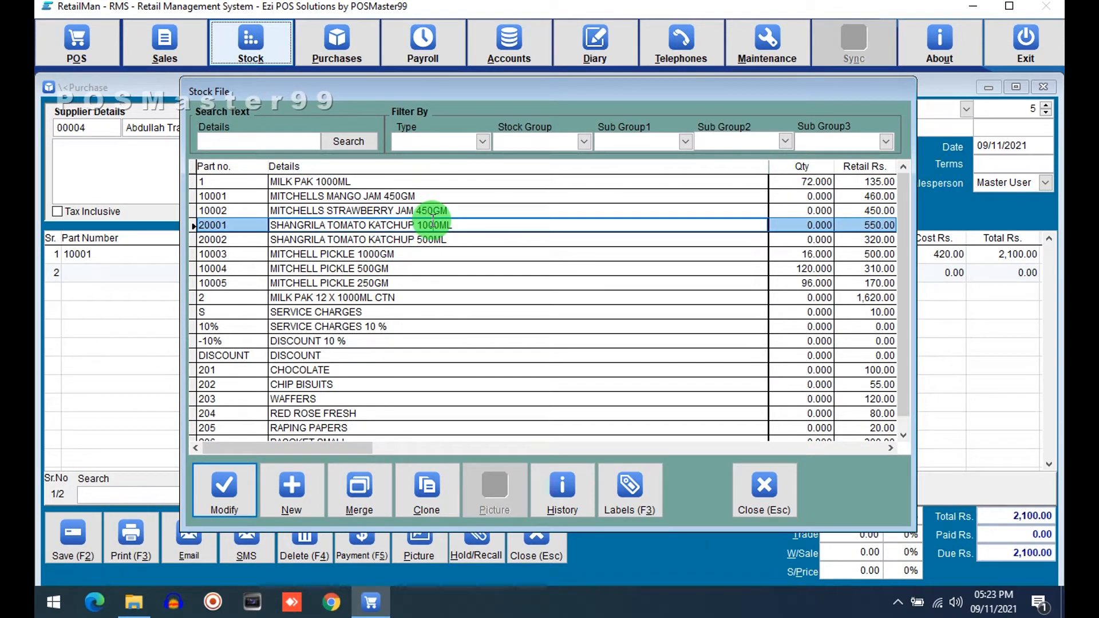
click(438, 196)
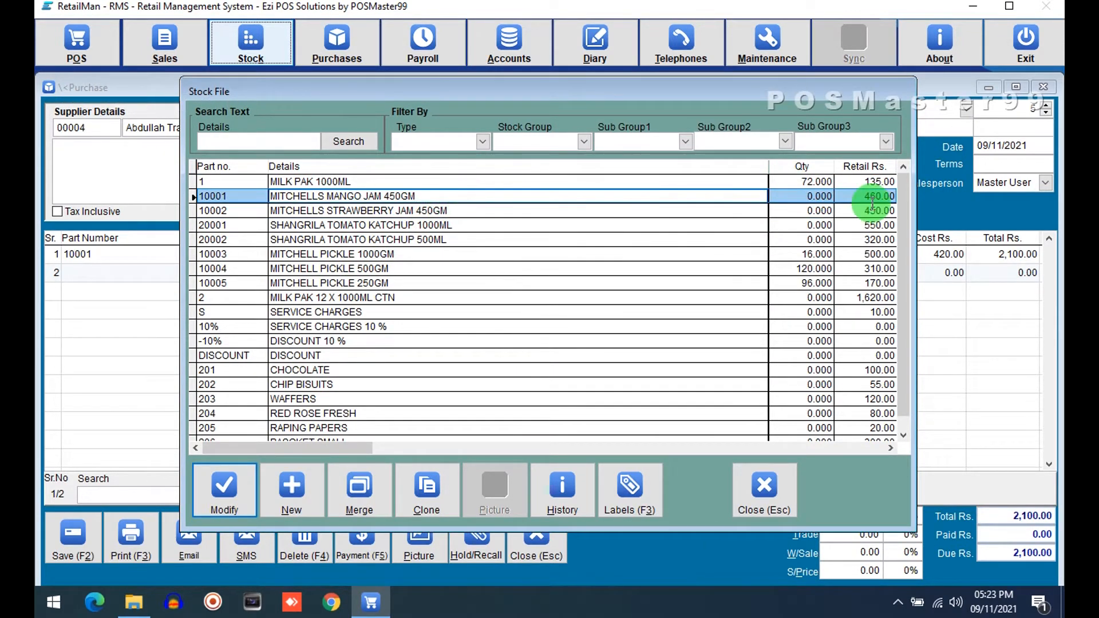
click(754, 527)
click(295, 420)
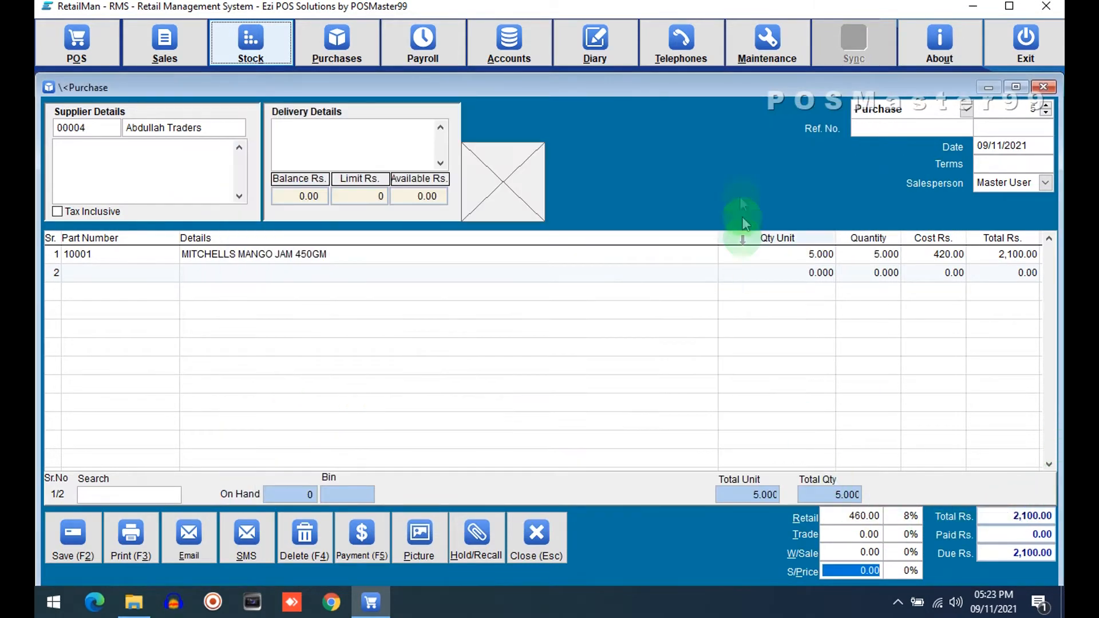
Step: Maximize the purchase window, then close and abort the unsaved purchase
drag(727, 86, 730, 34)
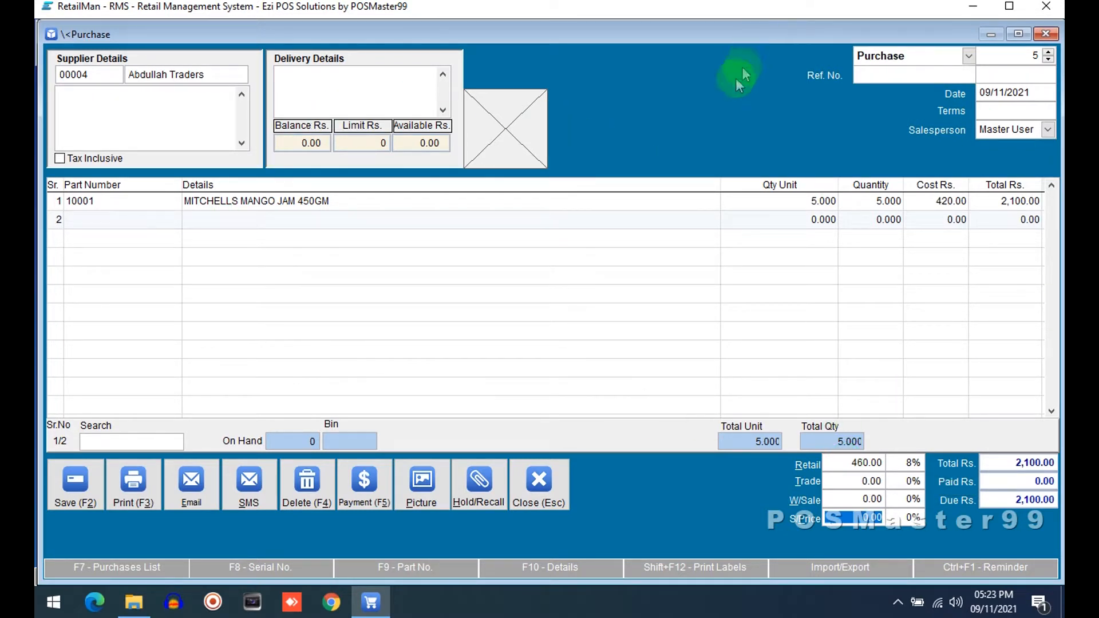
click(530, 486)
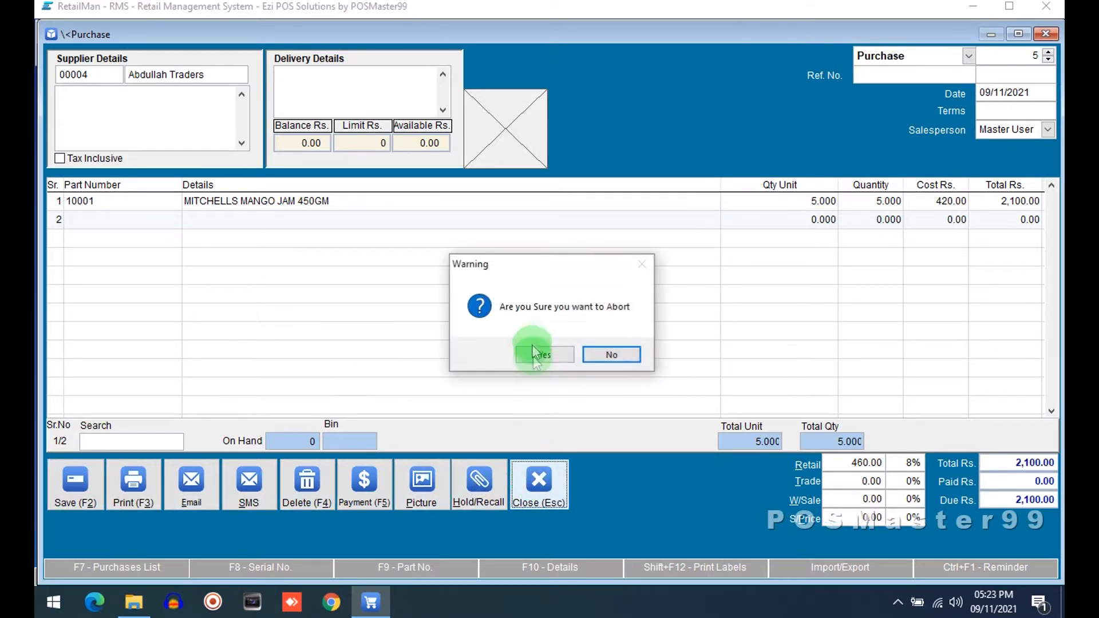
click(535, 351)
click(550, 486)
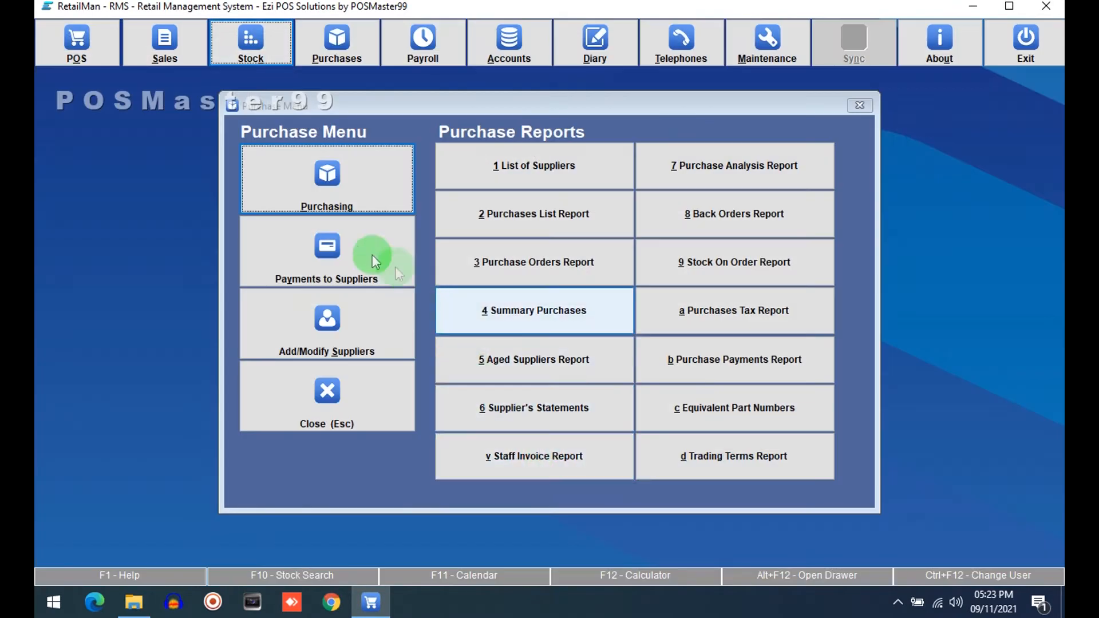
Step: Reopen the stock file to check the mango jam's retail price again, then close it
click(247, 57)
click(293, 200)
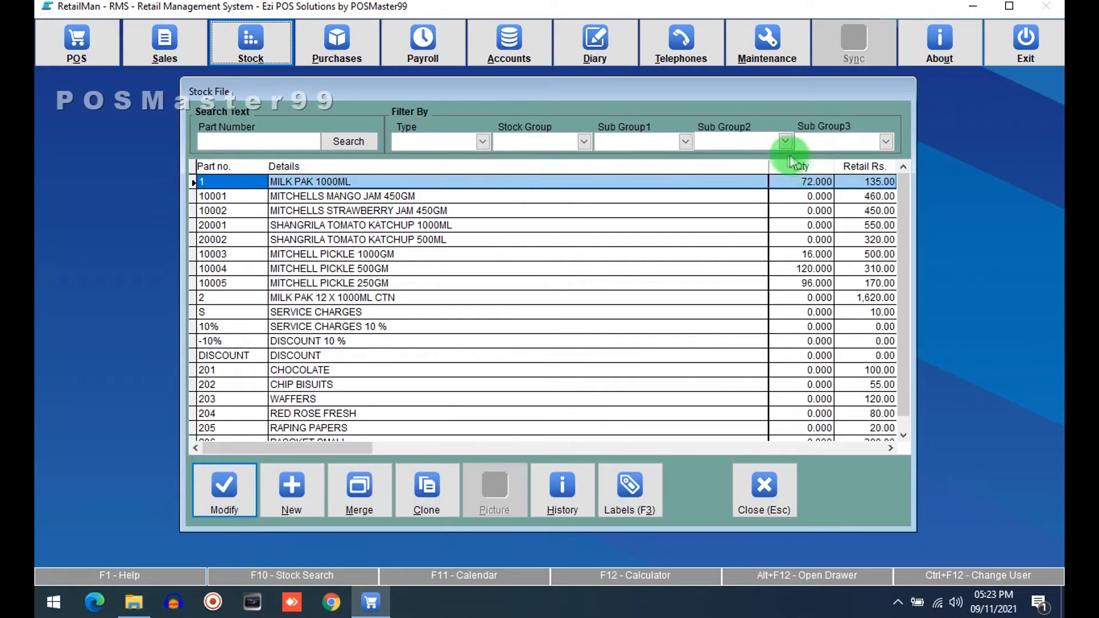
click(881, 196)
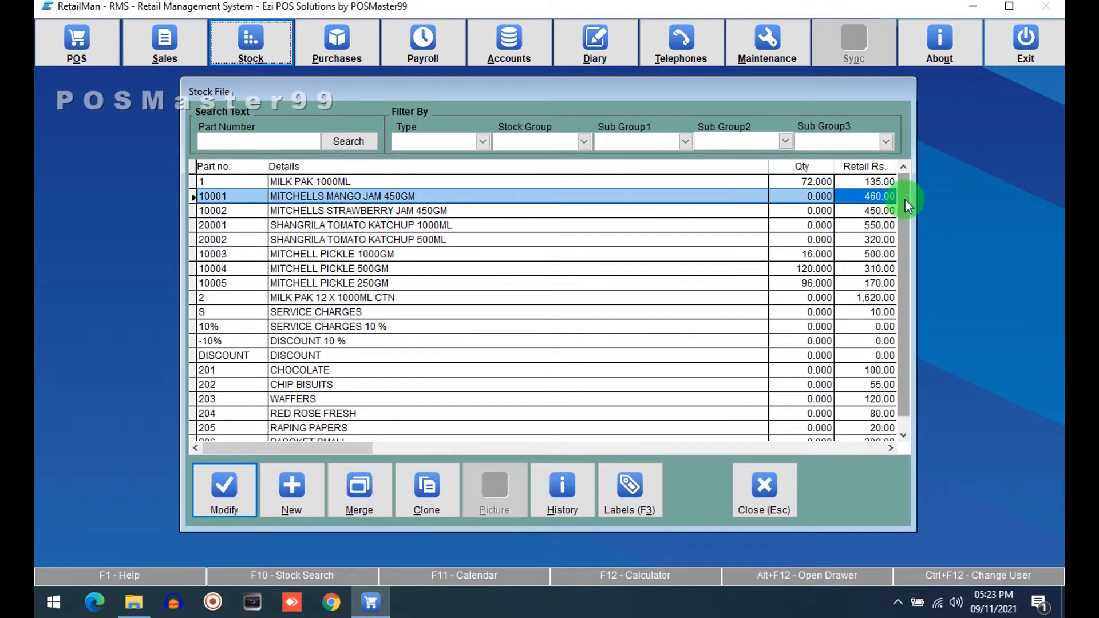
click(762, 485)
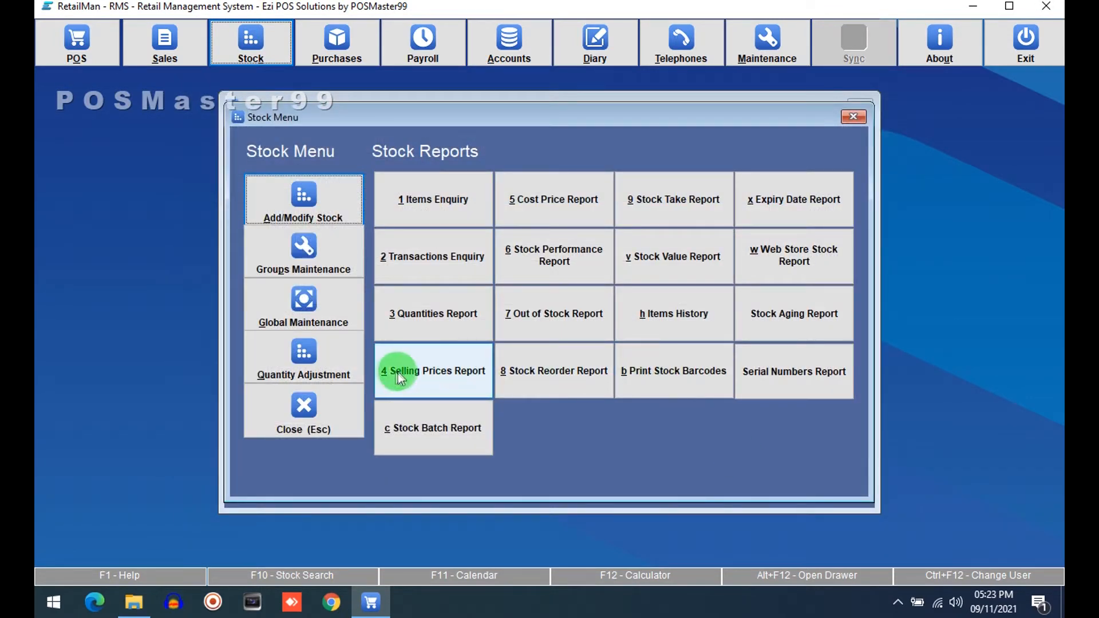
Step: Enable Show Retail Price in the purchase screen settings of System Setup and save
click(309, 406)
click(762, 53)
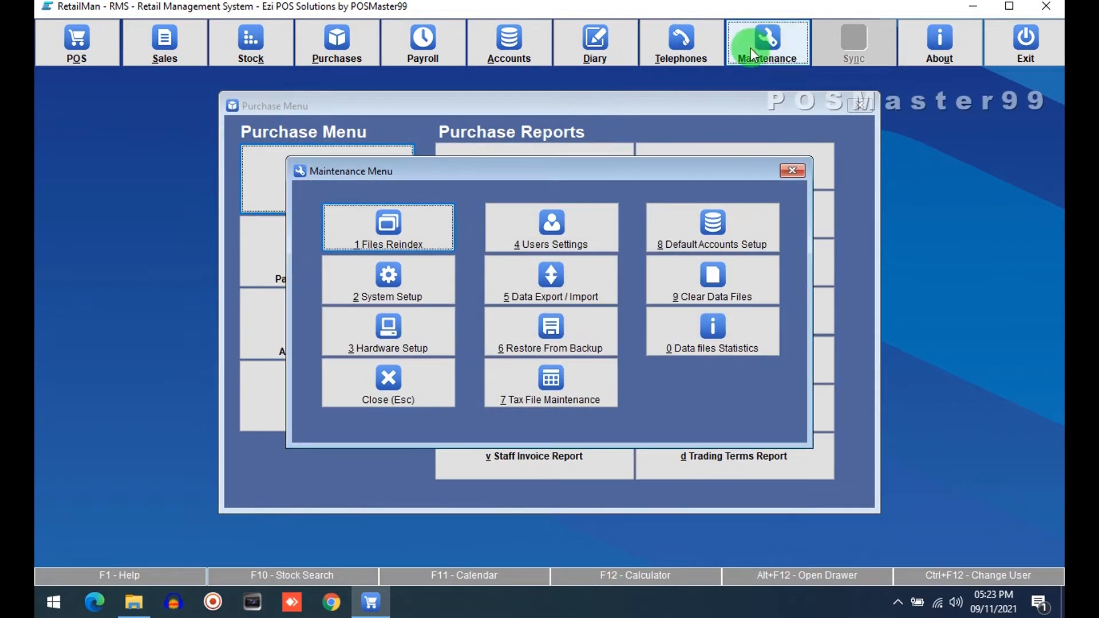
click(391, 293)
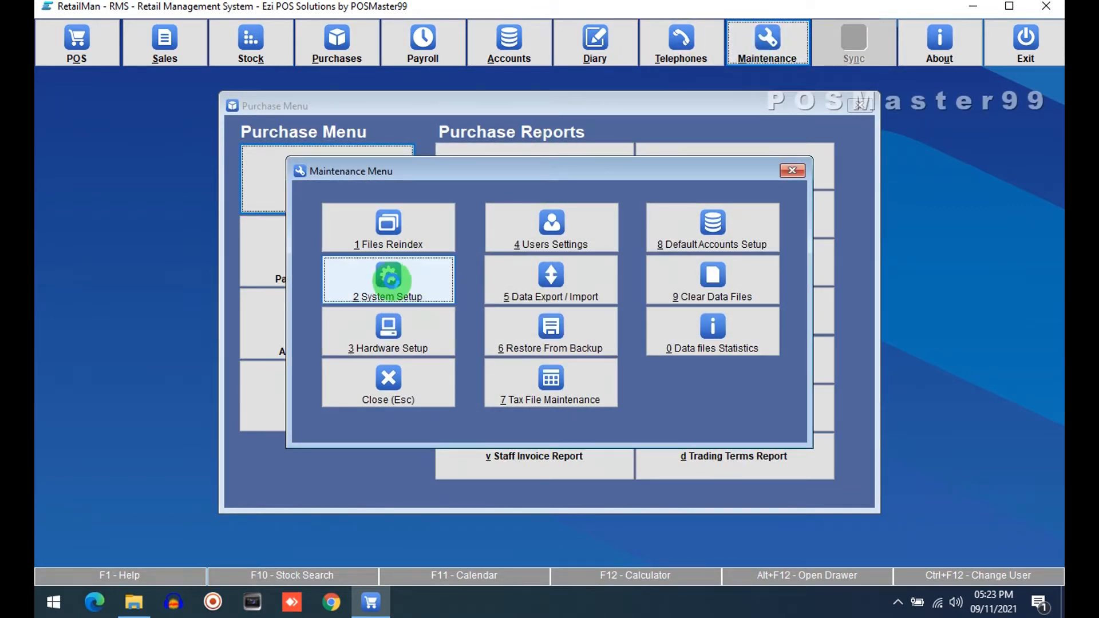
click(302, 120)
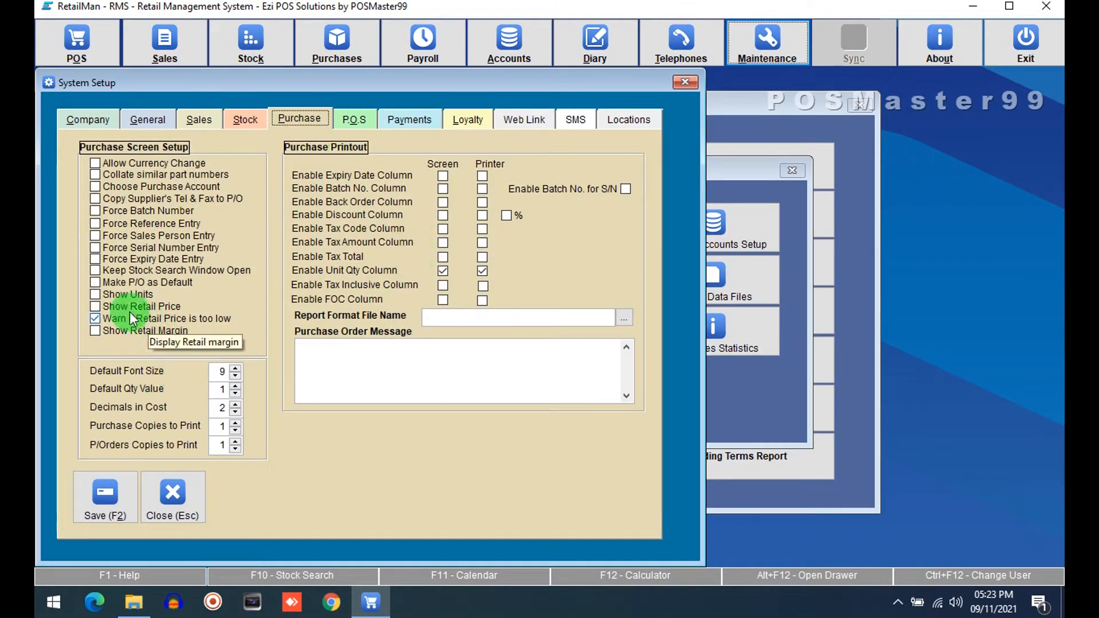
click(106, 306)
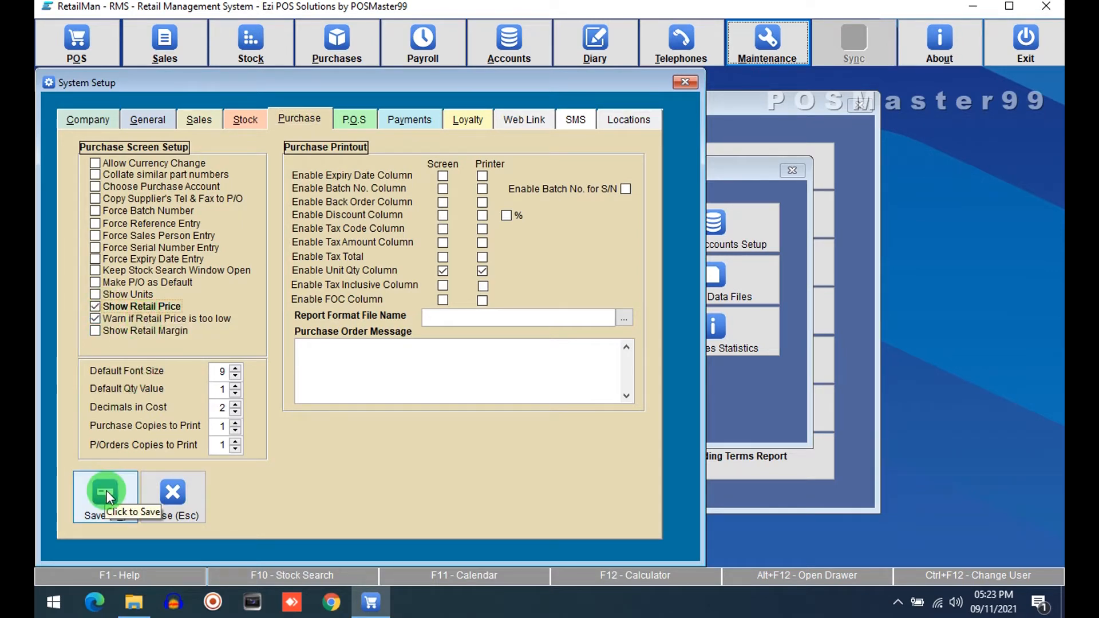
click(106, 490)
Step: Start a new maximized purchase and add the Mitchells Mango Jam 450GM item as the first line
click(375, 381)
click(351, 172)
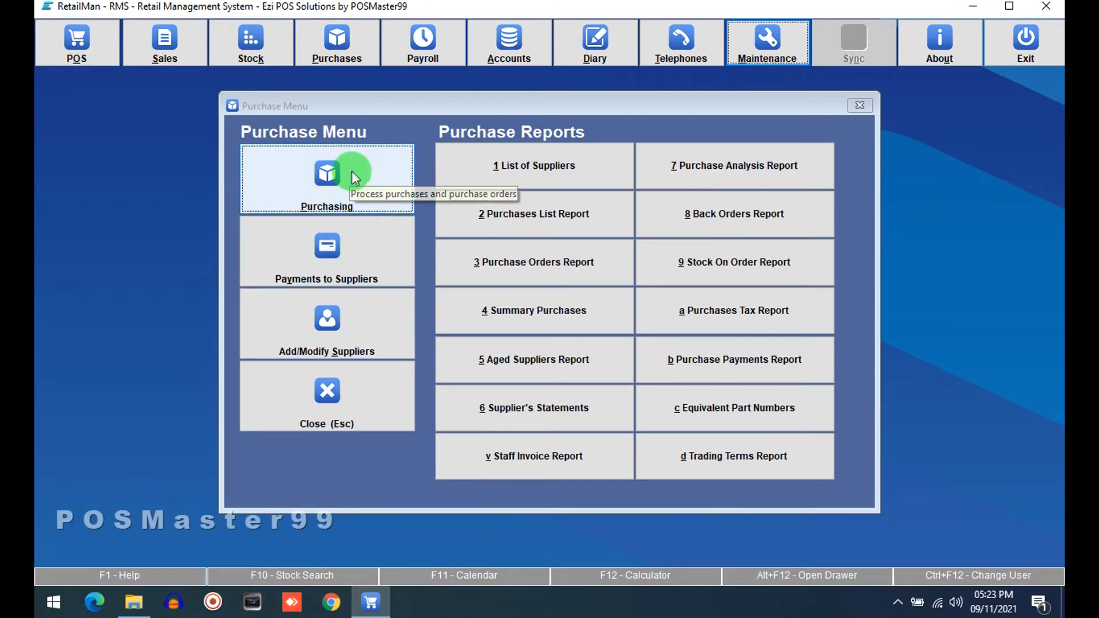
click(1025, 136)
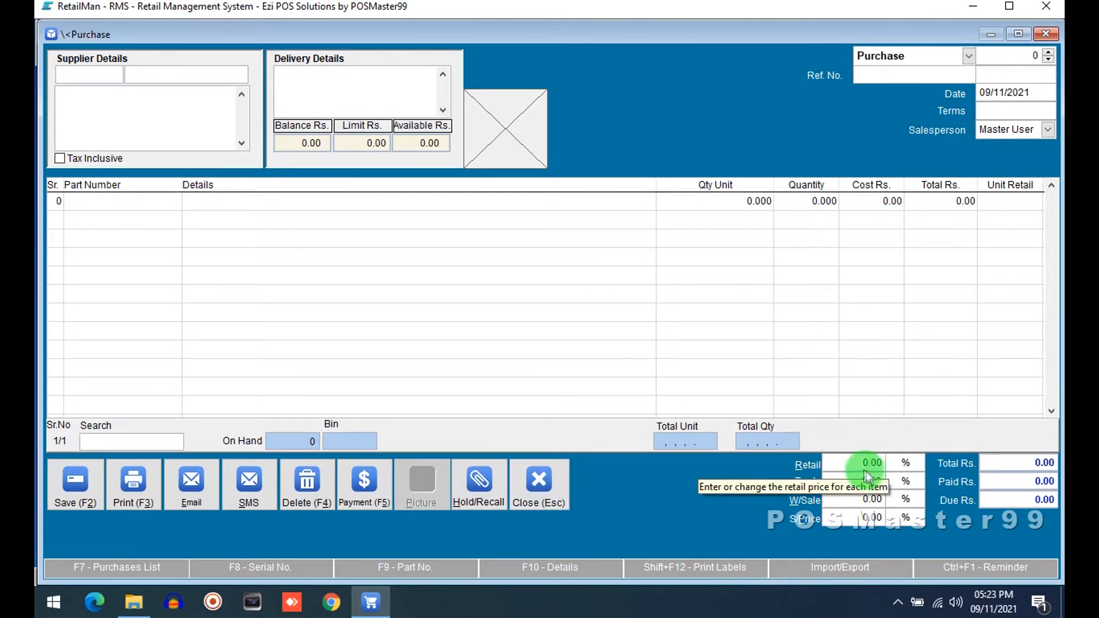
click(164, 204)
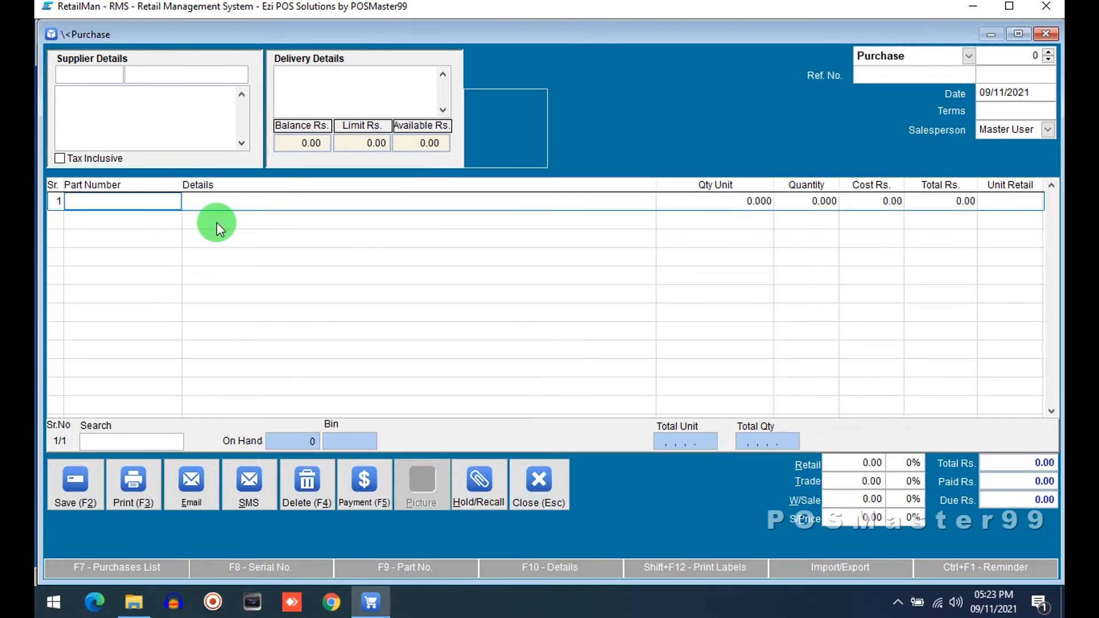
key(F10)
key(Down)
key(Down)
key(Down)
key(Down)
key(Down)
key(Down)
key(Down)
key(Down)
key(Down)
key(Down)
key(Return)
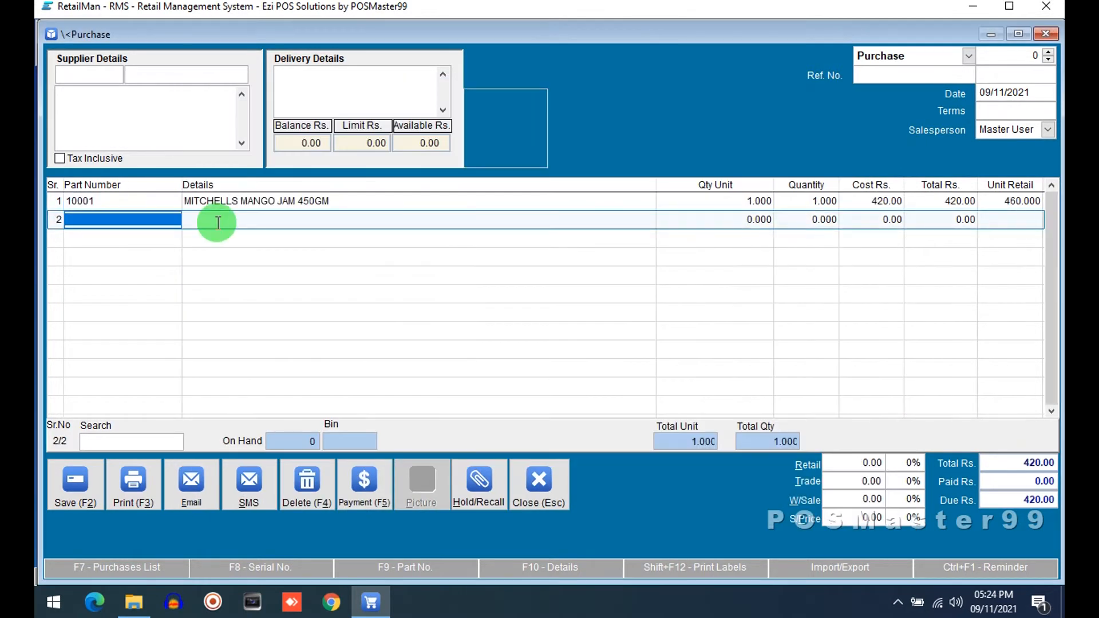
Step: Review the line's retail price and margin, then set the mango jam's unit retail price to 470
key(Right)
key(Right)
key(Up)
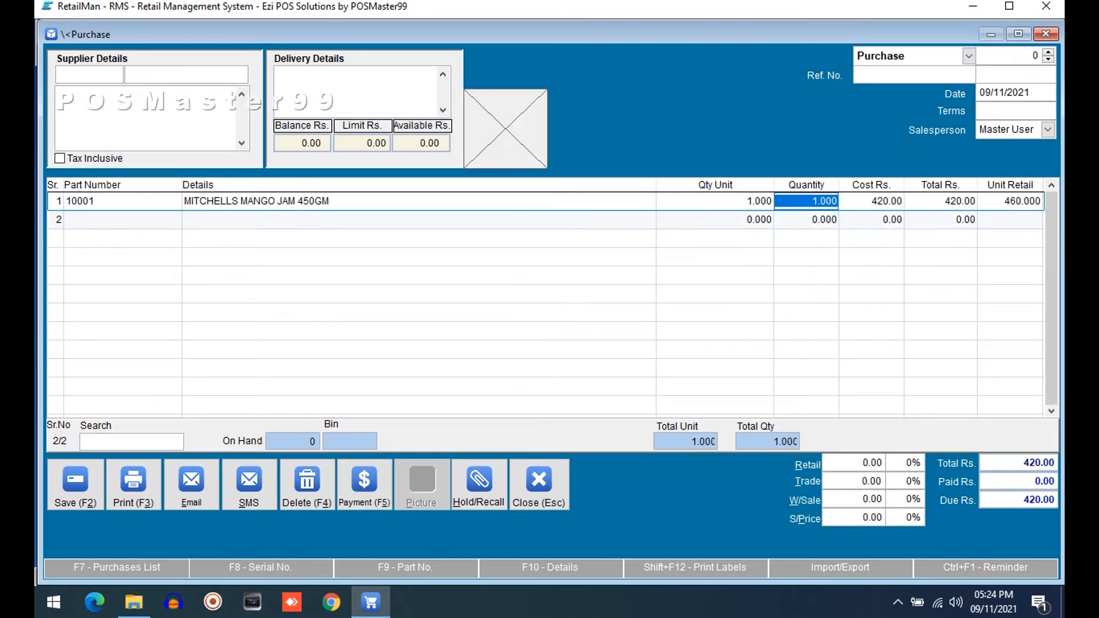
key(Right)
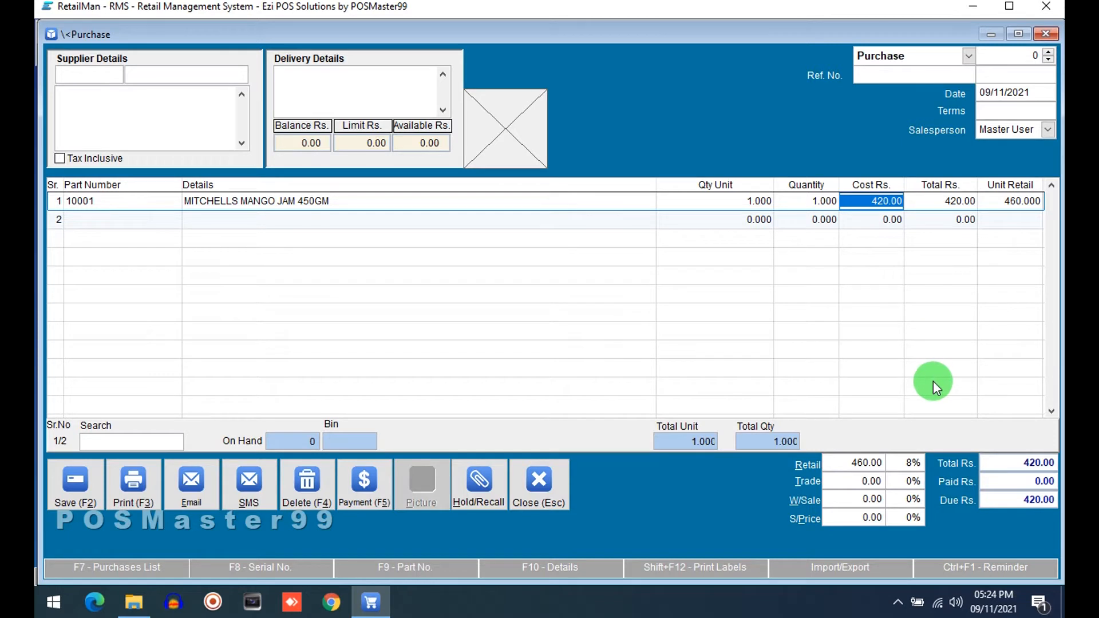
click(1012, 200)
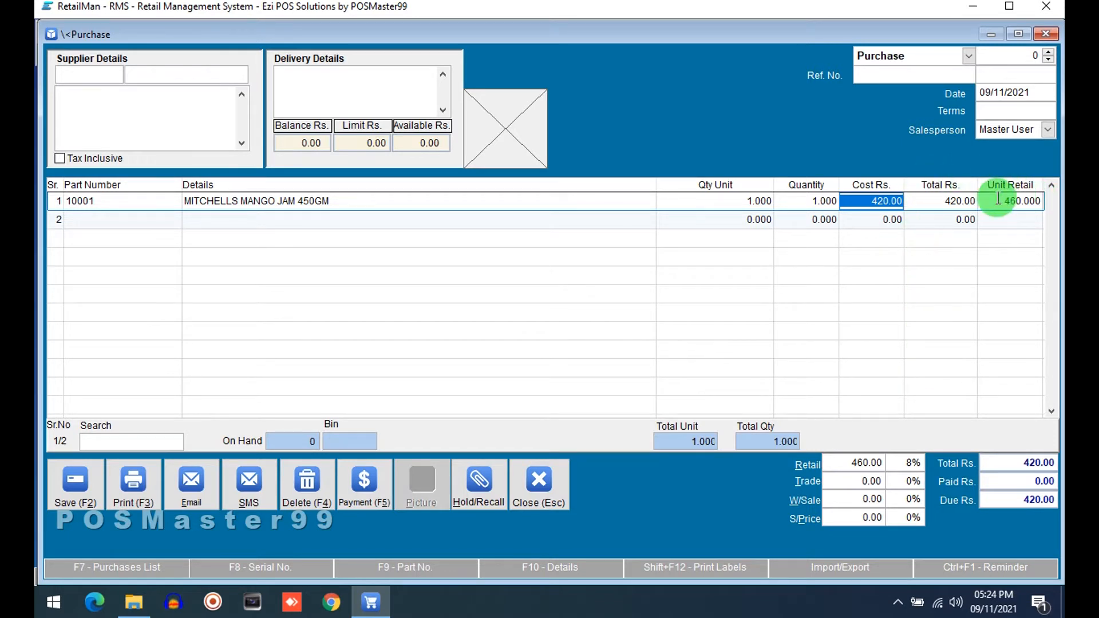
click(837, 463)
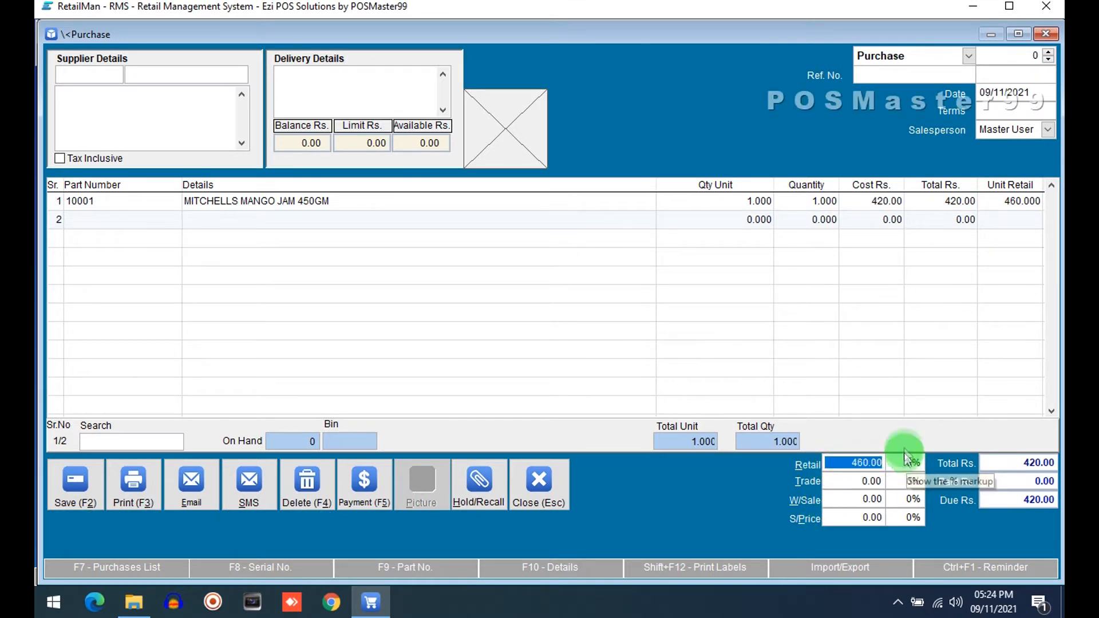
key(Return)
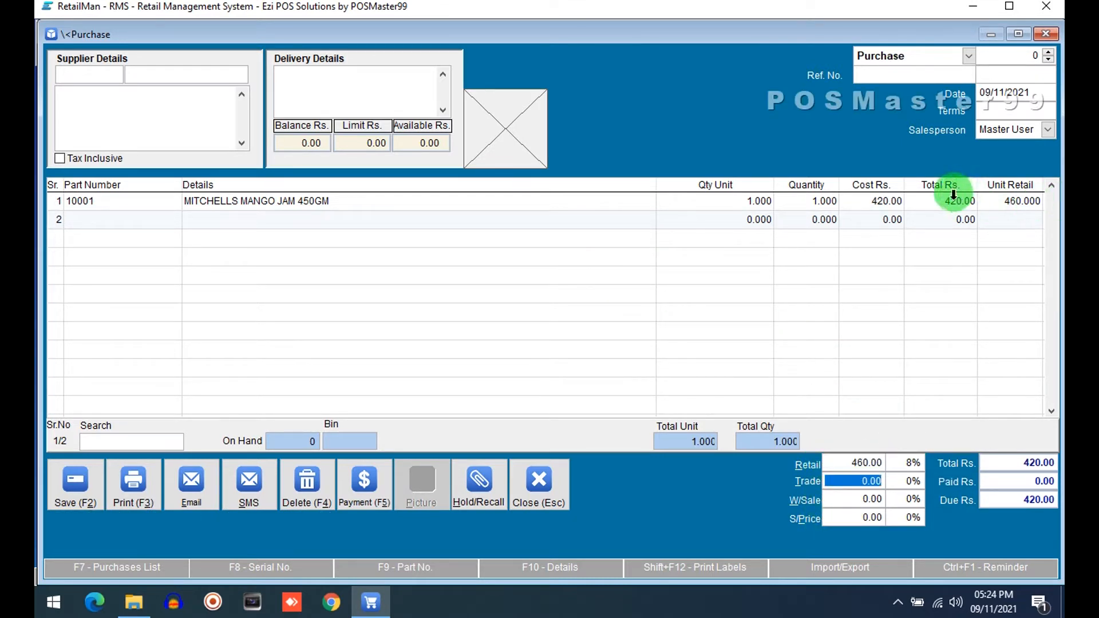
key(Return)
key(Return)
key(Return)
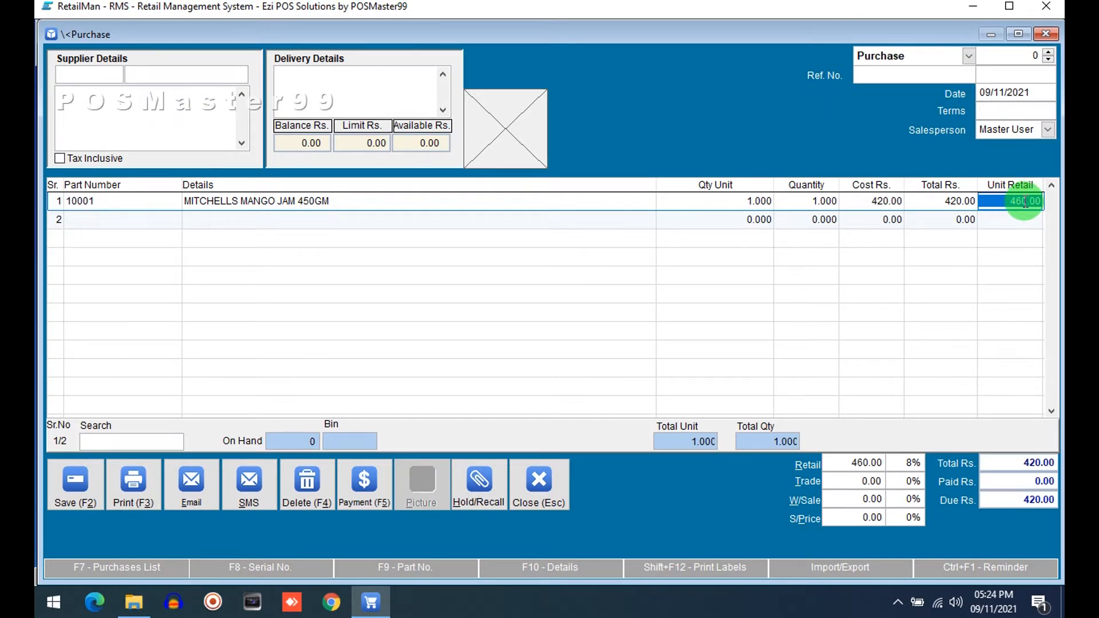
text(470)
key(Return)
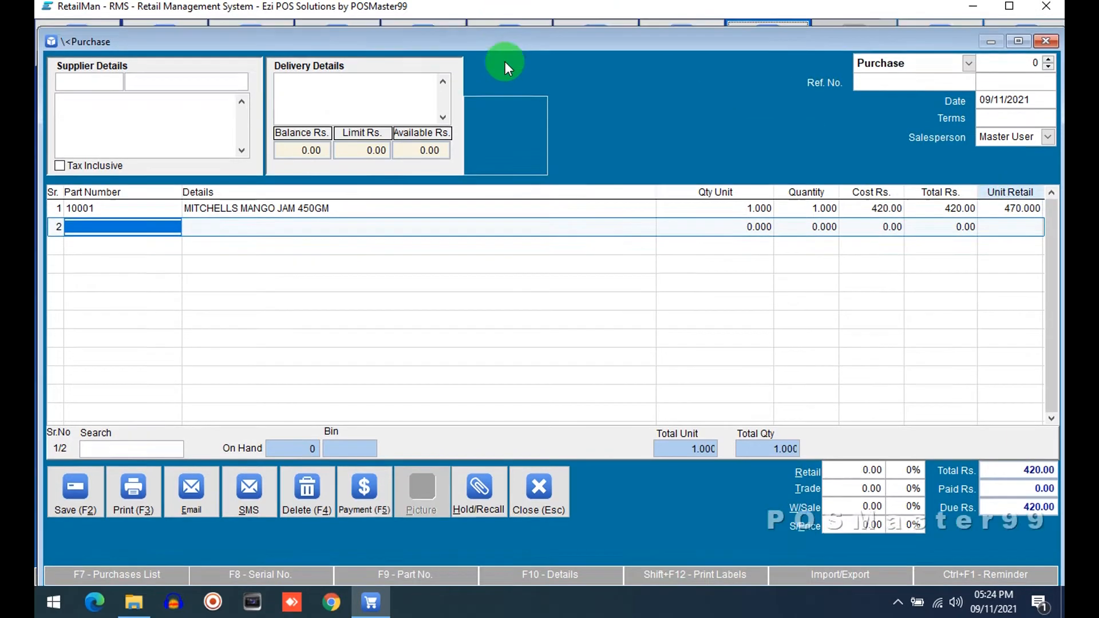
Step: Open the stock file to check the mango jam's retail price, then close the stock windows
mouse_move(421, 38)
click(250, 35)
click(289, 178)
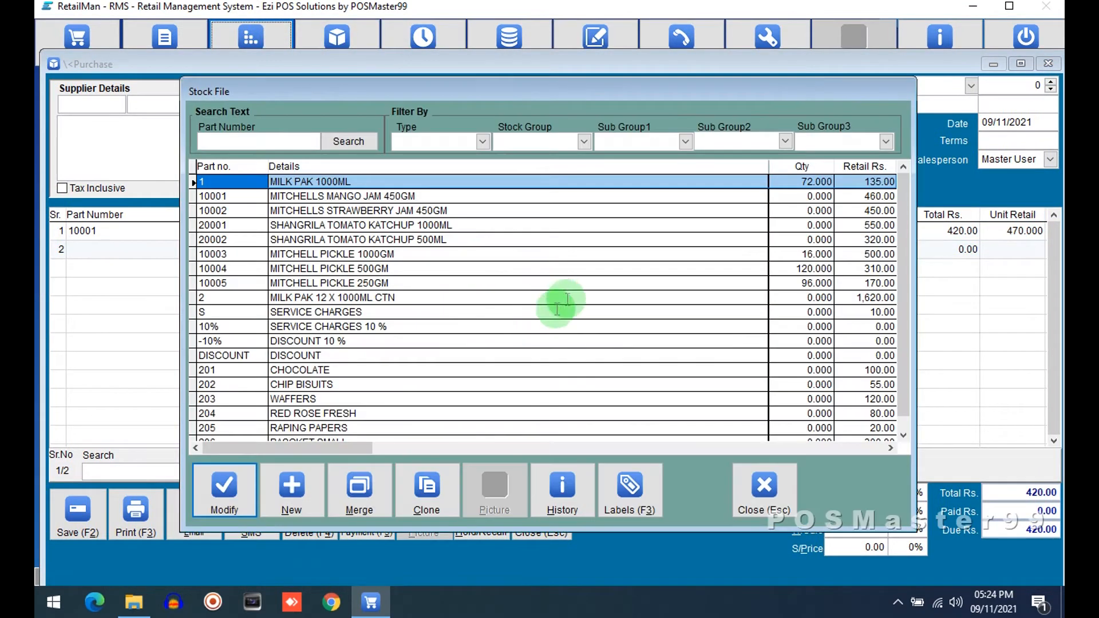
click(422, 197)
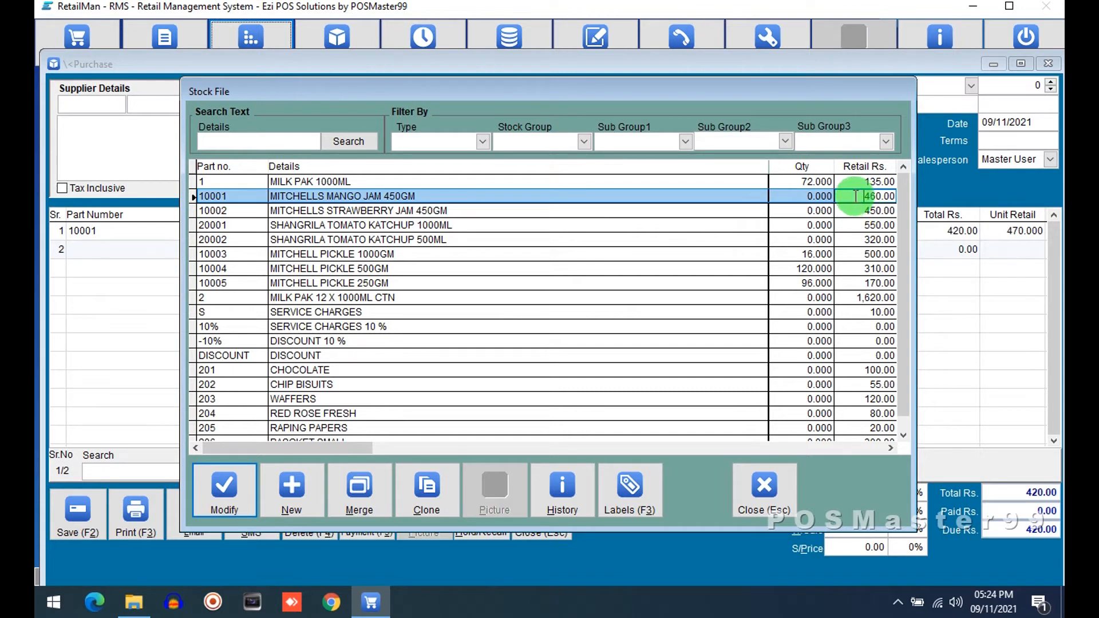
click(766, 489)
click(318, 407)
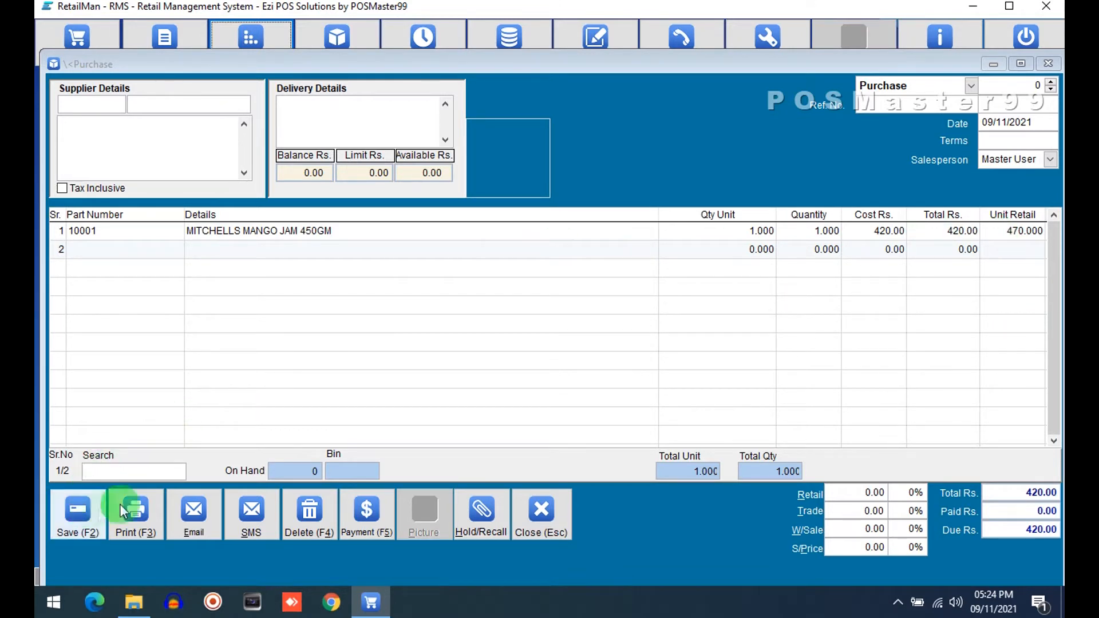
Step: Search for the supplier "abd" and select Abdullah Traders for the purchase
click(202, 104)
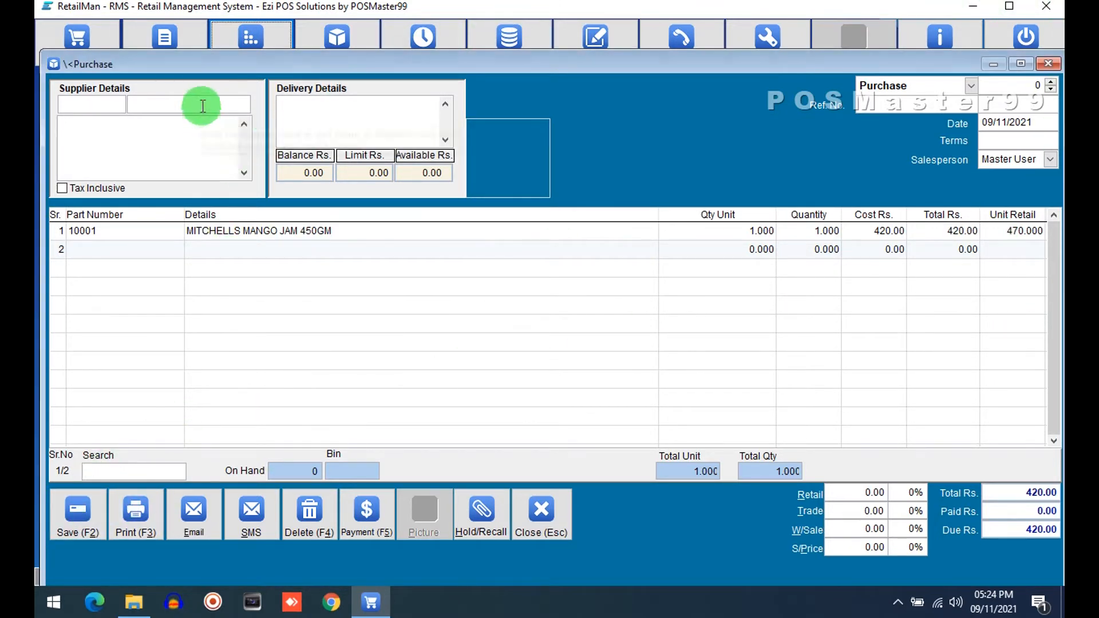
text(abd)
key(Return)
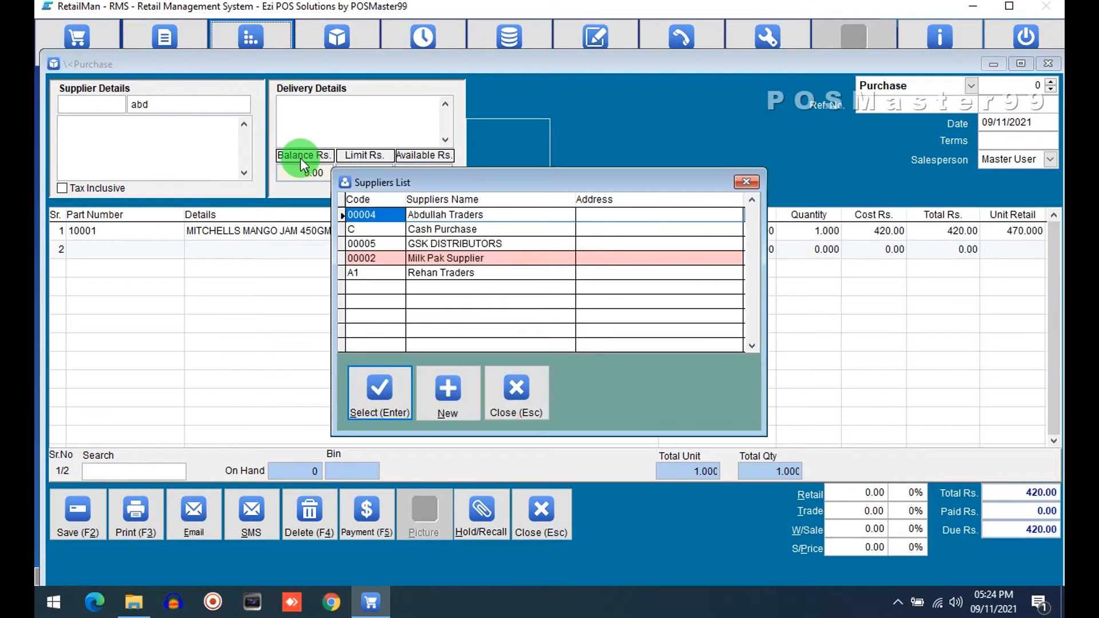
key(Return)
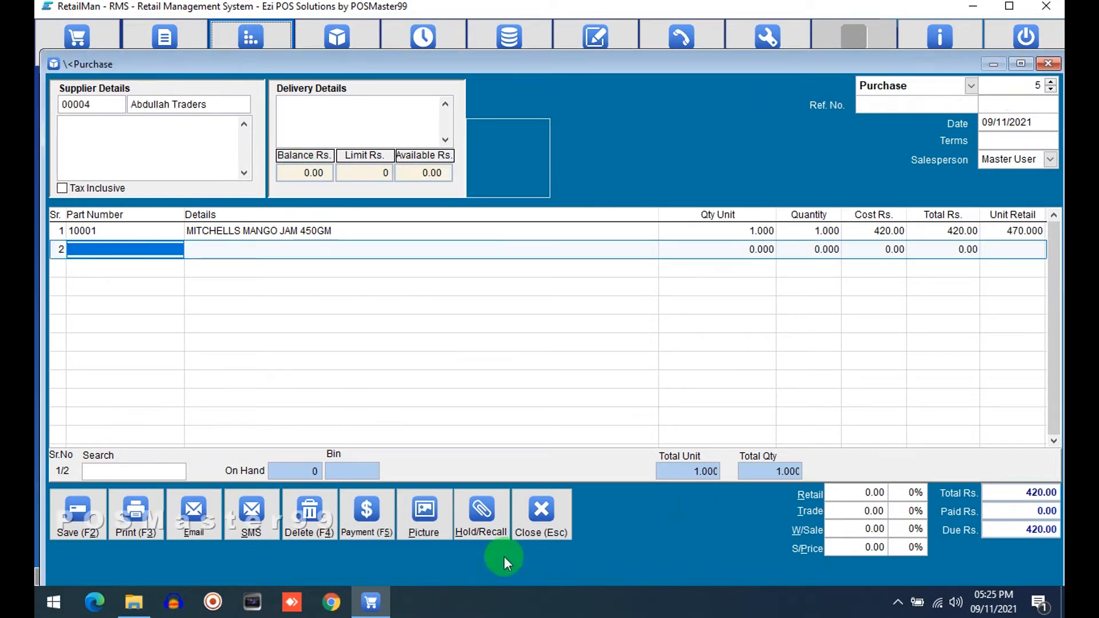
Step: Save the purchase and close the purchase window
click(973, 229)
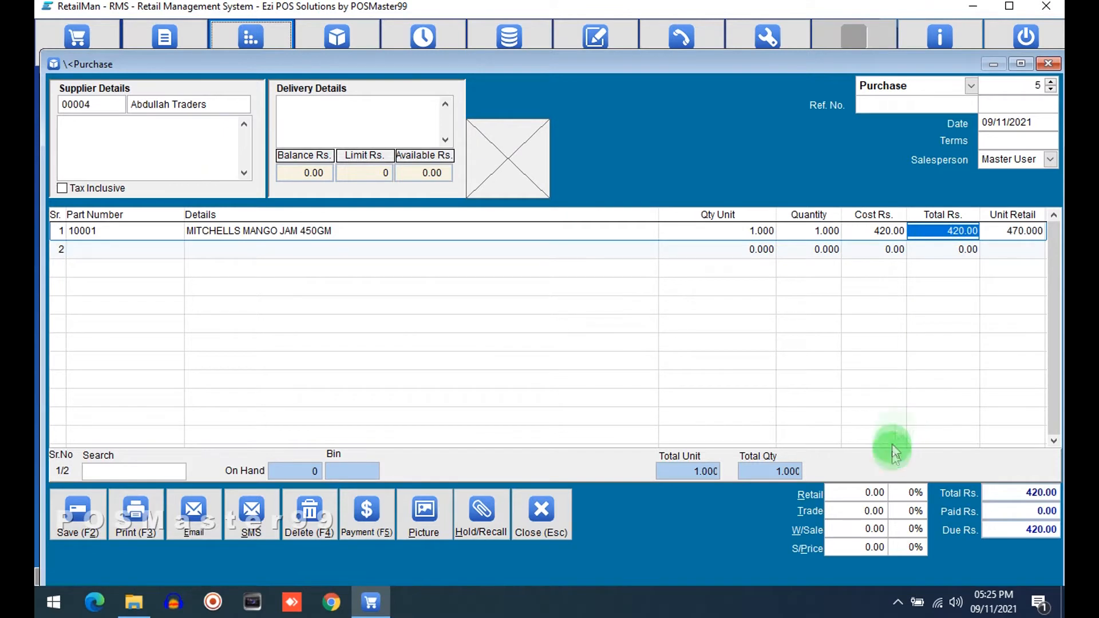
click(866, 231)
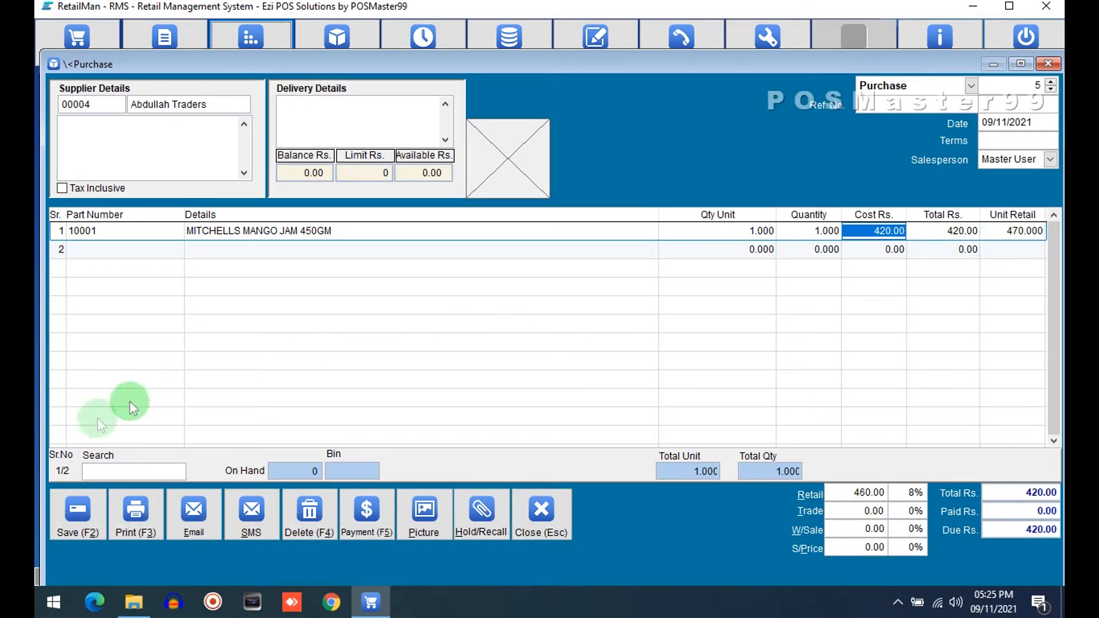
click(81, 517)
click(135, 501)
click(539, 510)
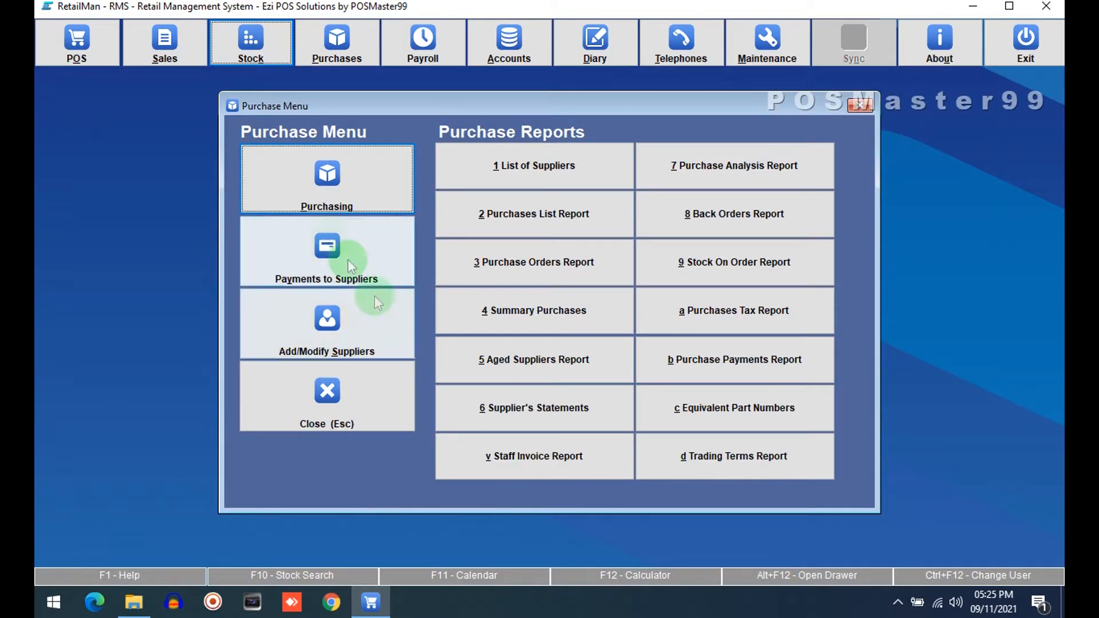
Step: Reopen the stock file to check the mango jam's retail price and quantity, then close it
click(239, 34)
click(295, 210)
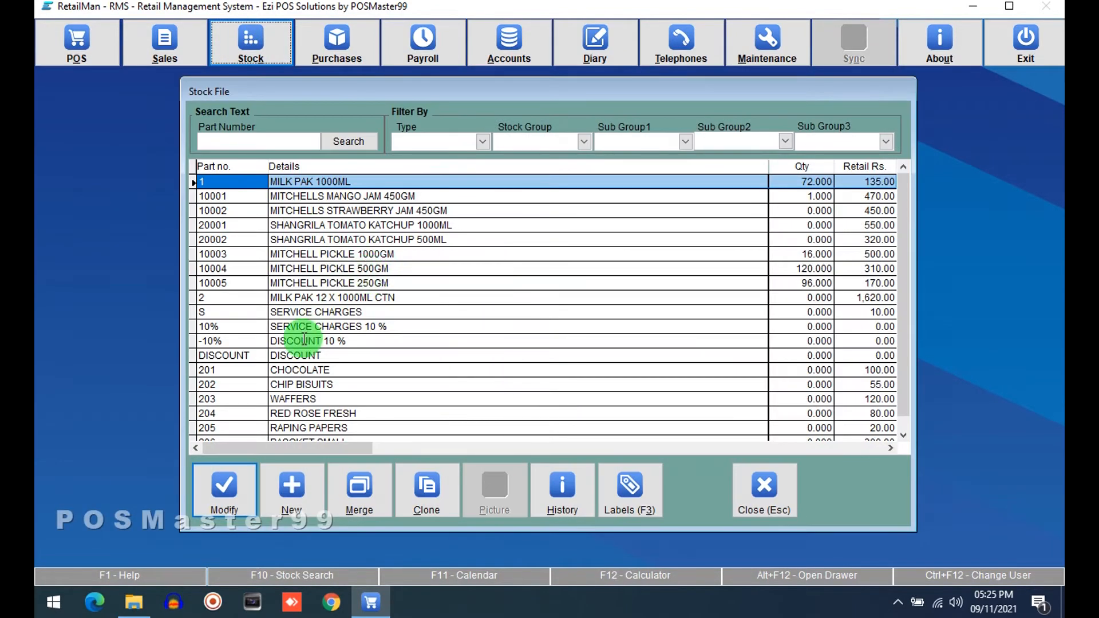
click(853, 196)
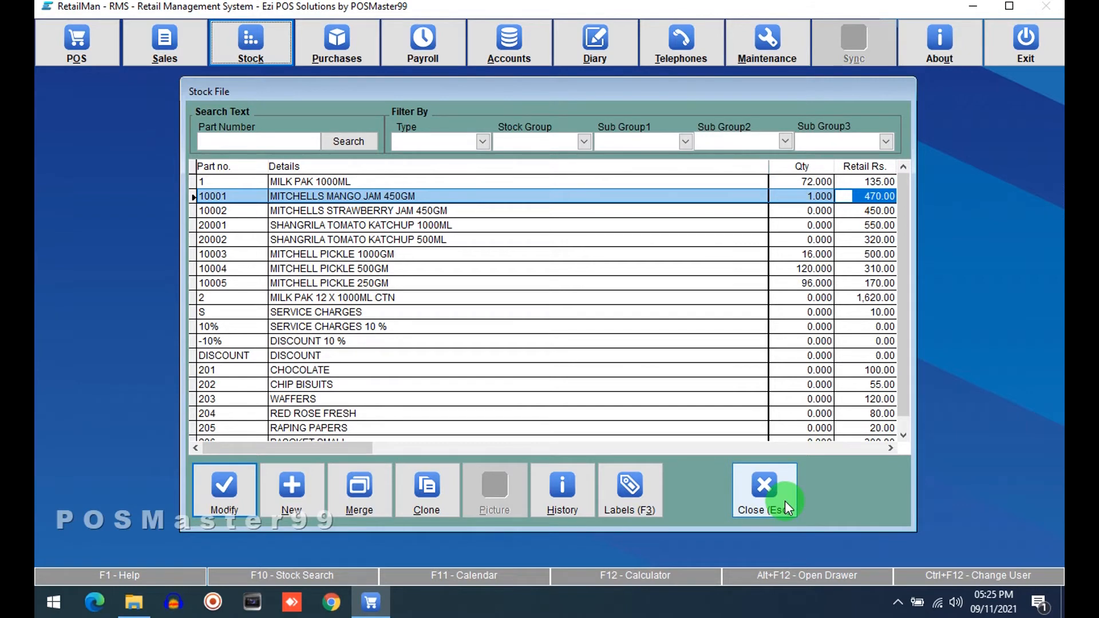
click(790, 196)
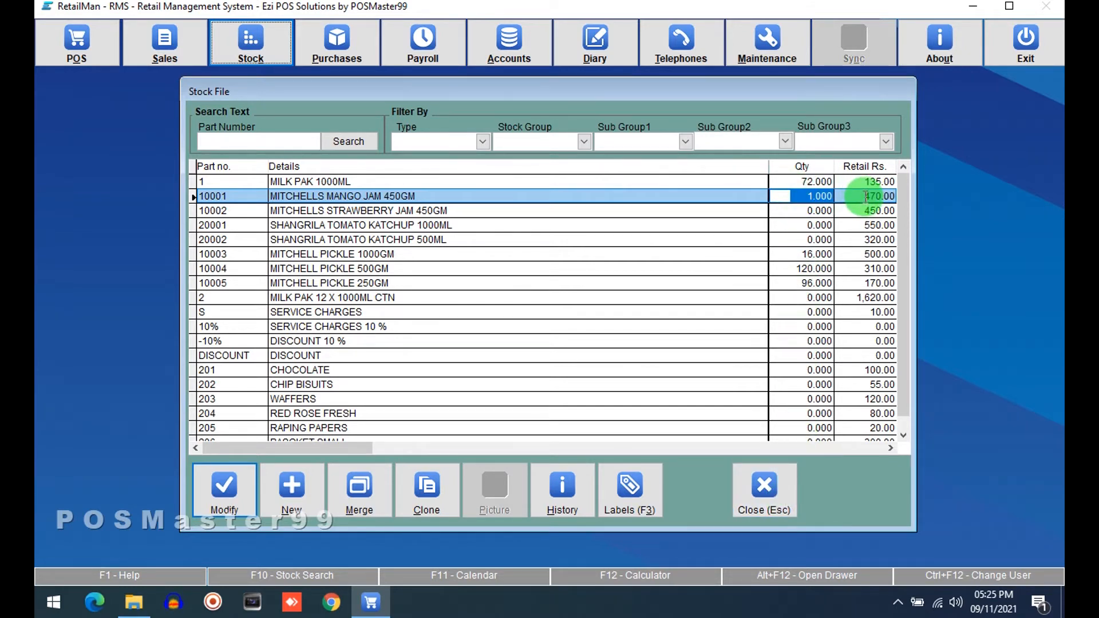
click(765, 487)
click(265, 418)
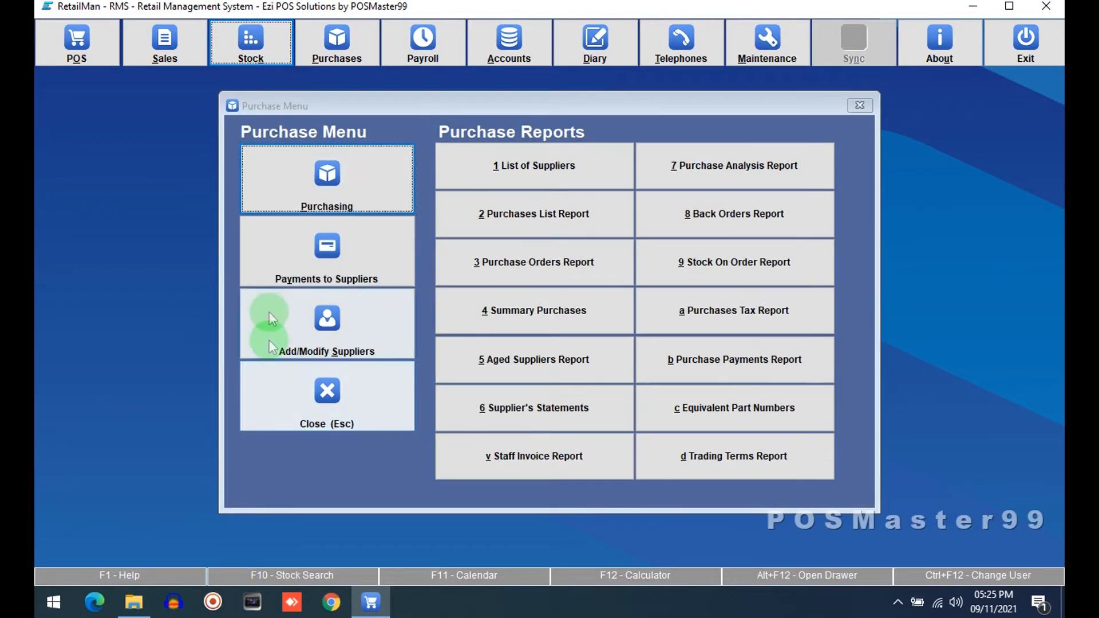
Step: Open a new purchase to inspect the retail price fields, then close it and the purchase menu
click(349, 157)
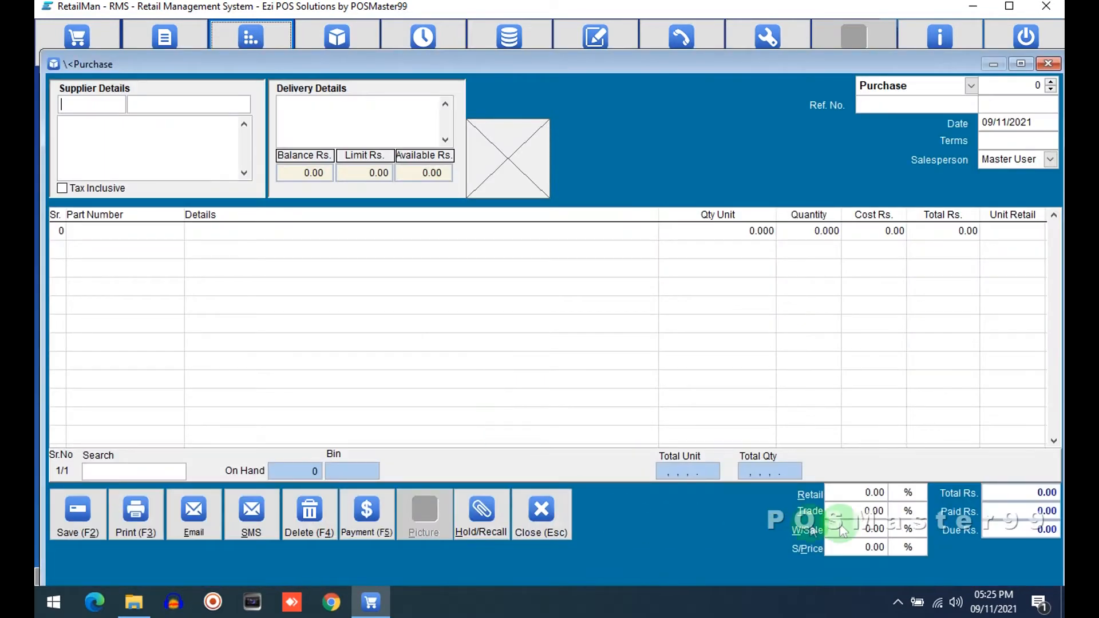
click(867, 493)
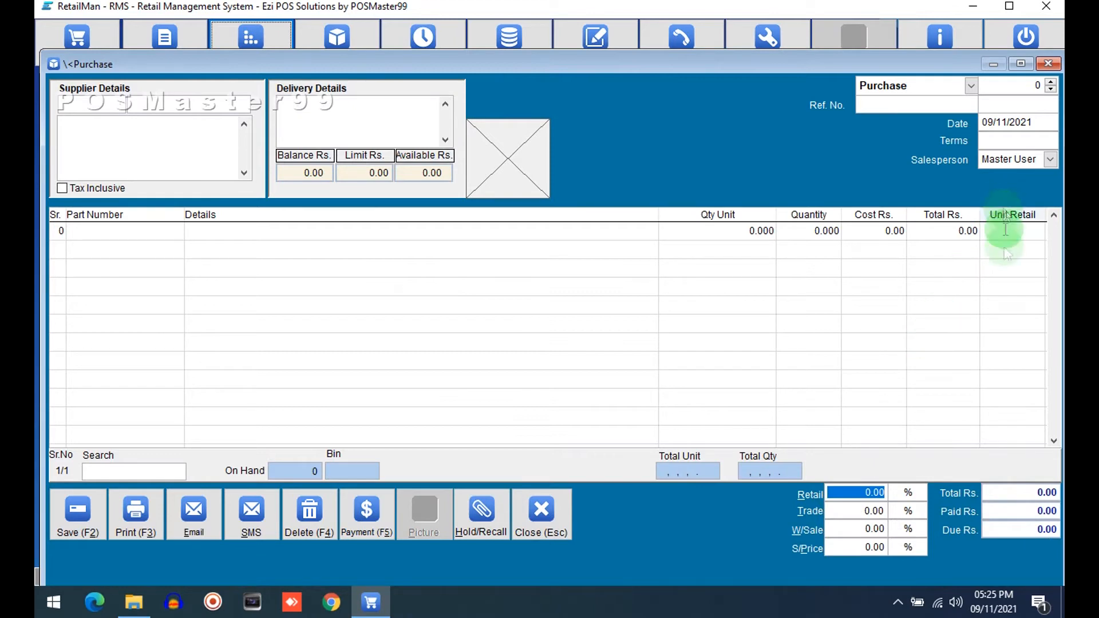
click(527, 521)
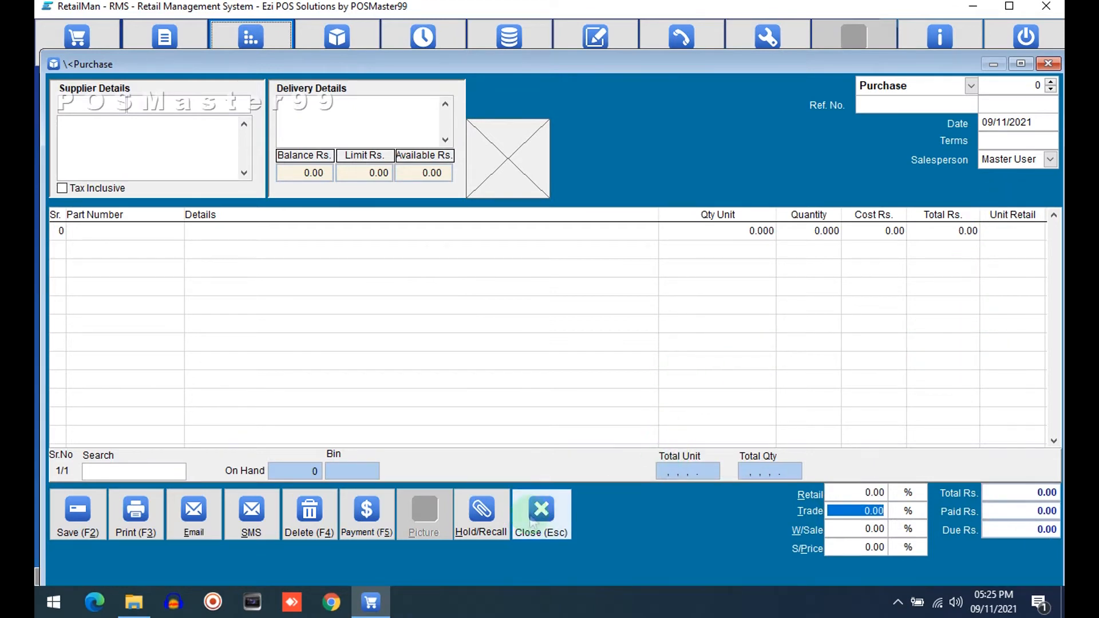
click(375, 393)
Step: Enable Show Retail Margin as G.P.% in the purchase system setup, save it, and close the maintenance menu
click(774, 55)
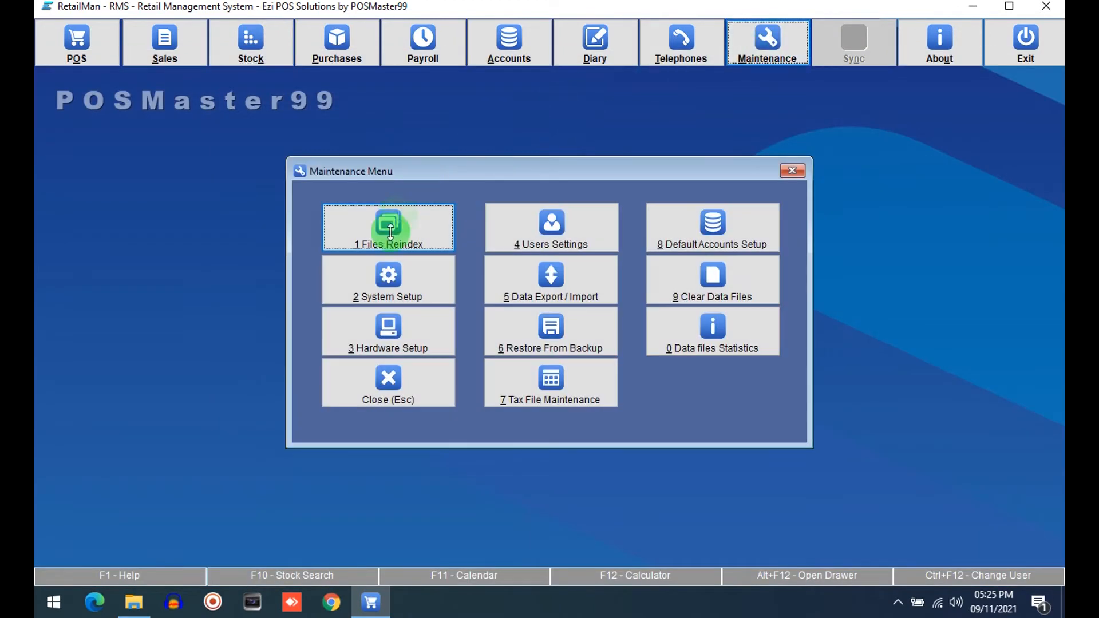
click(343, 279)
click(207, 119)
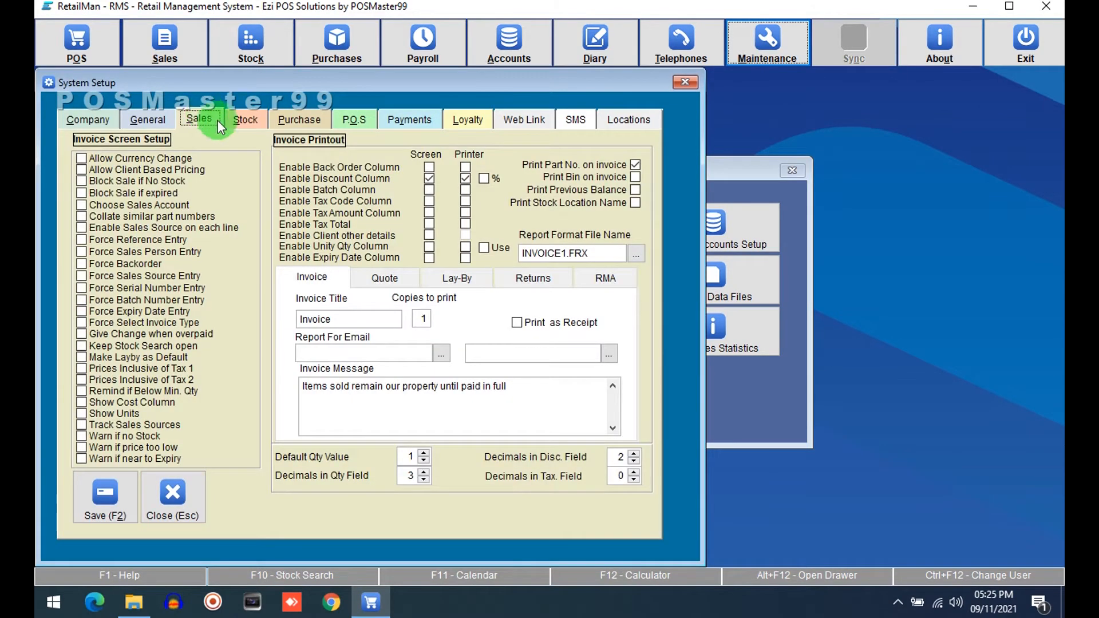
click(318, 120)
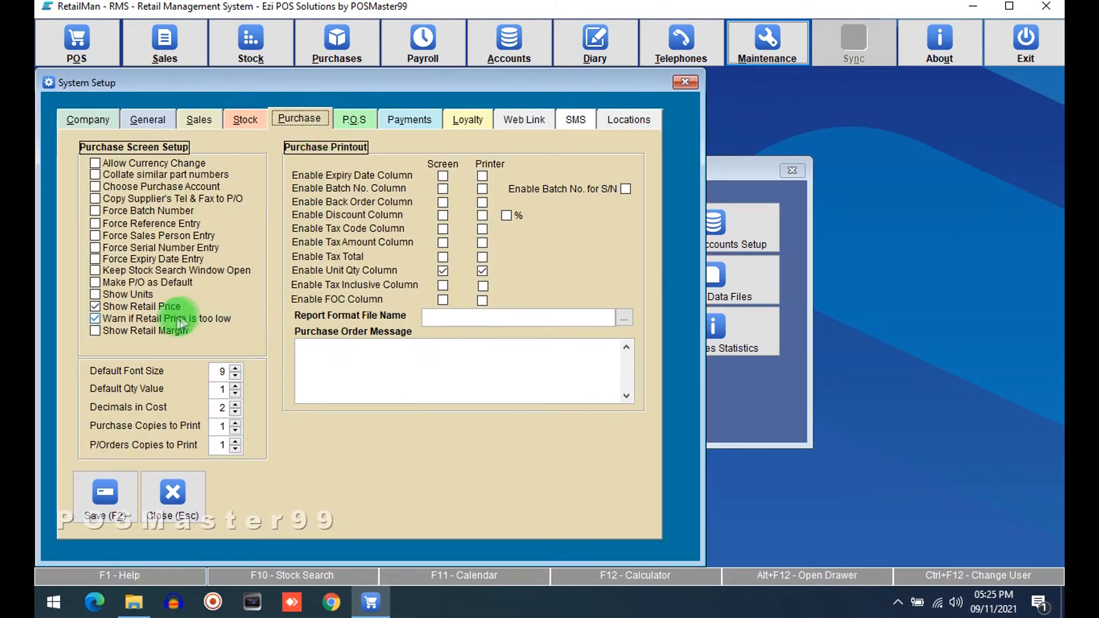
click(125, 329)
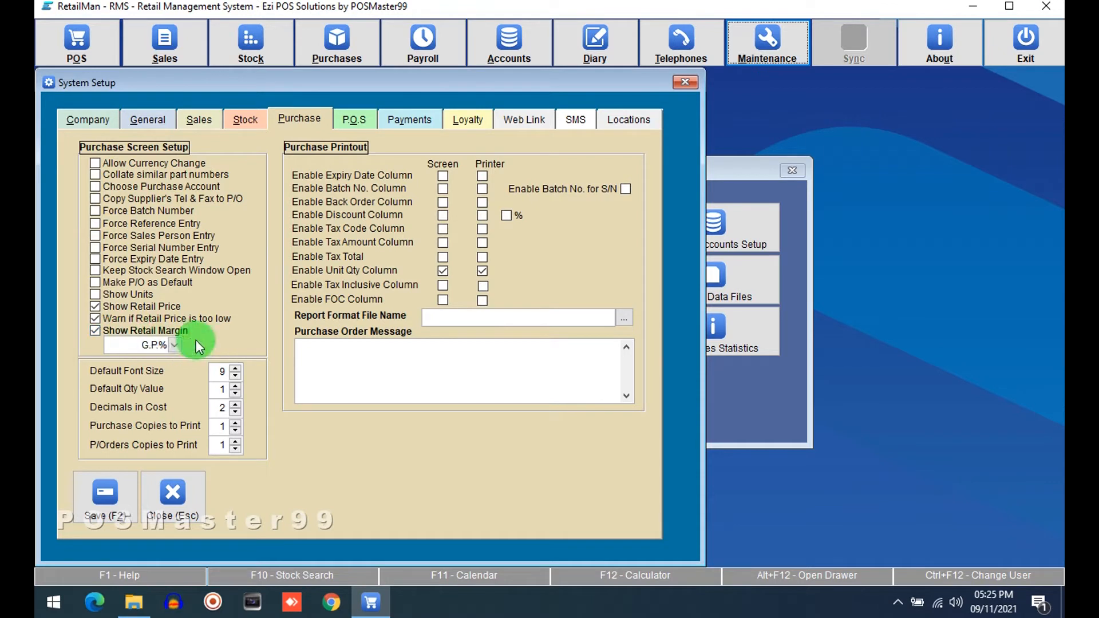
click(169, 346)
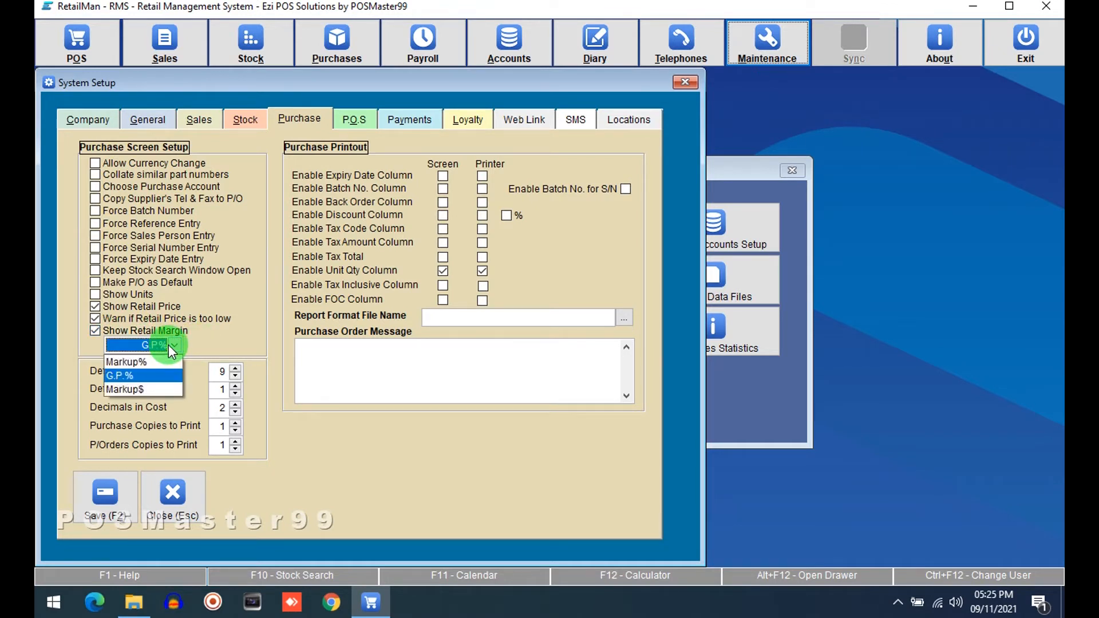
click(149, 376)
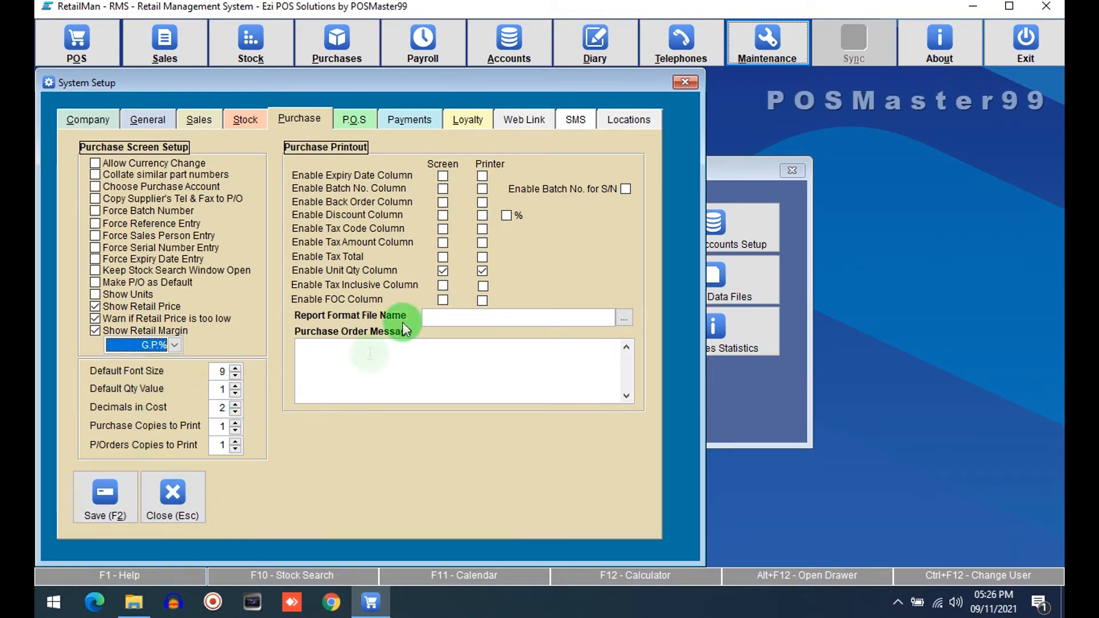
click(103, 496)
click(421, 381)
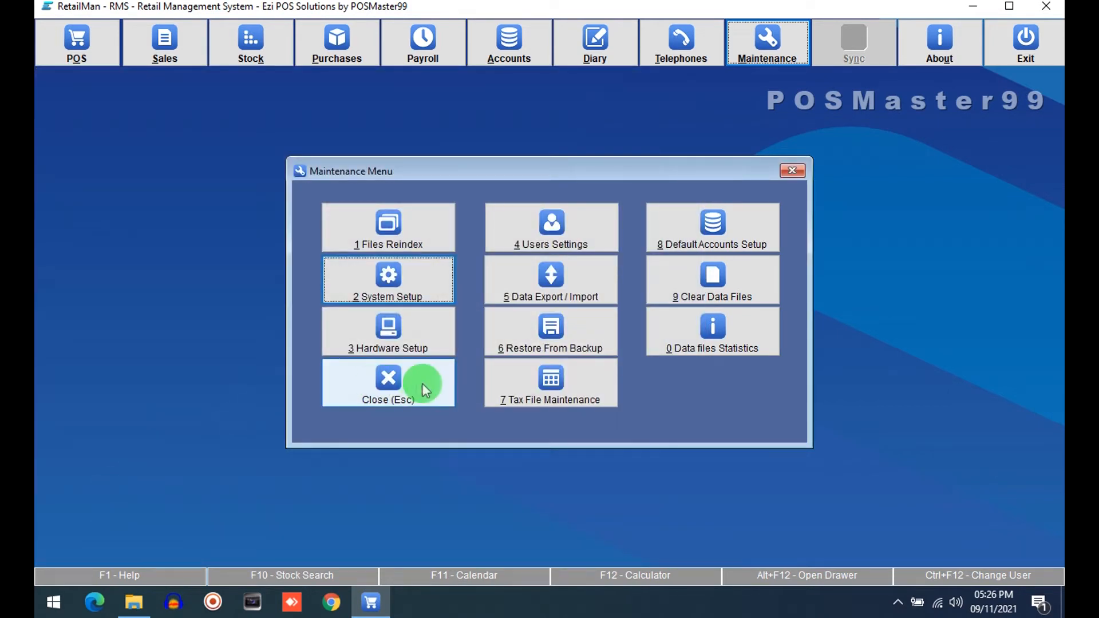
Step: Open a new purchase and search for supplier "abd" to select Abdullah Traders
click(324, 35)
click(344, 167)
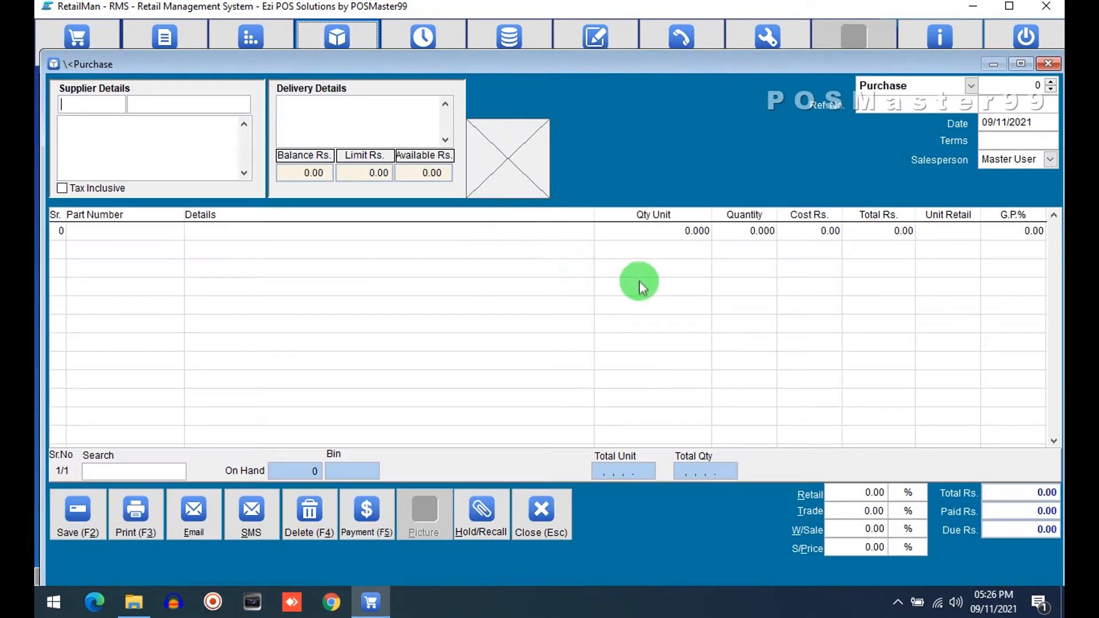
text(4)
key(Return)
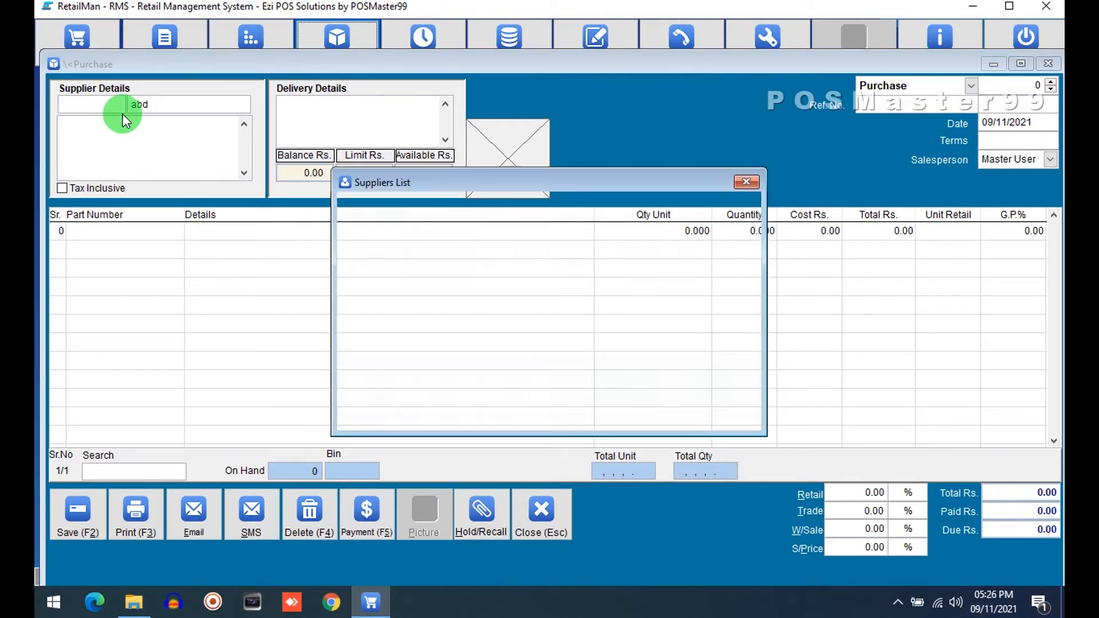
key(Return)
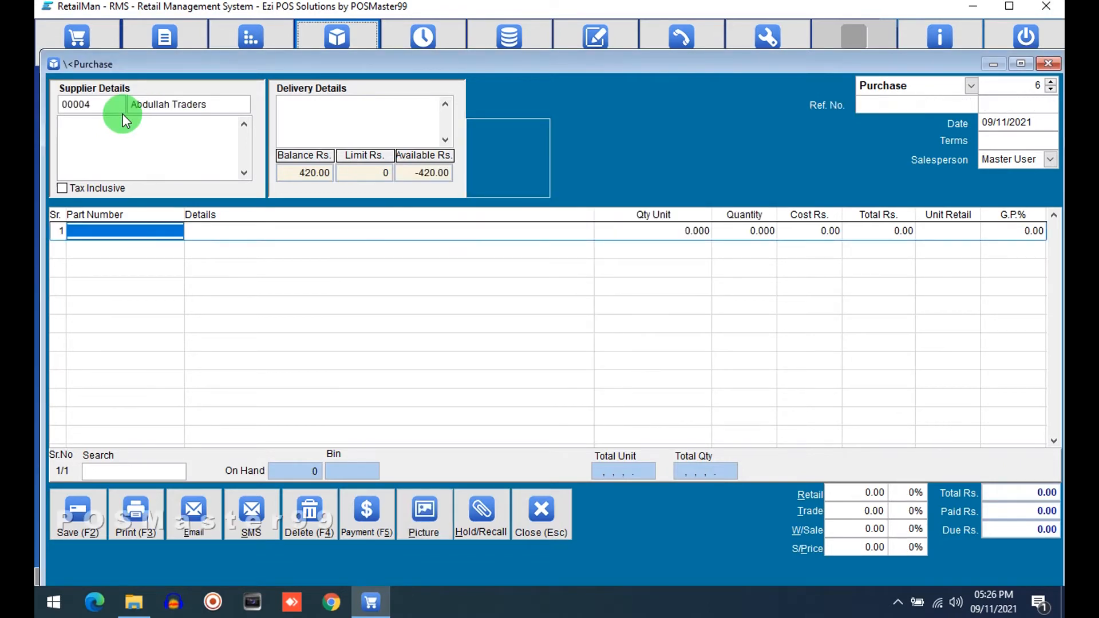
Step: Add MITCHELLS MANGO JAM 450GM from the stock search to the purchase and move through its line to the unit retail cell
key(Return)
key(Down)
key(Down)
key(Down)
key(Down)
key(Down)
key(Down)
key(Down)
key(Down)
key(Down)
key(Down)
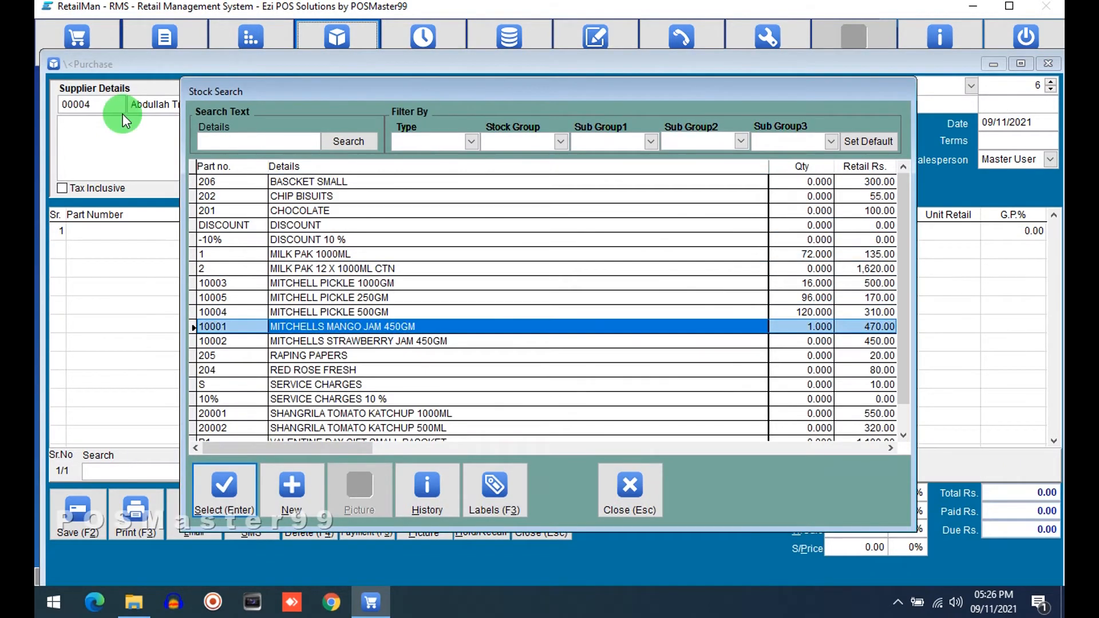
key(Return)
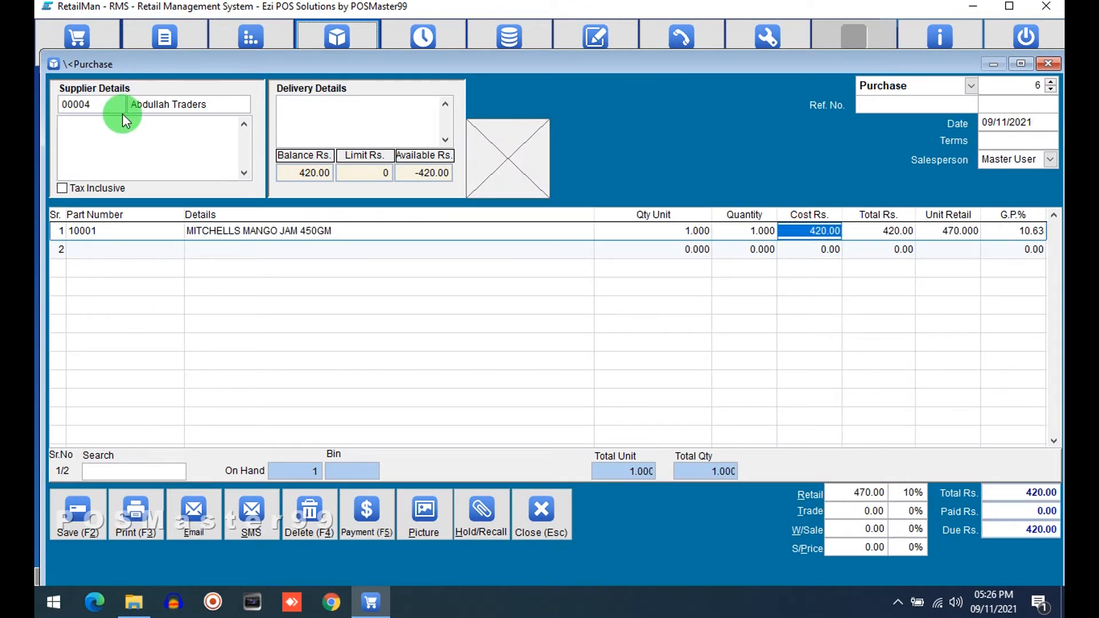
key(Return)
key(Return)
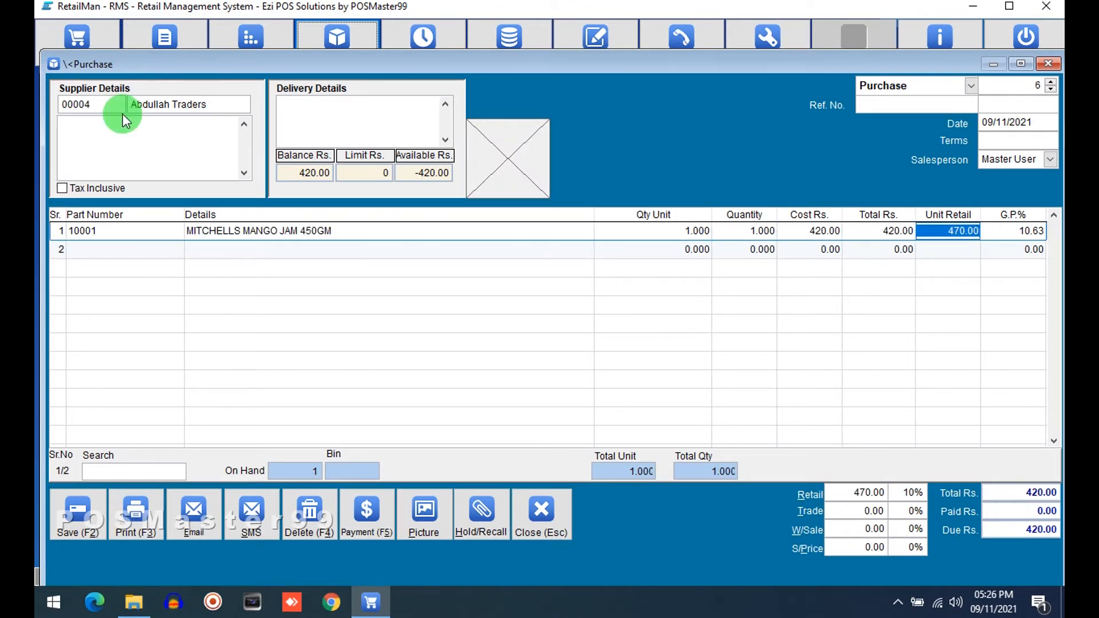
key(Return)
key(Left)
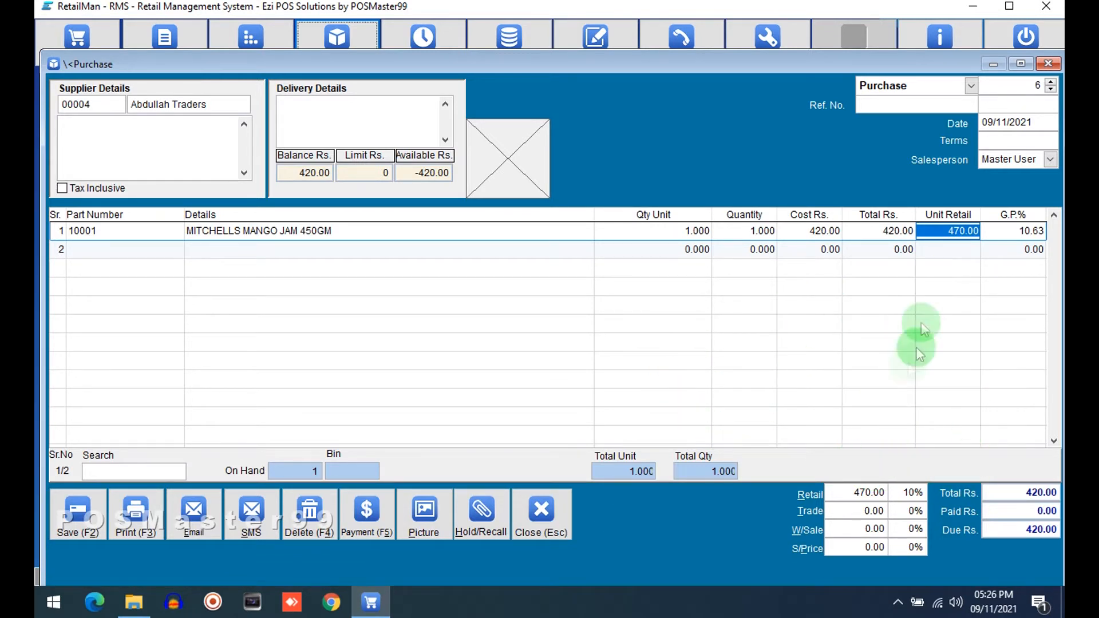
Step: Set the retail price in the purchase totals area to 480
click(838, 492)
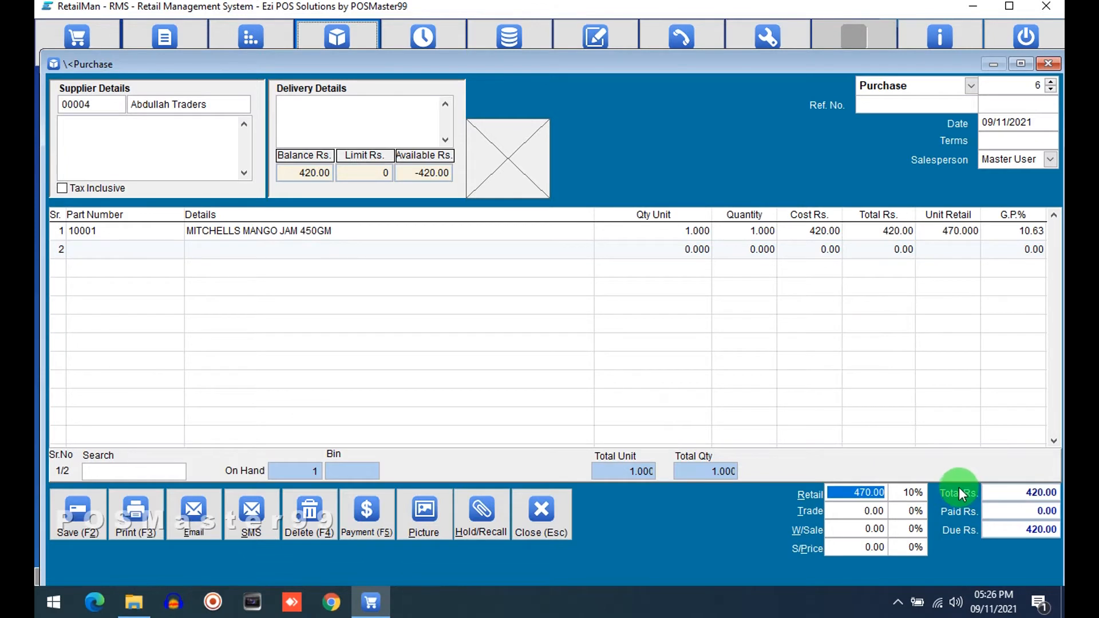
text(480)
key(Tab)
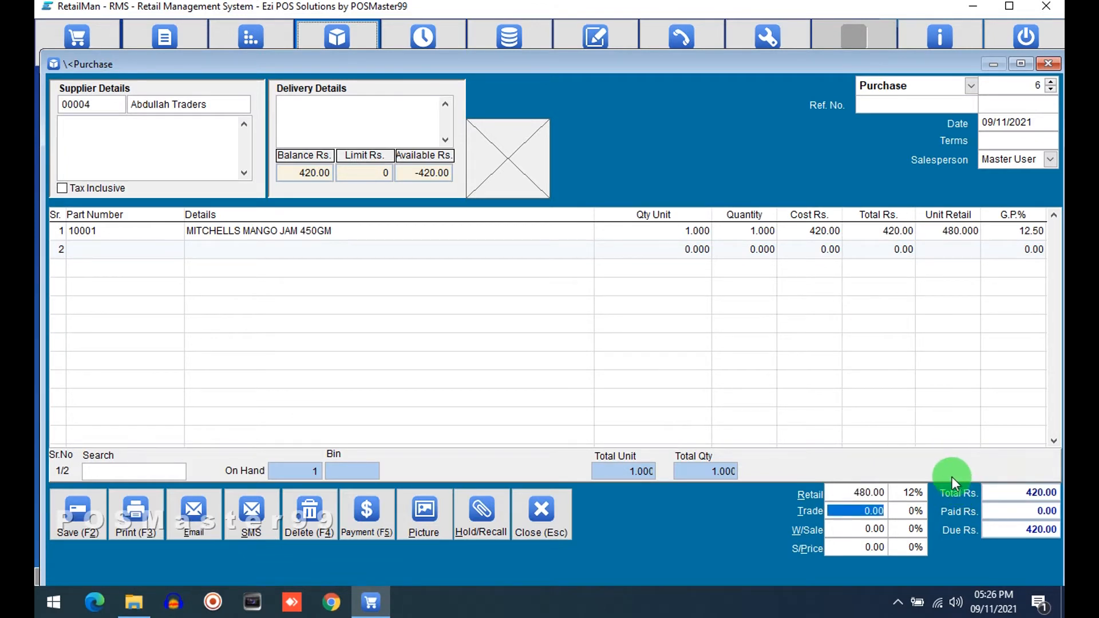
key(Tab)
Step: Close the purchase window and confirm aborting it
click(538, 512)
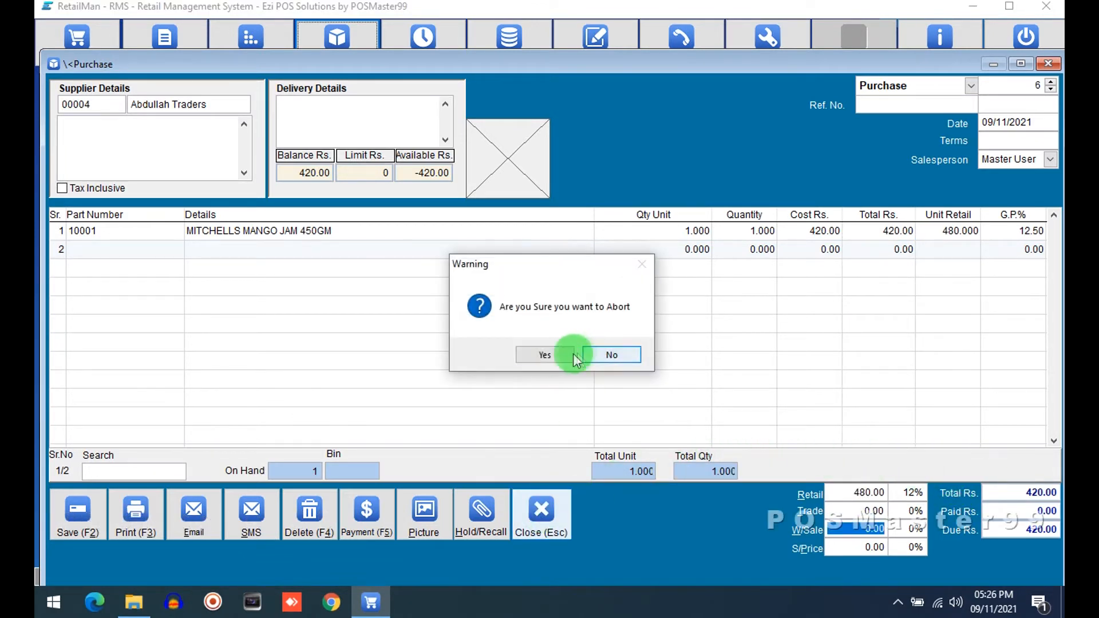
click(572, 352)
click(558, 515)
Step: Open the stock file to check the mango jam's retail price, then close it and the stock menu
click(252, 57)
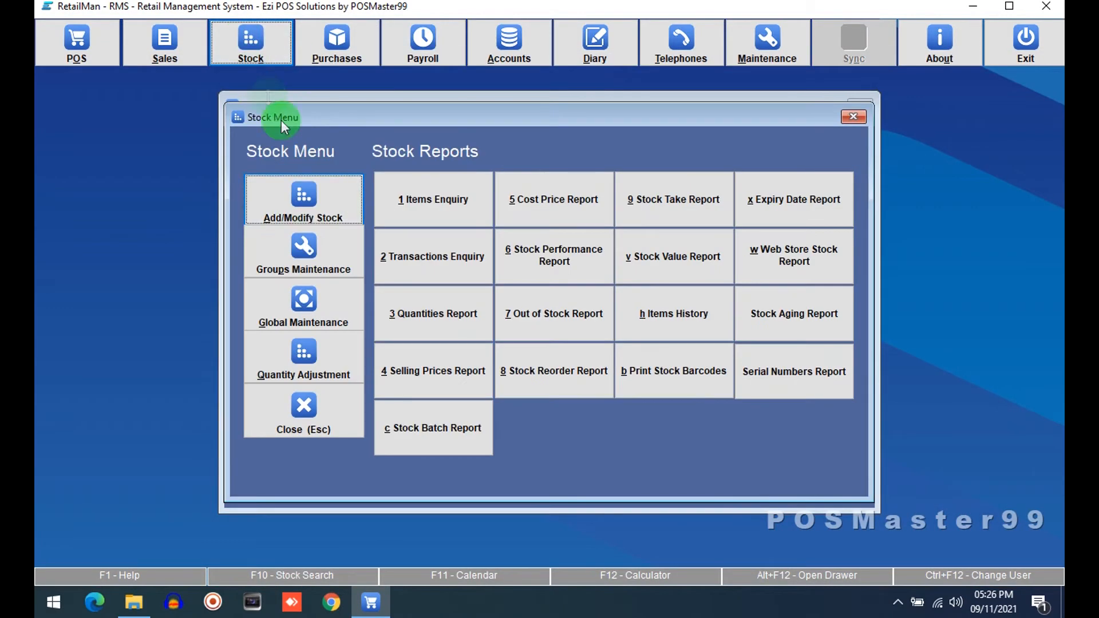
click(306, 198)
click(861, 196)
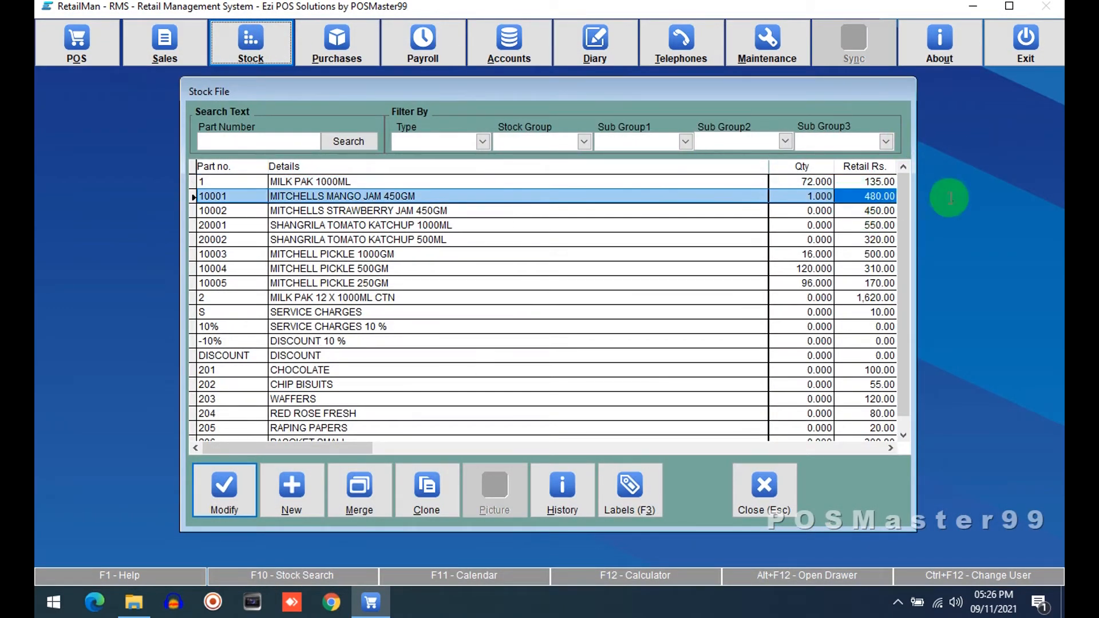
click(779, 479)
click(352, 409)
Step: Open purchasing and step to purchase number 6
click(338, 44)
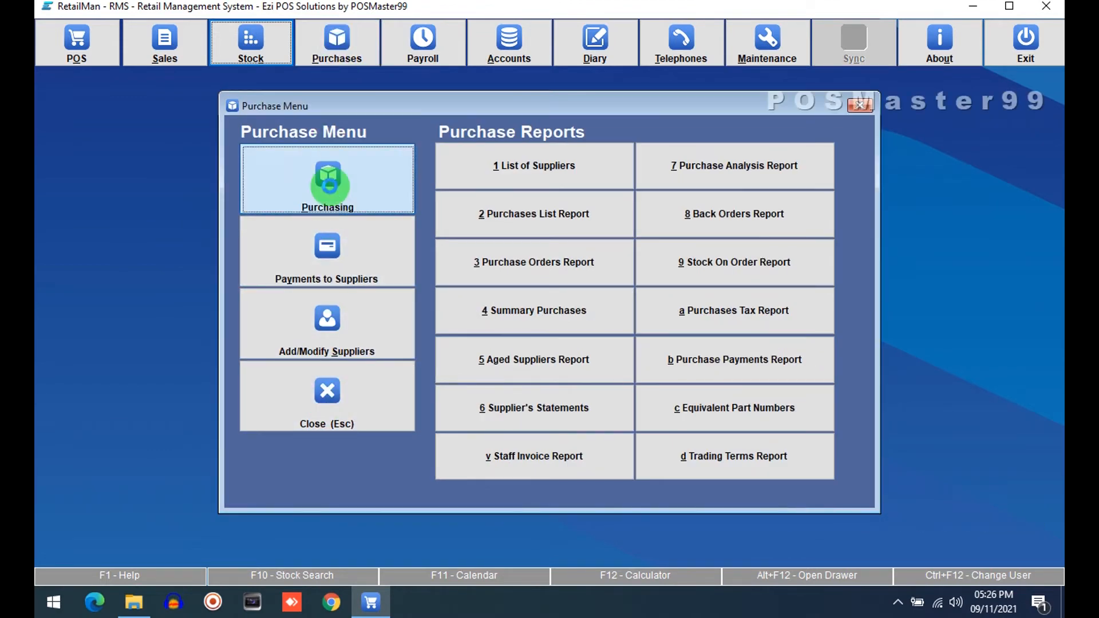
click(330, 186)
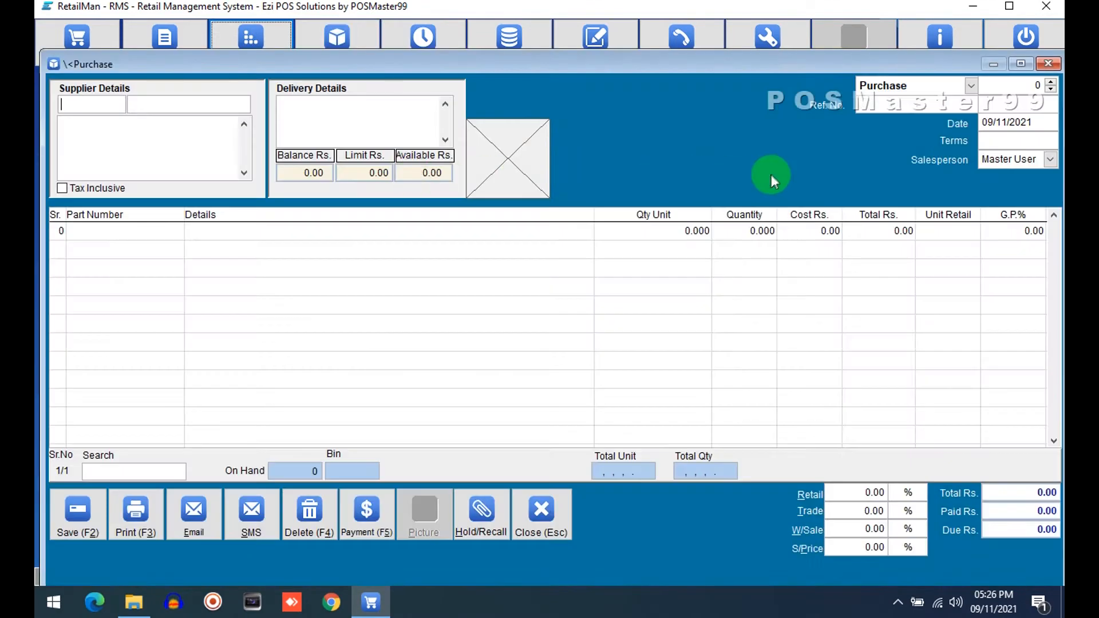
click(1048, 90)
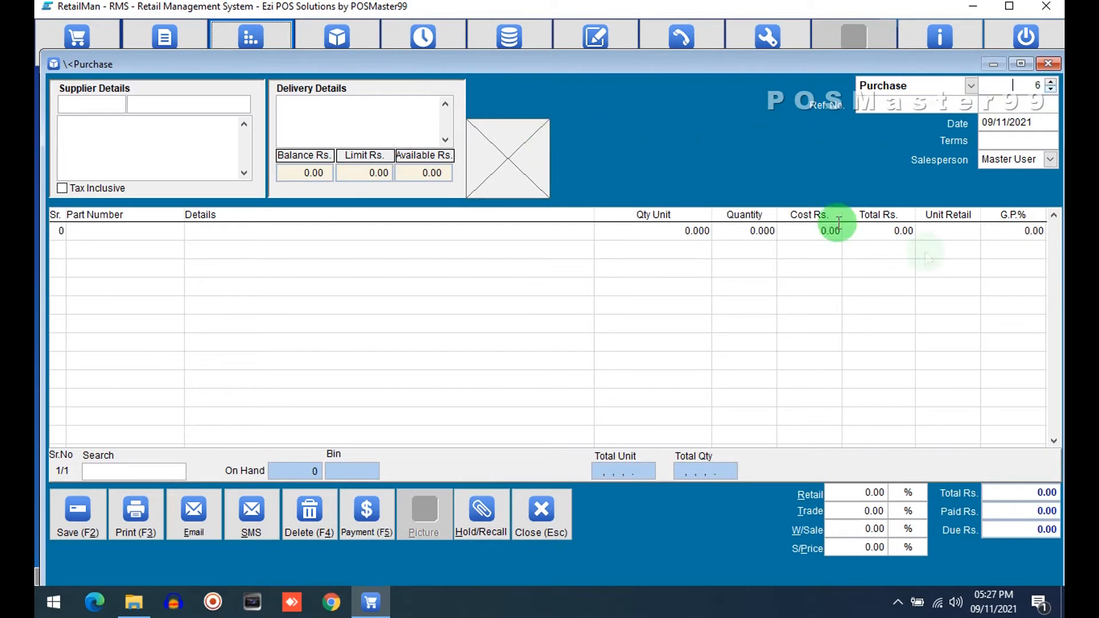
Step: Toggle the 'Warn if Retail Price is too low' purchase option off and on, save the setup, and close maintenance
click(732, 35)
click(411, 276)
click(299, 119)
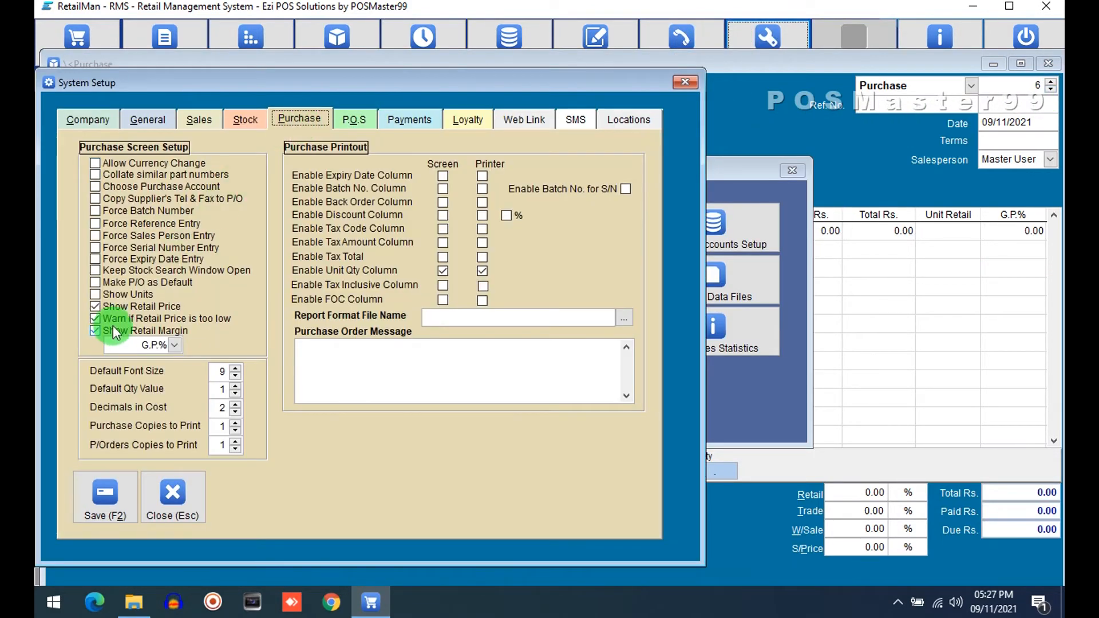
click(150, 319)
click(150, 319)
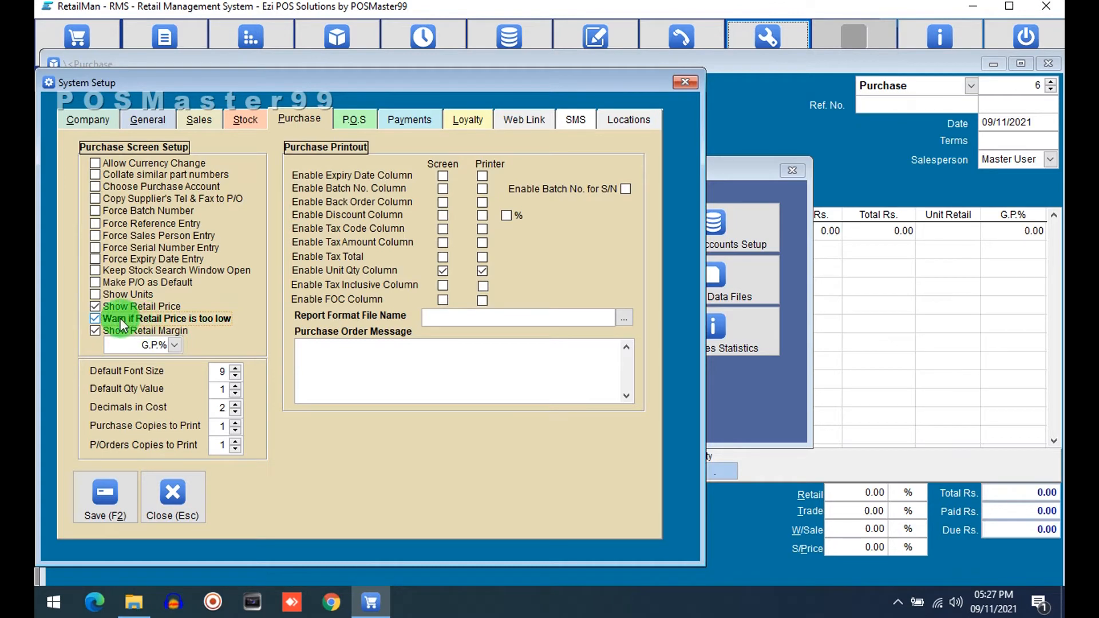
click(111, 489)
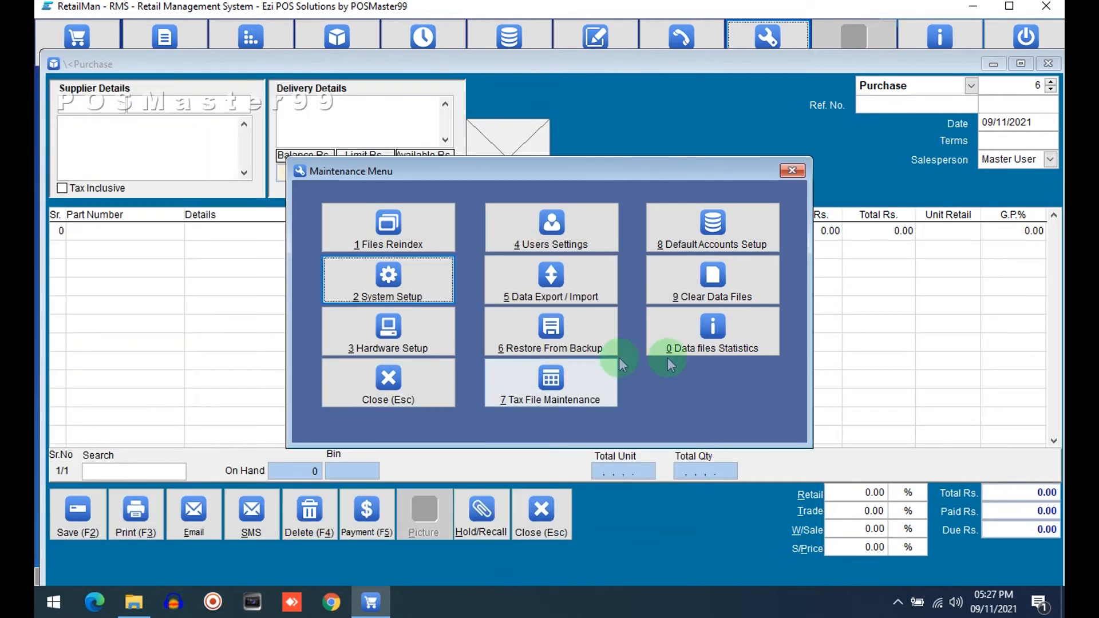
click(363, 378)
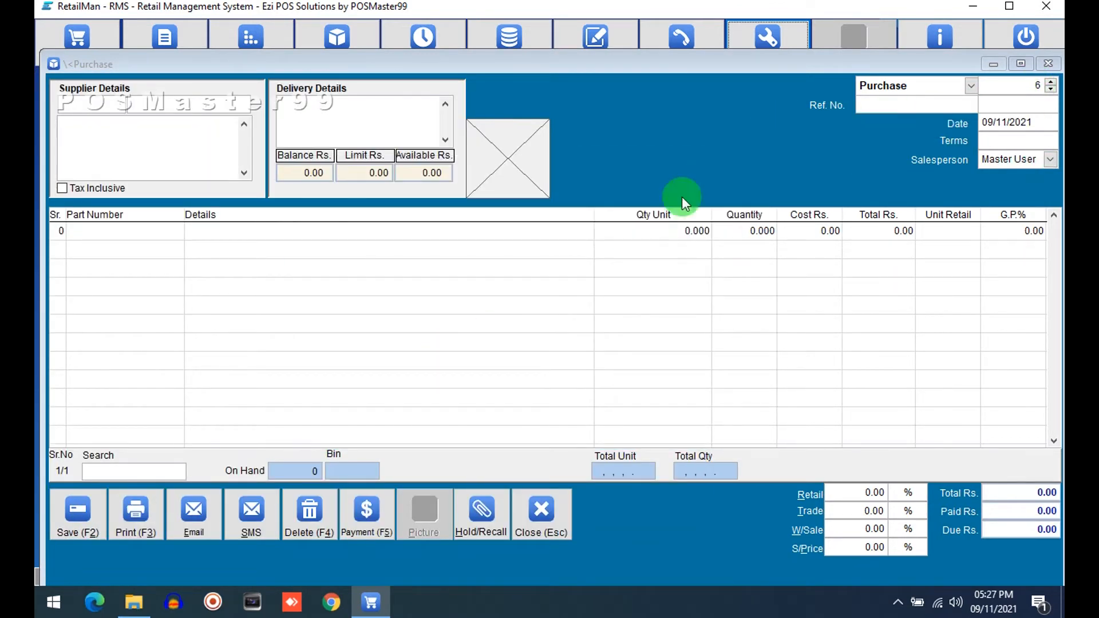
Step: Recall purchase number 5 and select the mango jam line's cost cell
click(1053, 89)
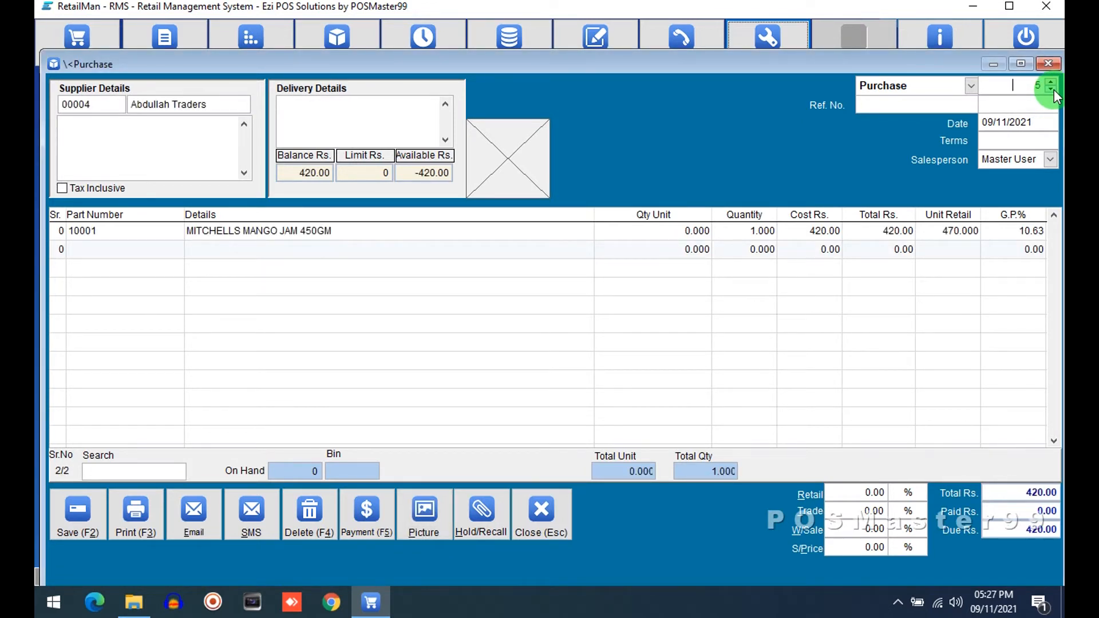
click(869, 231)
click(809, 231)
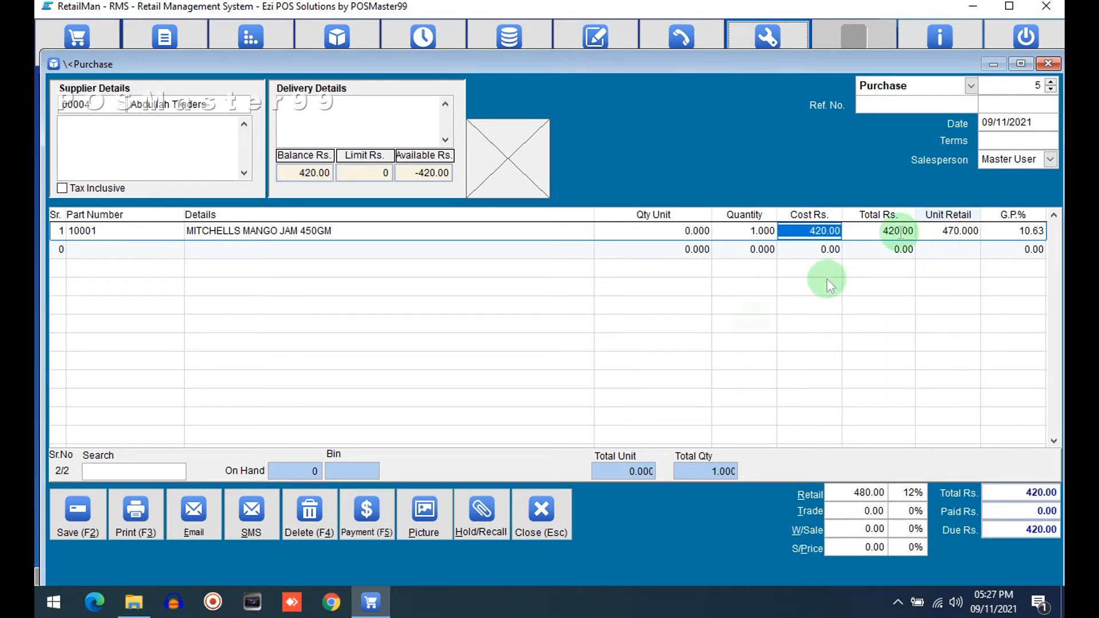
Step: Try to save the purchase, answer No to the low retail price warning, and close the purchase window
click(90, 507)
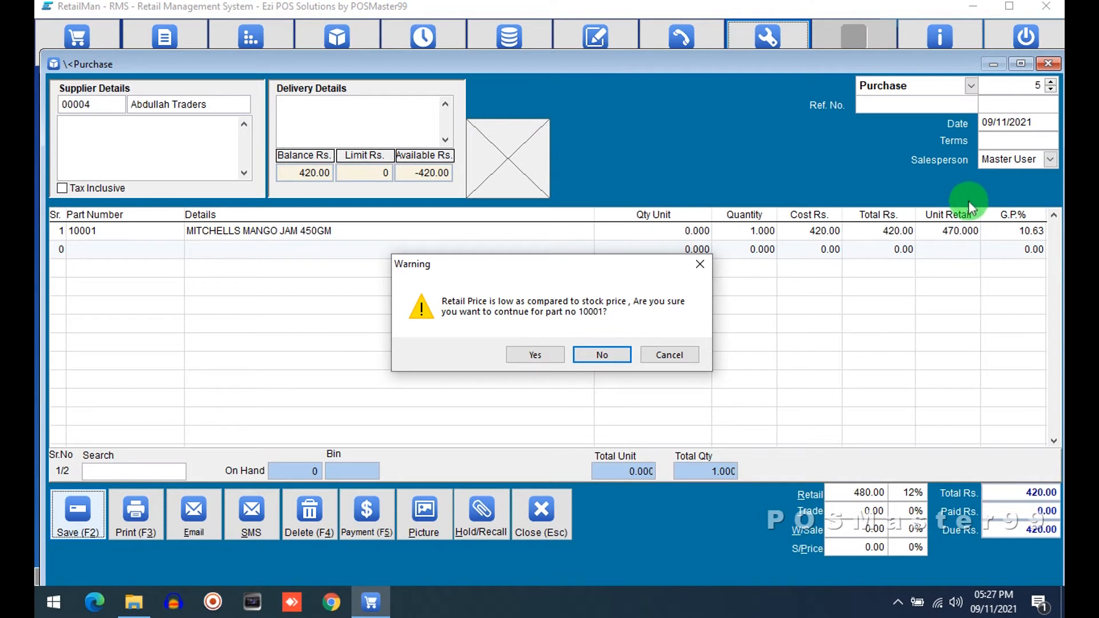
click(600, 353)
click(552, 521)
Step: Open the stock file to check the mango jam's retail price, then close it and the stock menu
click(269, 51)
click(324, 204)
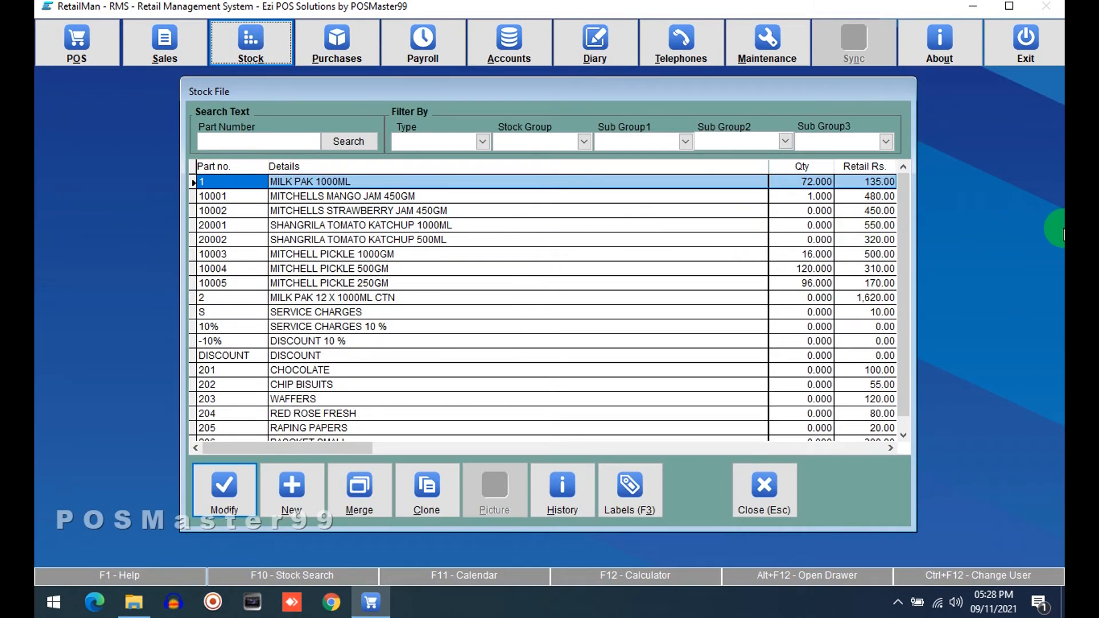
click(859, 197)
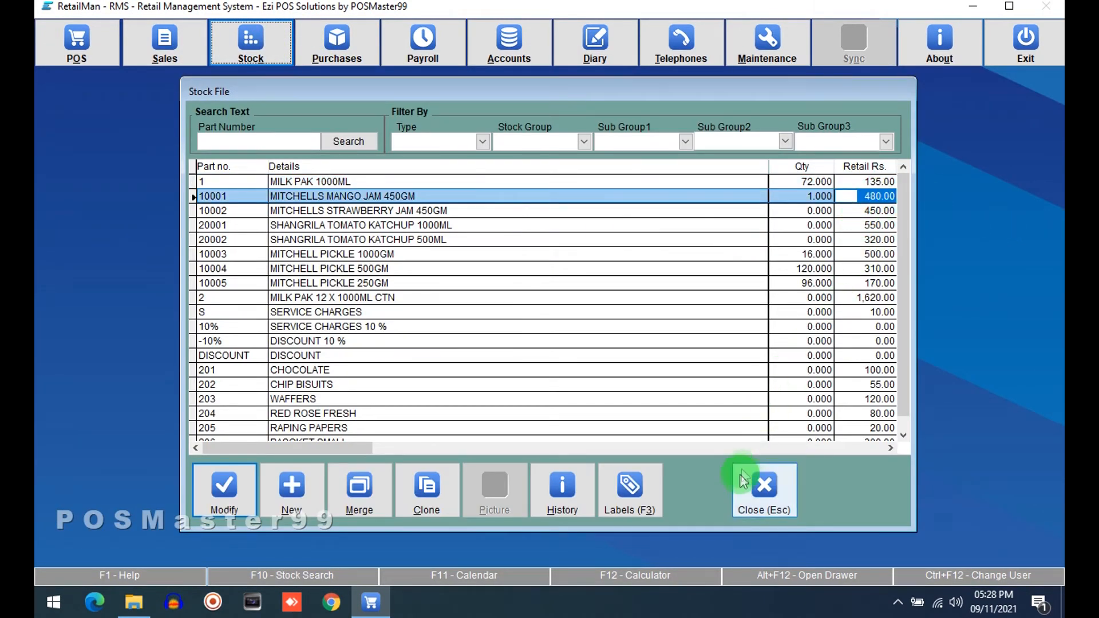
click(748, 491)
click(333, 418)
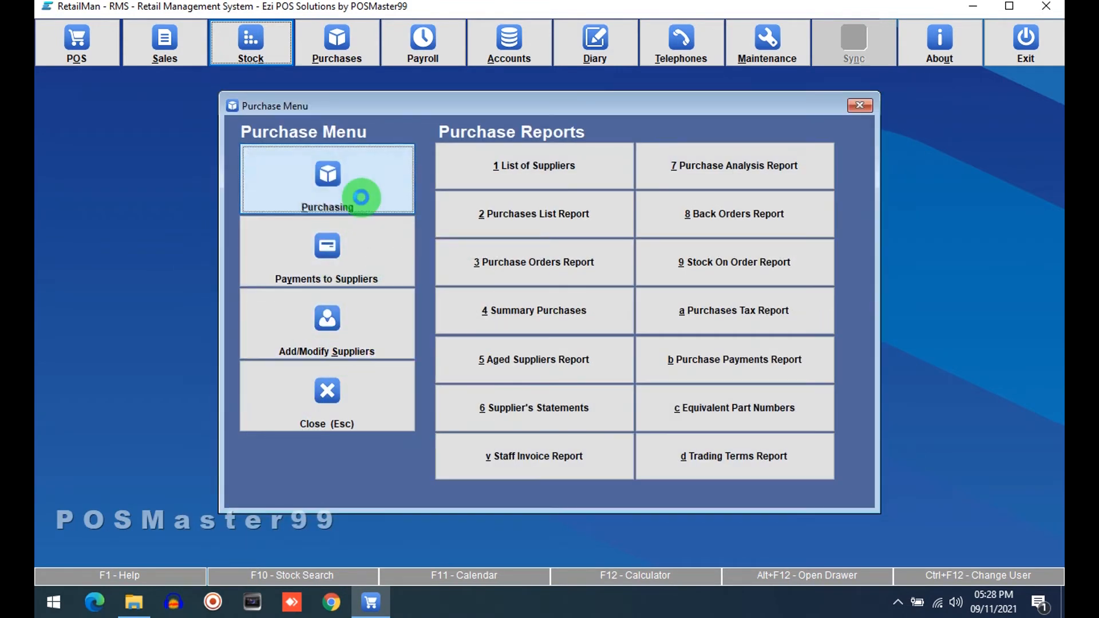
Step: Recall purchase number 5, select the mango jam line's cost cell, and save it, answering Yes to the low retail price warning
click(362, 199)
click(1051, 89)
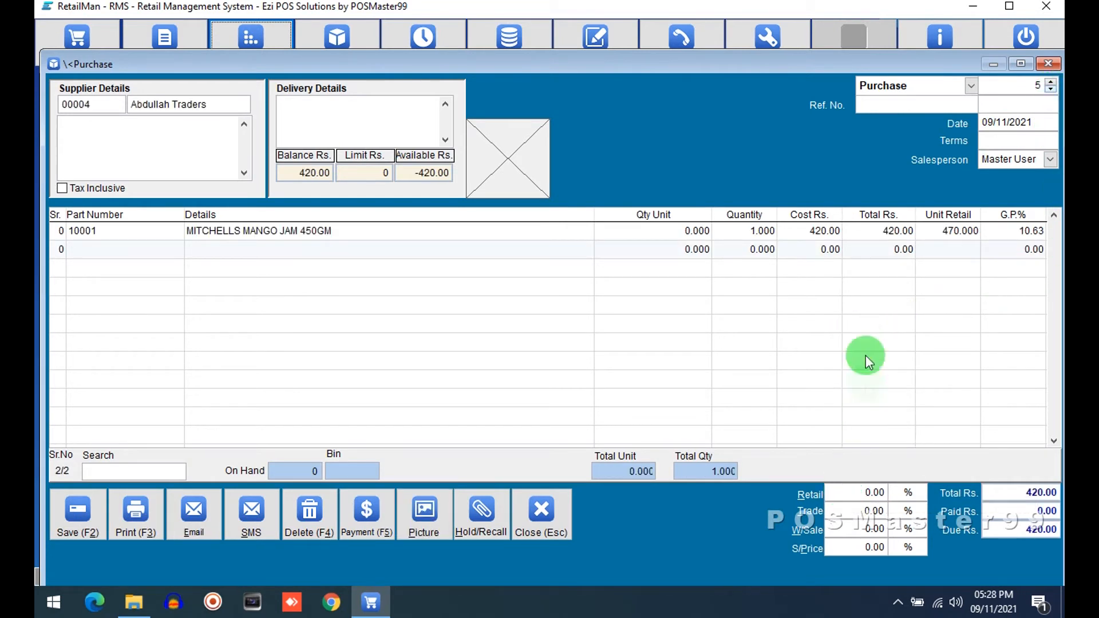
click(796, 230)
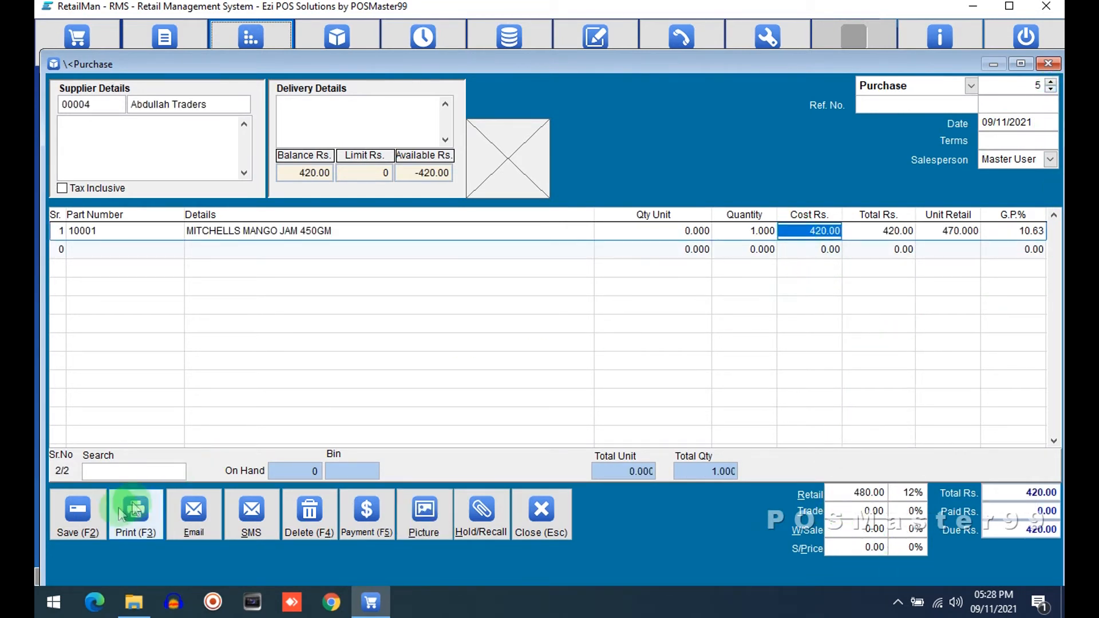
click(74, 517)
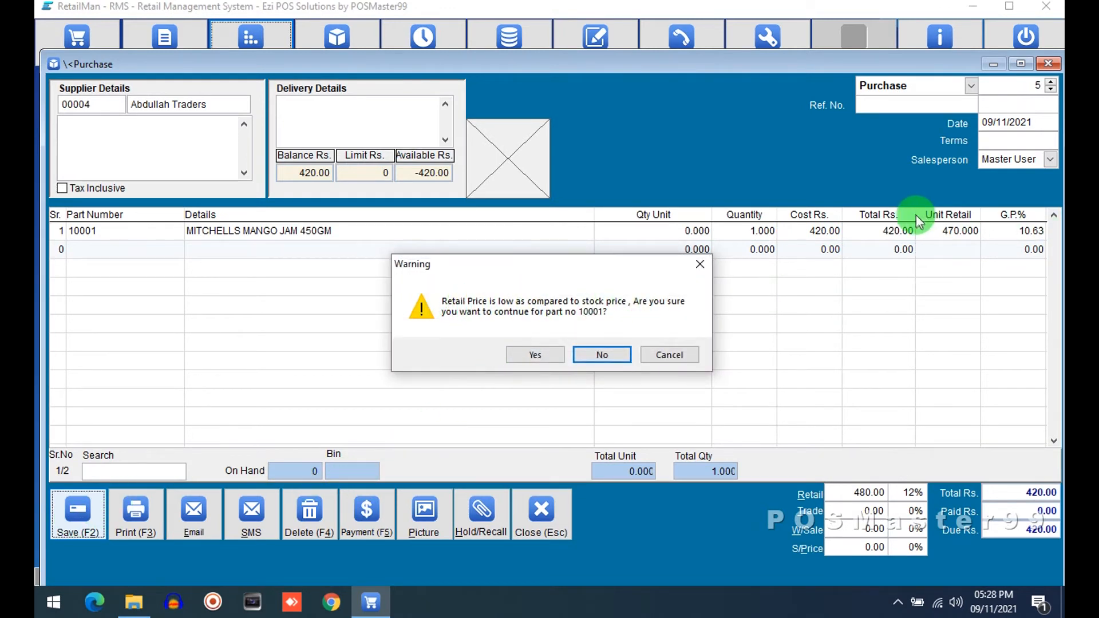
click(523, 356)
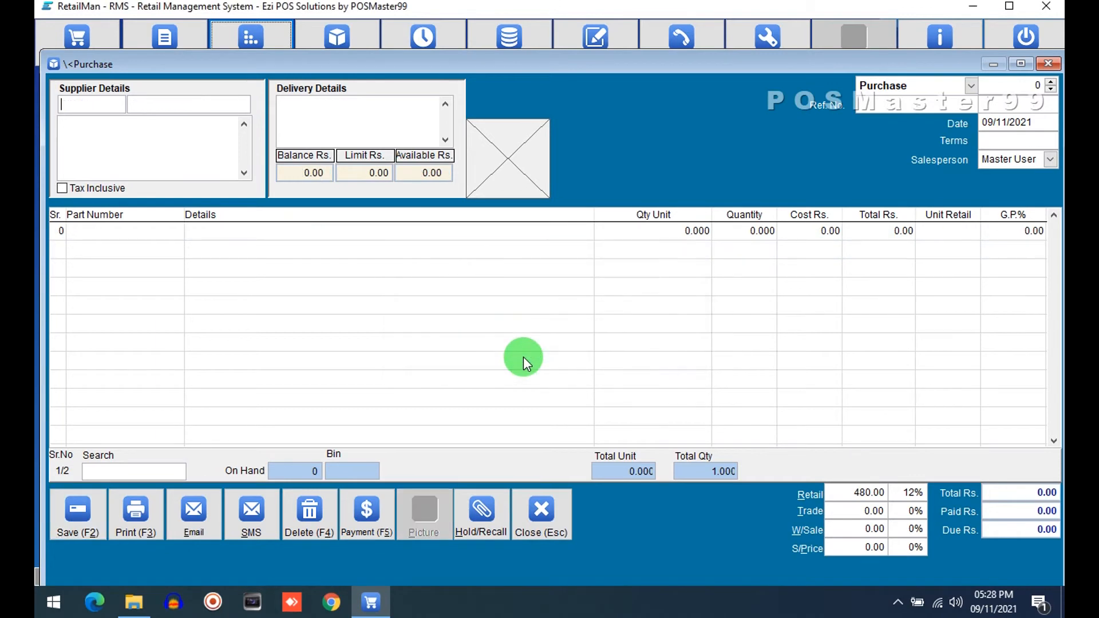
Step: Close the purchase and open the stock file to check the mango jam's retail price
click(543, 506)
click(251, 45)
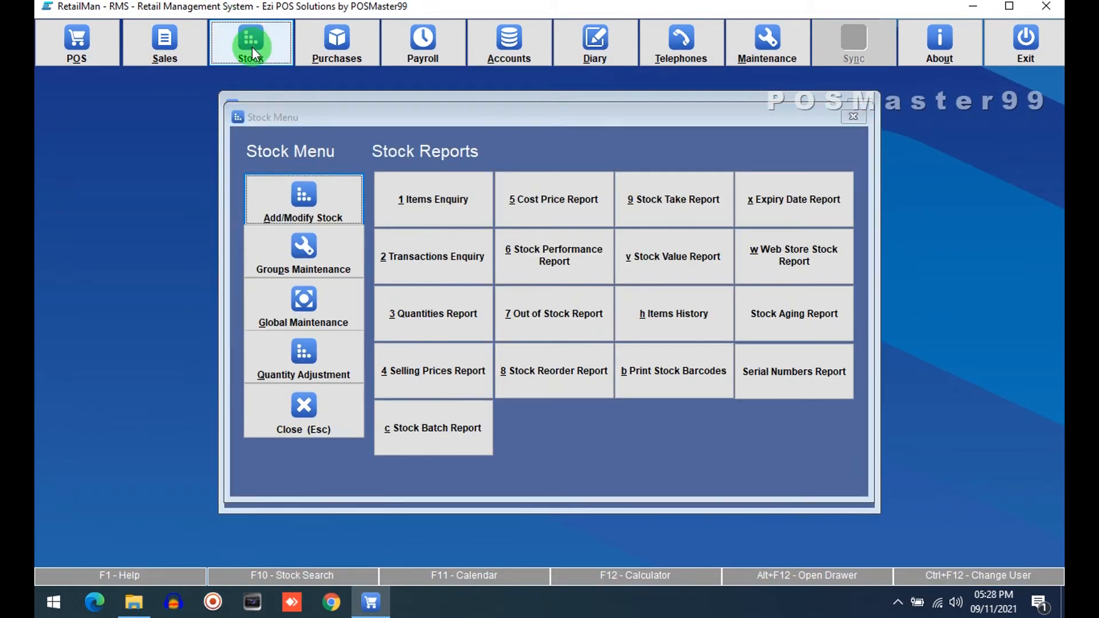
click(304, 196)
click(885, 196)
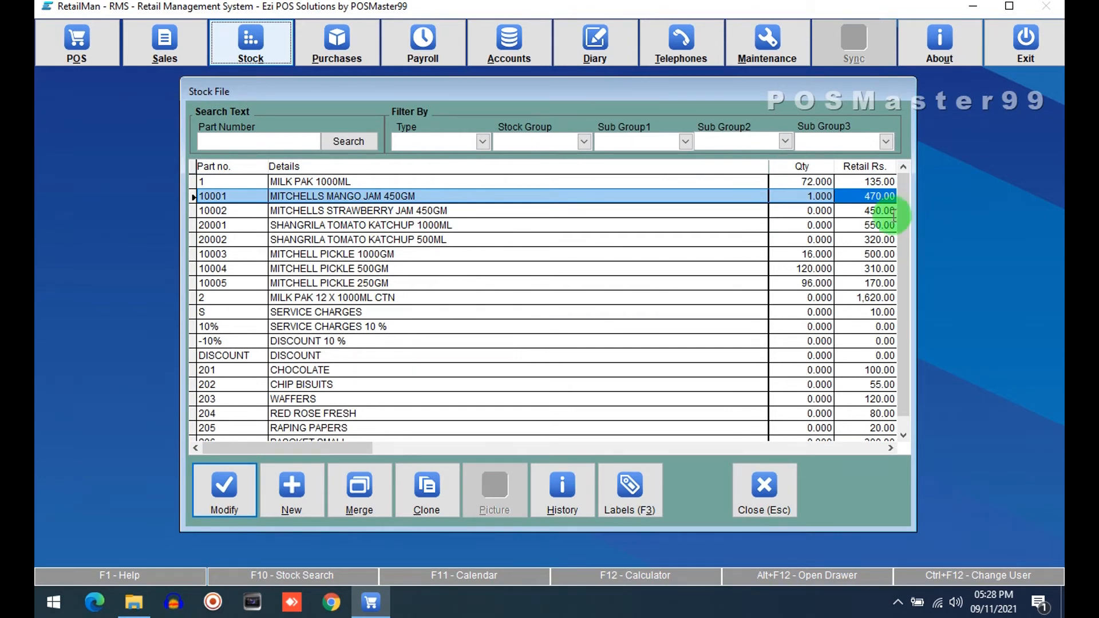
click(775, 496)
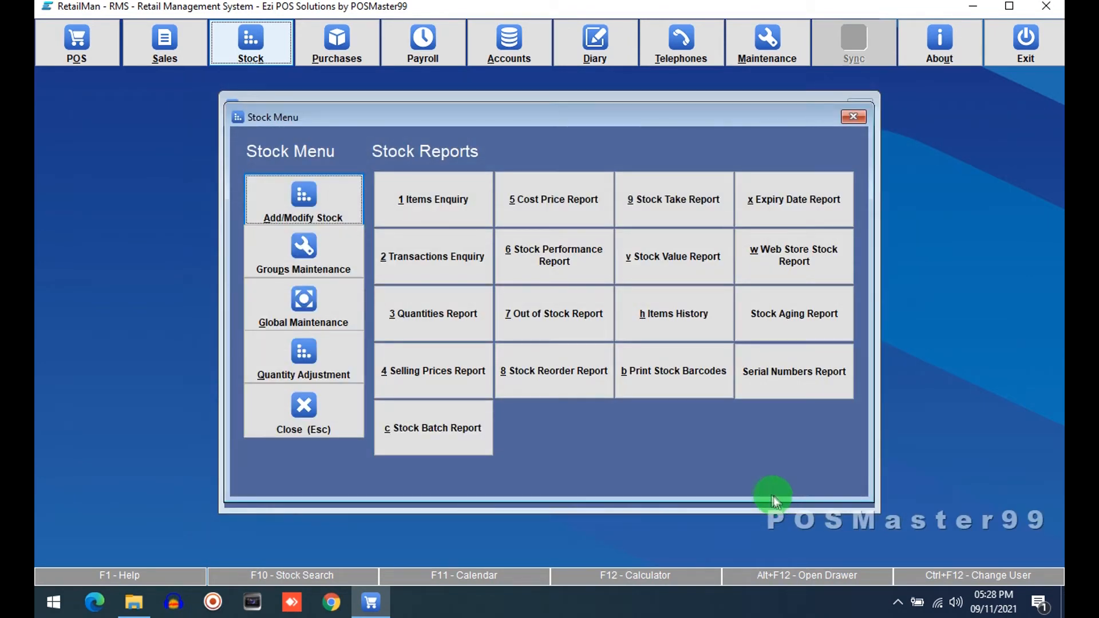
Step: Reopen the mango jam's stock card and set its retail sell price to 400, saving the card
click(338, 392)
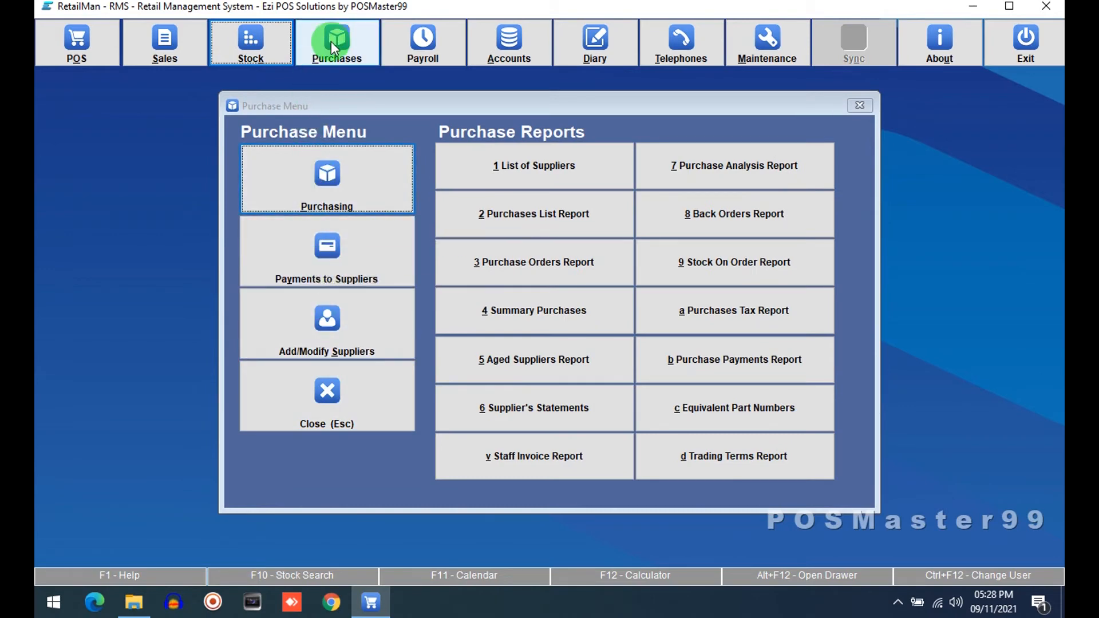
click(269, 36)
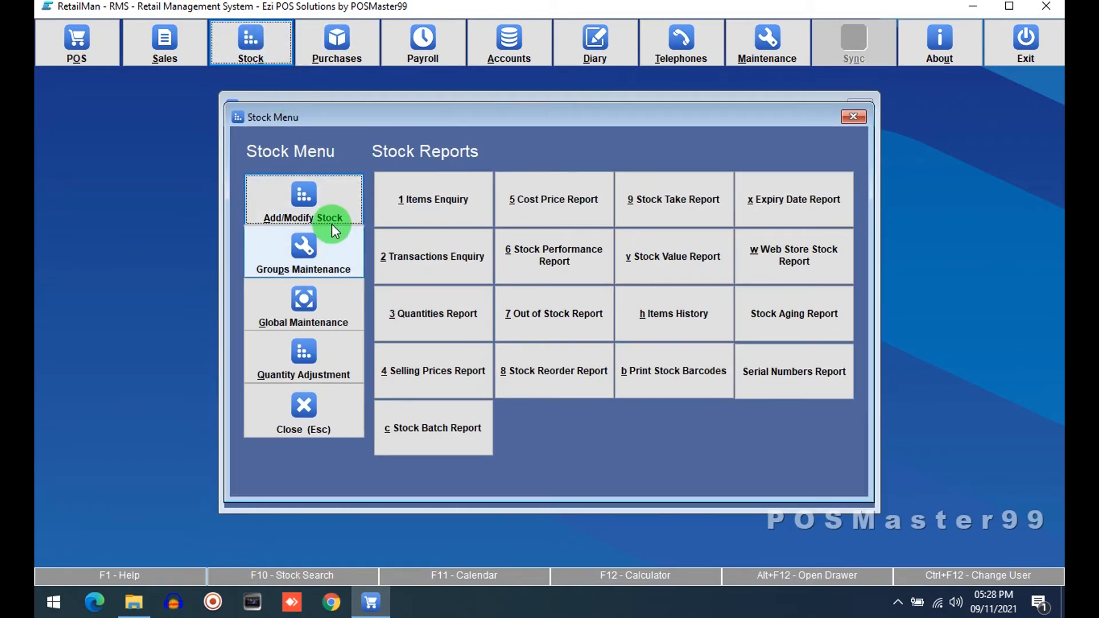
click(332, 229)
click(483, 429)
click(296, 197)
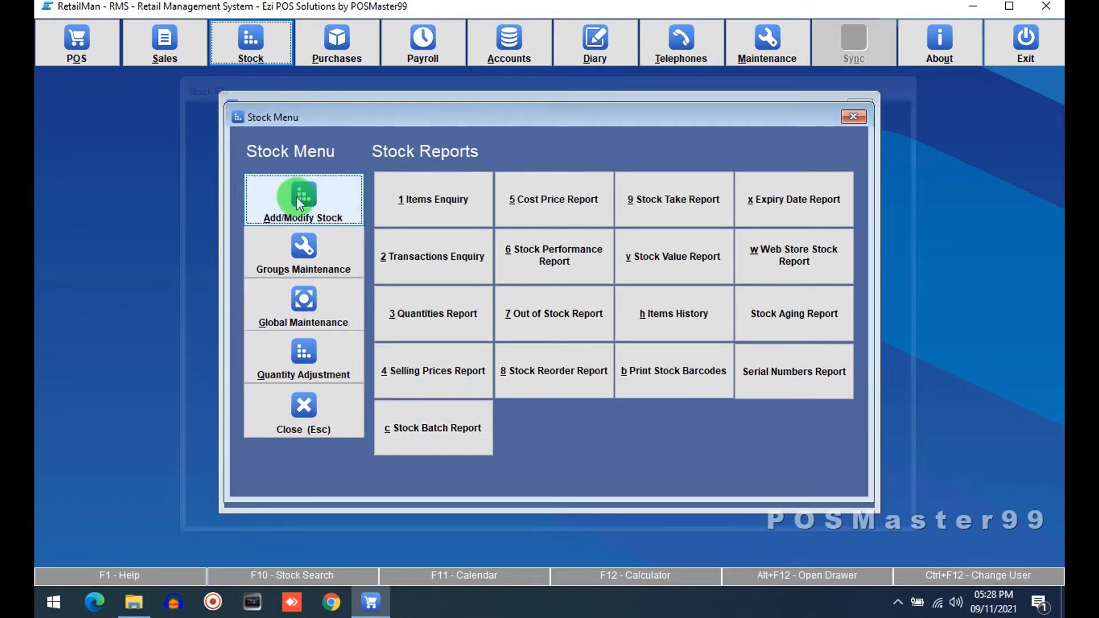
click(868, 199)
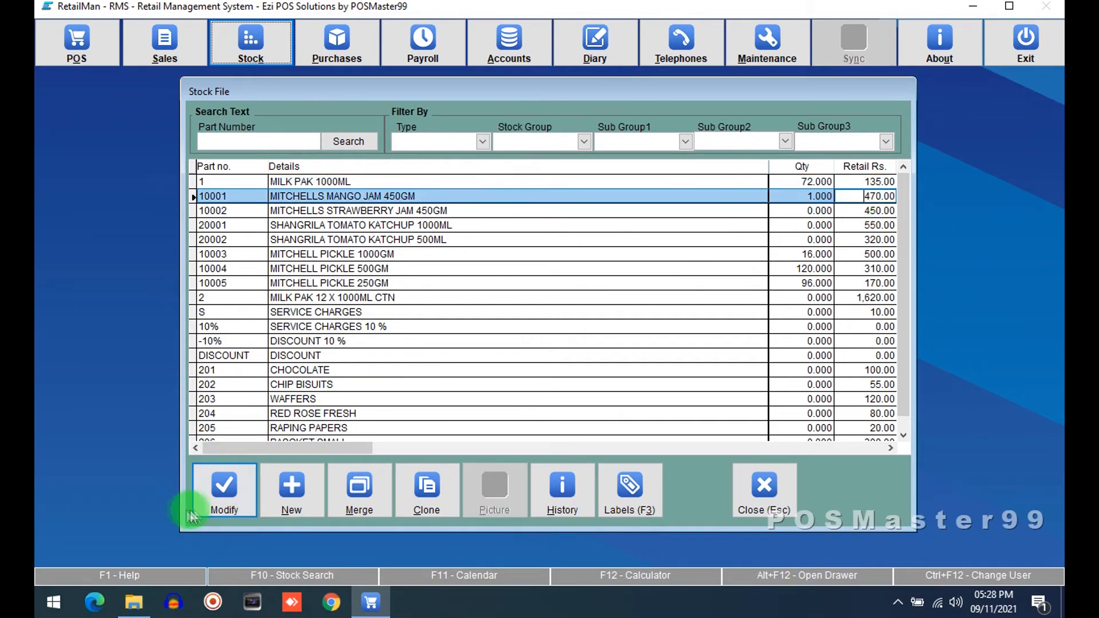
click(220, 492)
click(366, 254)
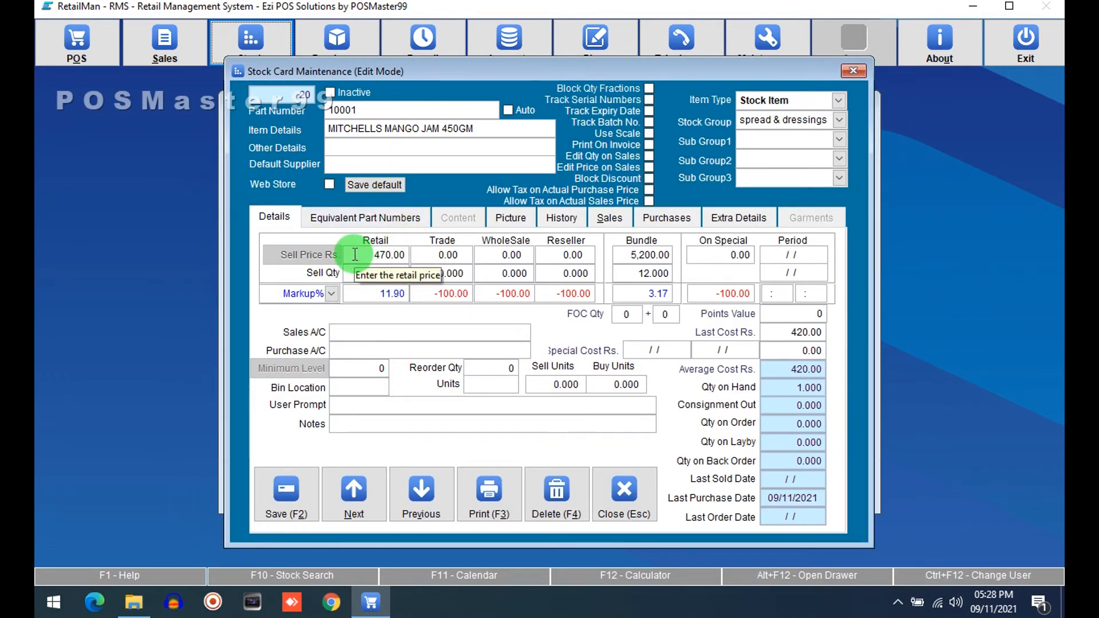
text(4)
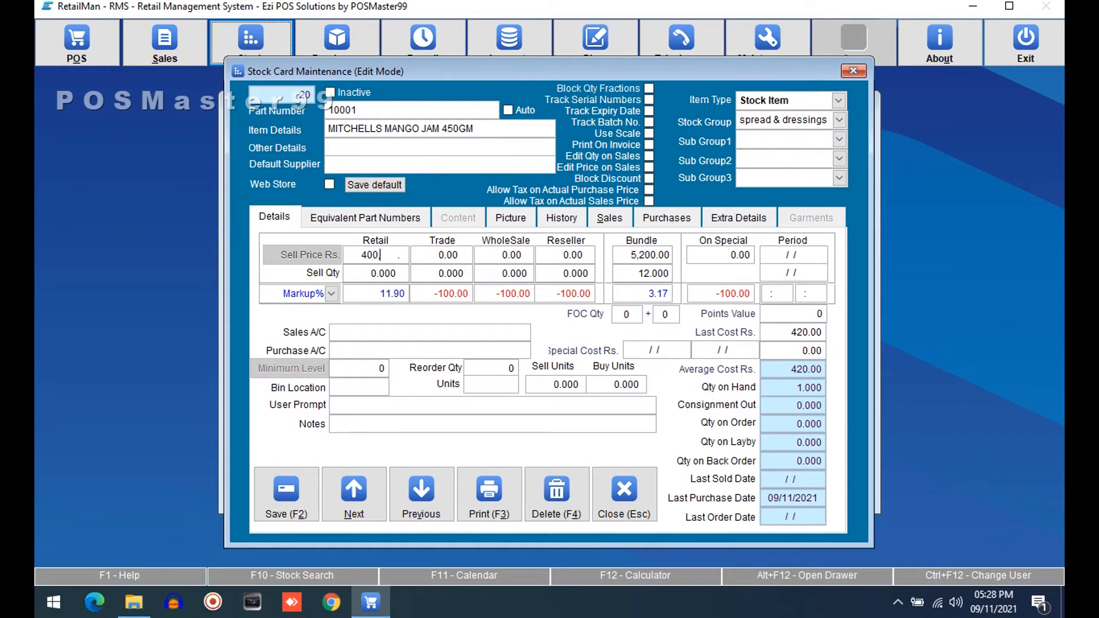
click(280, 491)
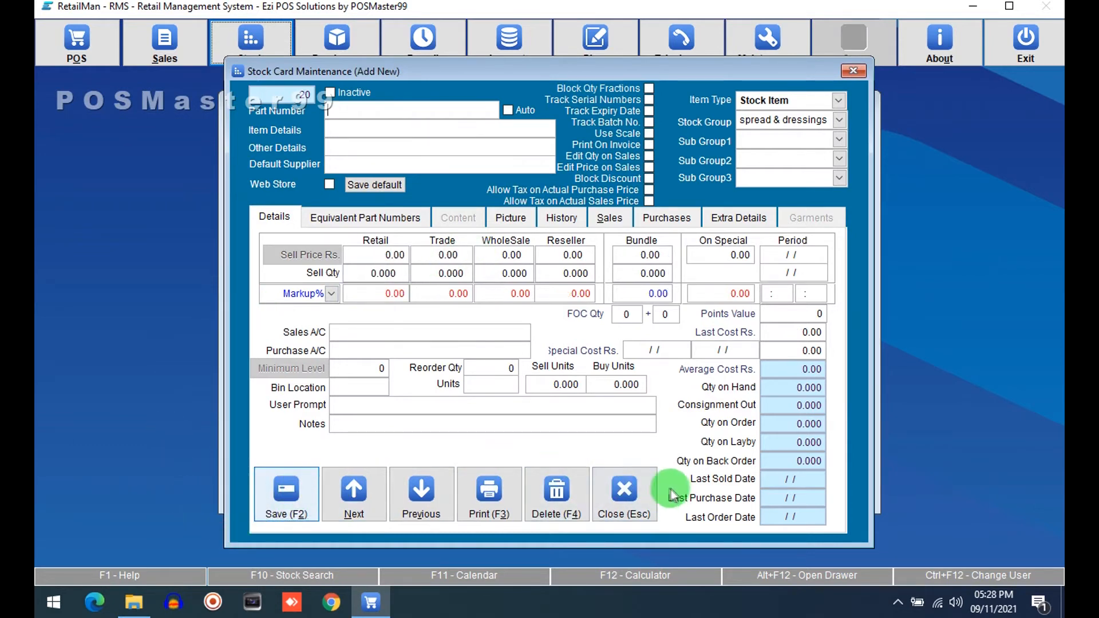
Step: Close the stock windows, recall purchase number 5 and select the mango jam's cost cell, acknowledging the retail too low warning
click(635, 488)
click(769, 487)
click(422, 433)
click(303, 409)
click(337, 41)
click(339, 162)
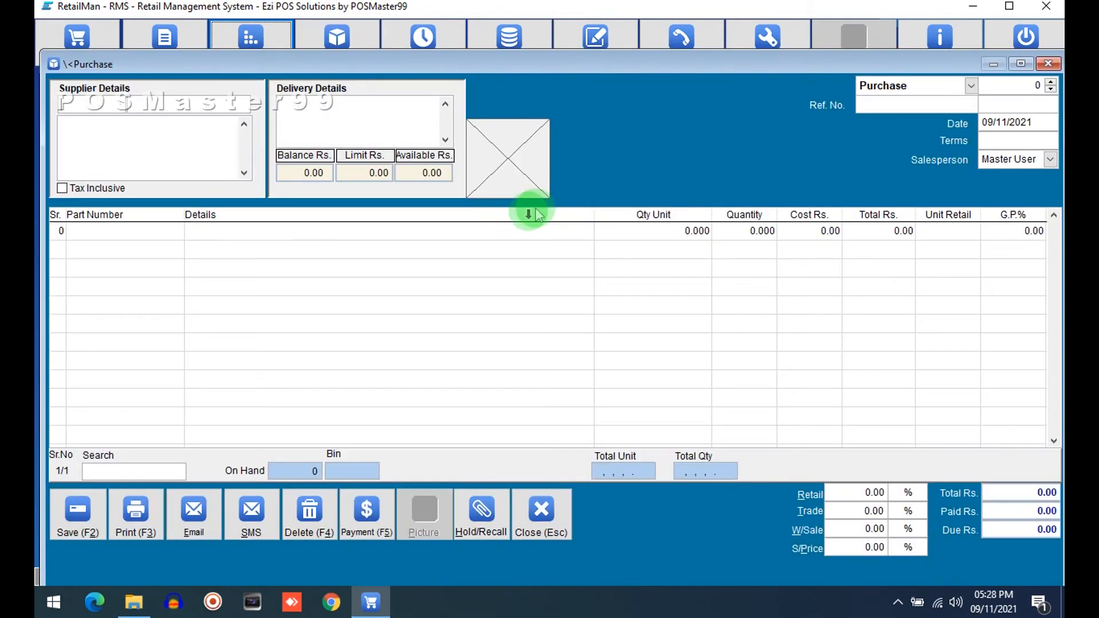
click(1049, 89)
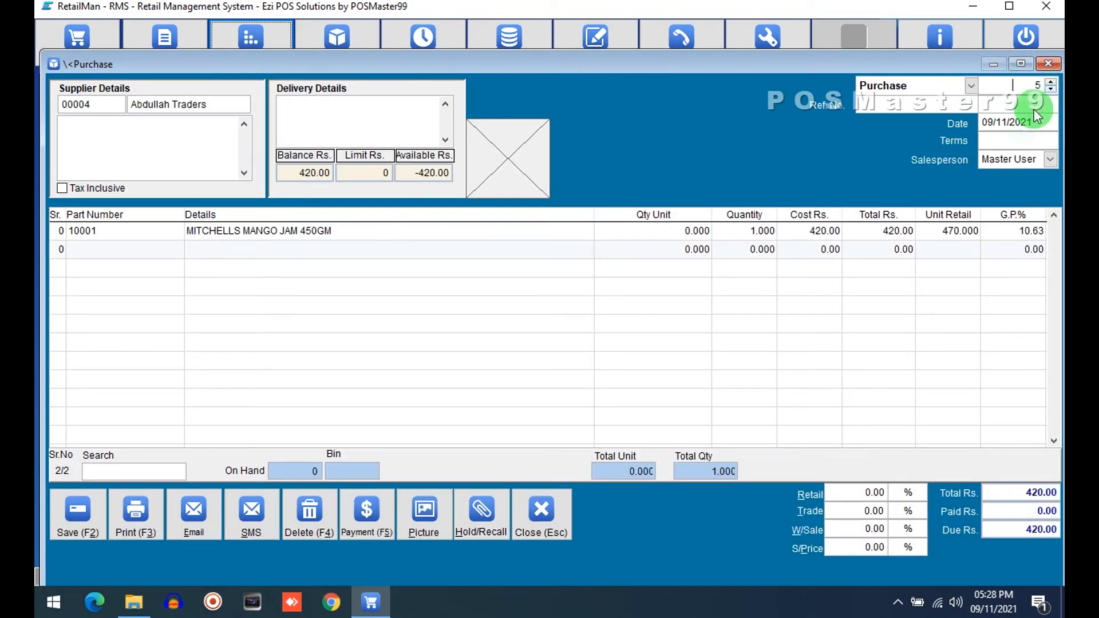
click(812, 232)
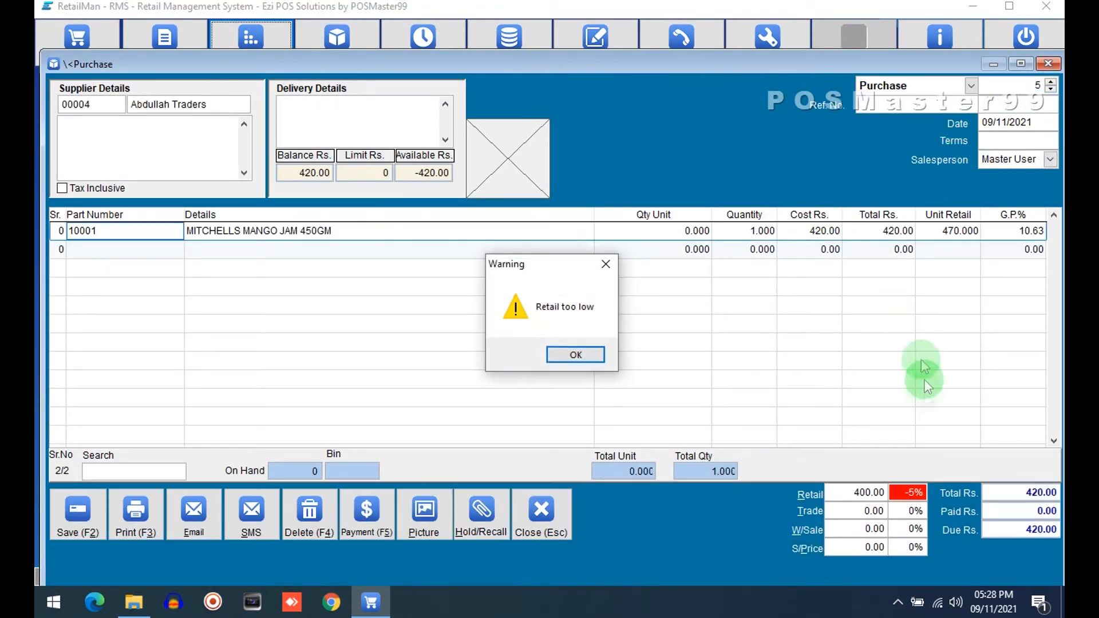
click(567, 356)
Step: Select the line's unit retail cell, acknowledge the warning, save the purchase and close the purchase window
click(939, 232)
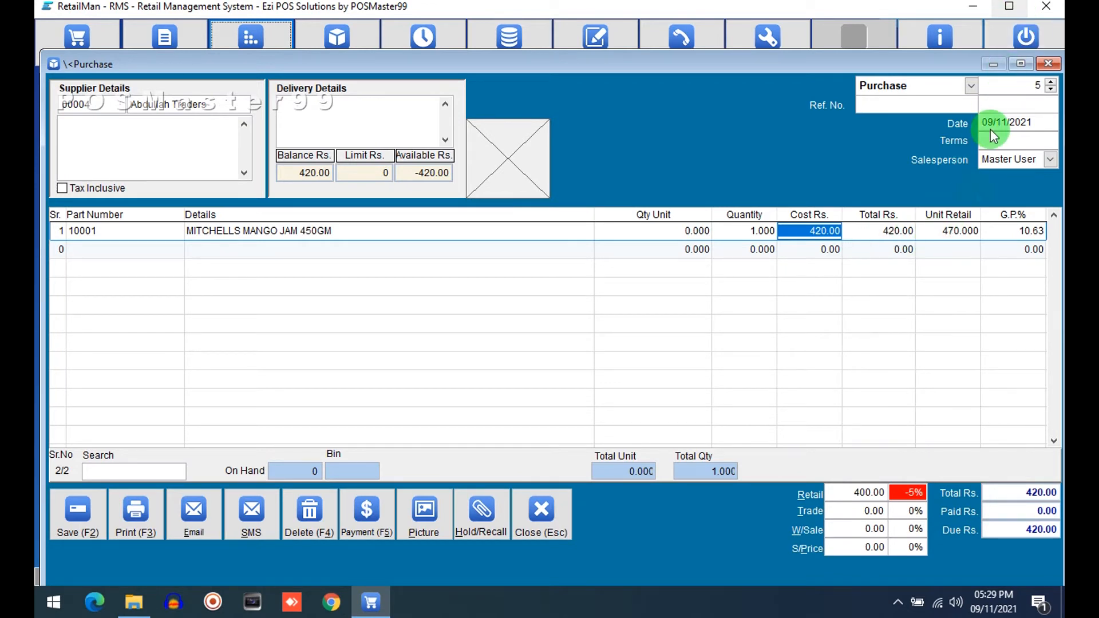
click(933, 231)
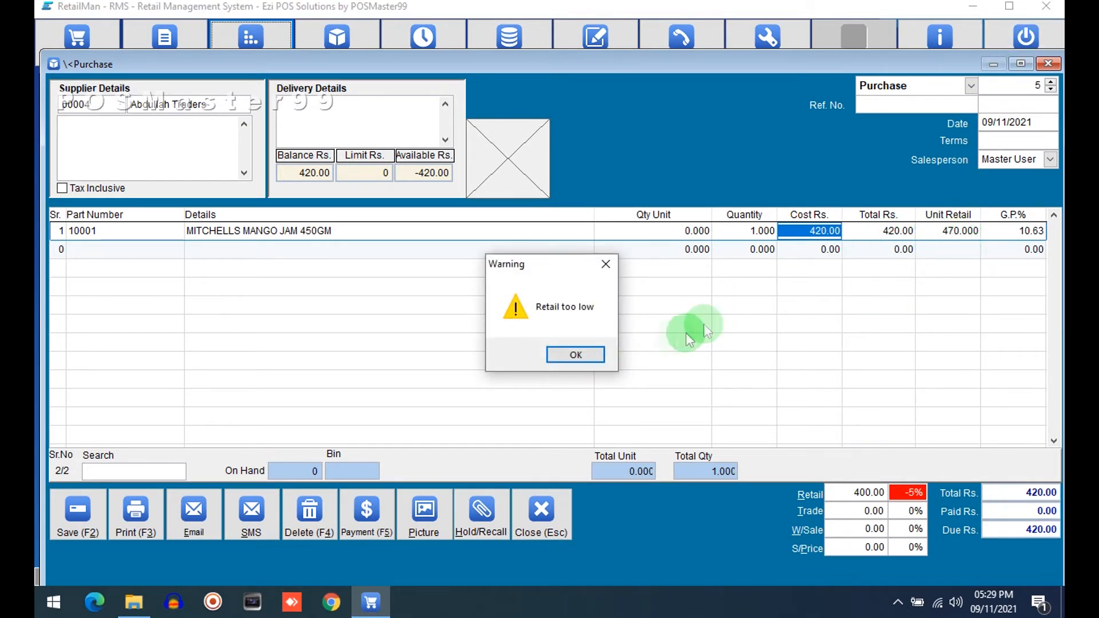
click(585, 355)
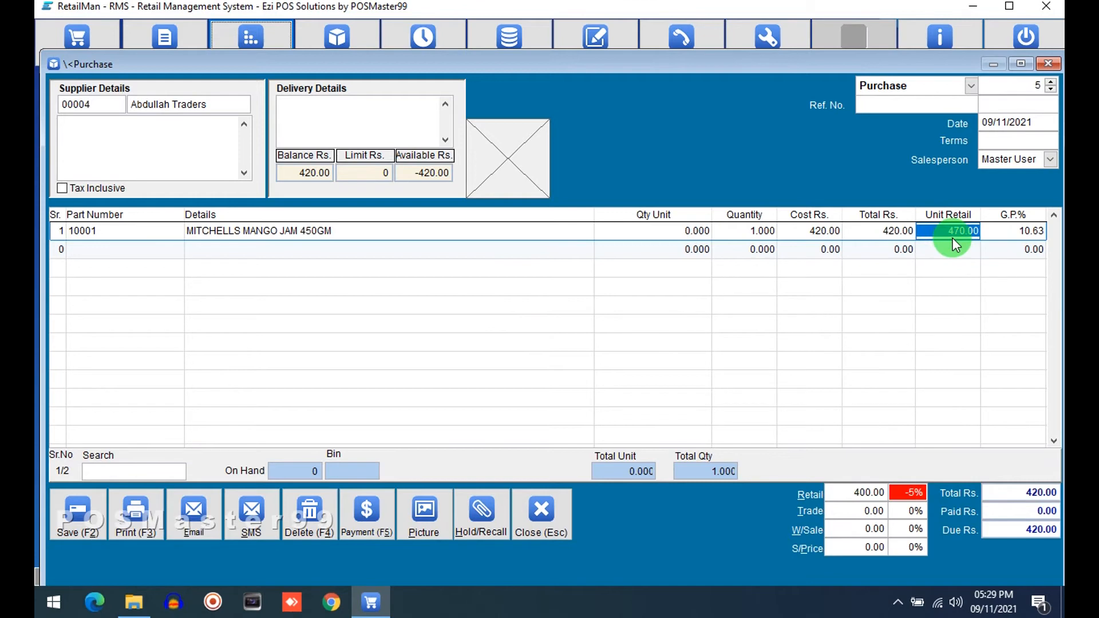
click(77, 522)
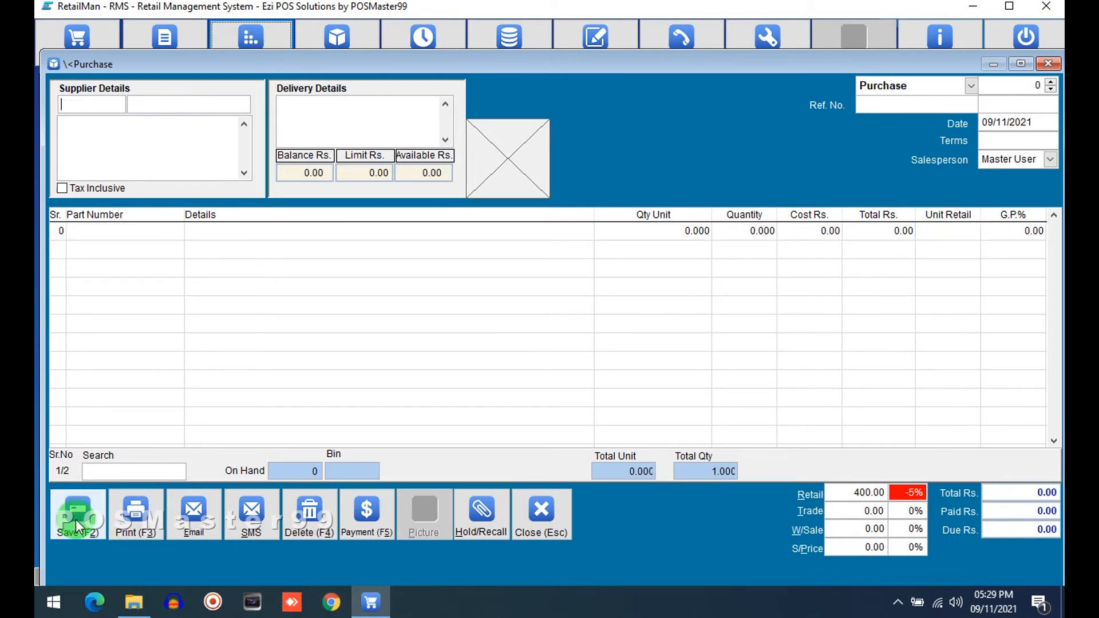
click(544, 515)
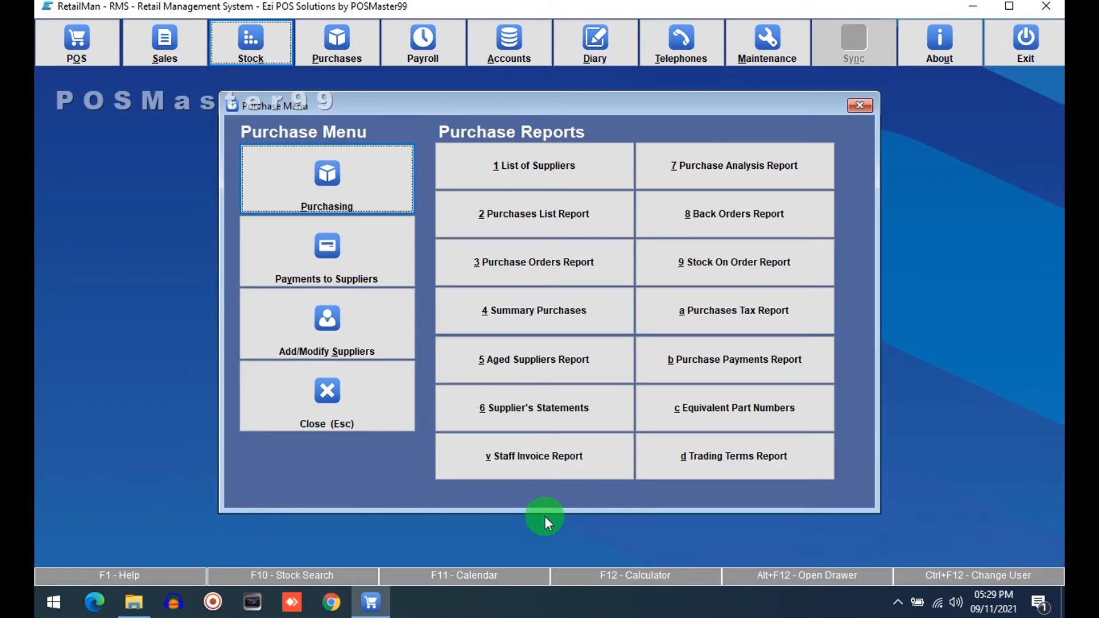
Step: Open the stock file to check the mango jam's retail price and close it
click(328, 401)
click(246, 43)
click(303, 215)
click(852, 196)
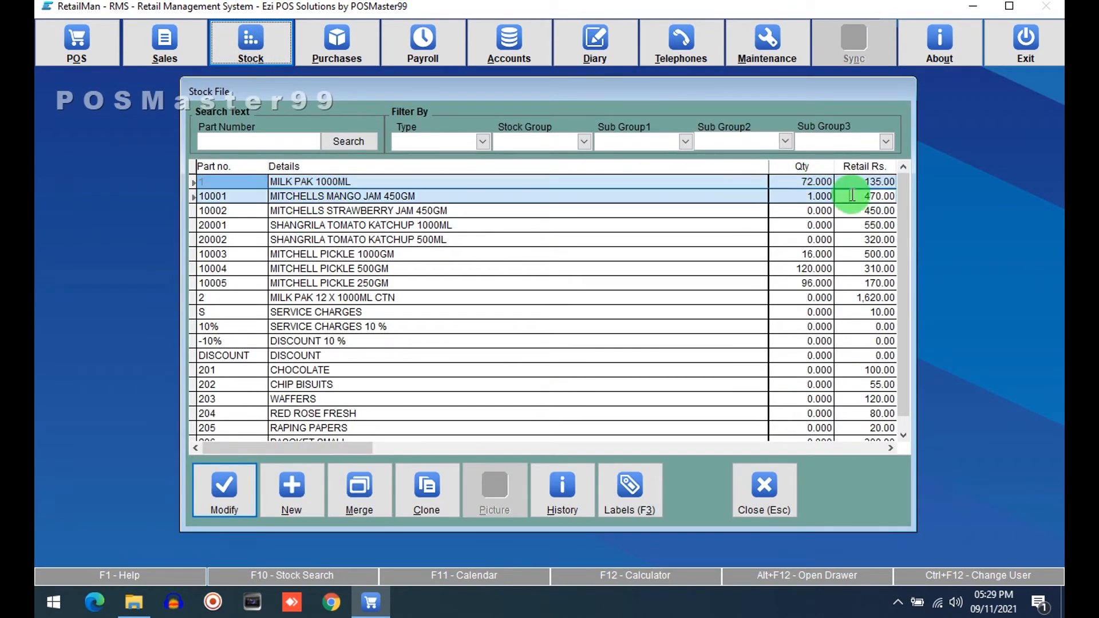
click(754, 484)
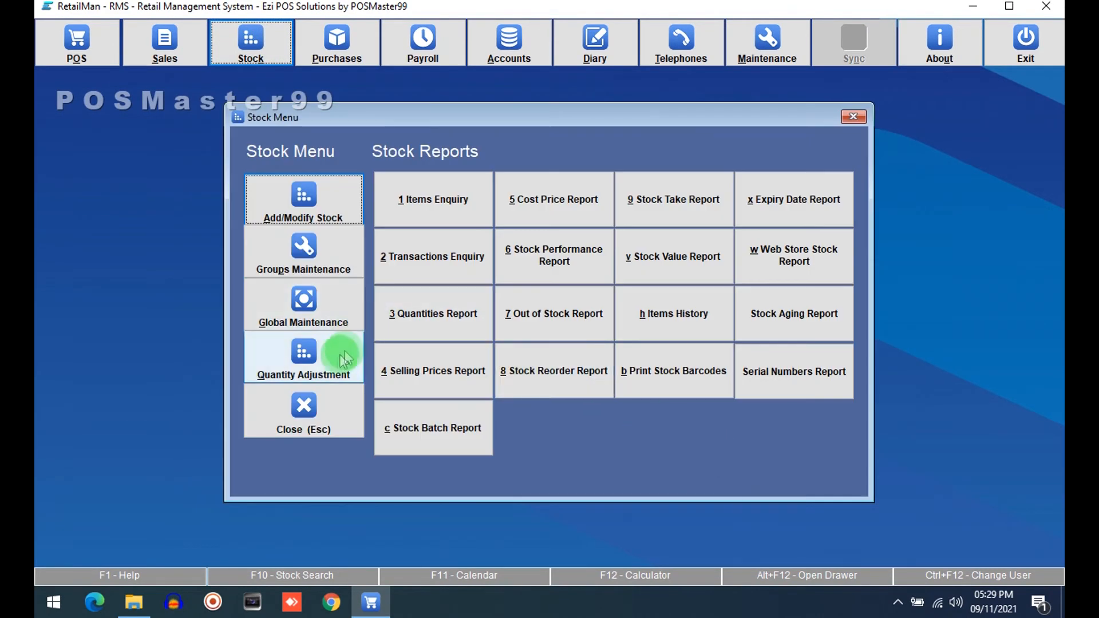
Step: Start a new purchase and add MITCHELLS MANGO JAM 450GM as its first line from the stock search
click(328, 390)
click(331, 38)
click(325, 195)
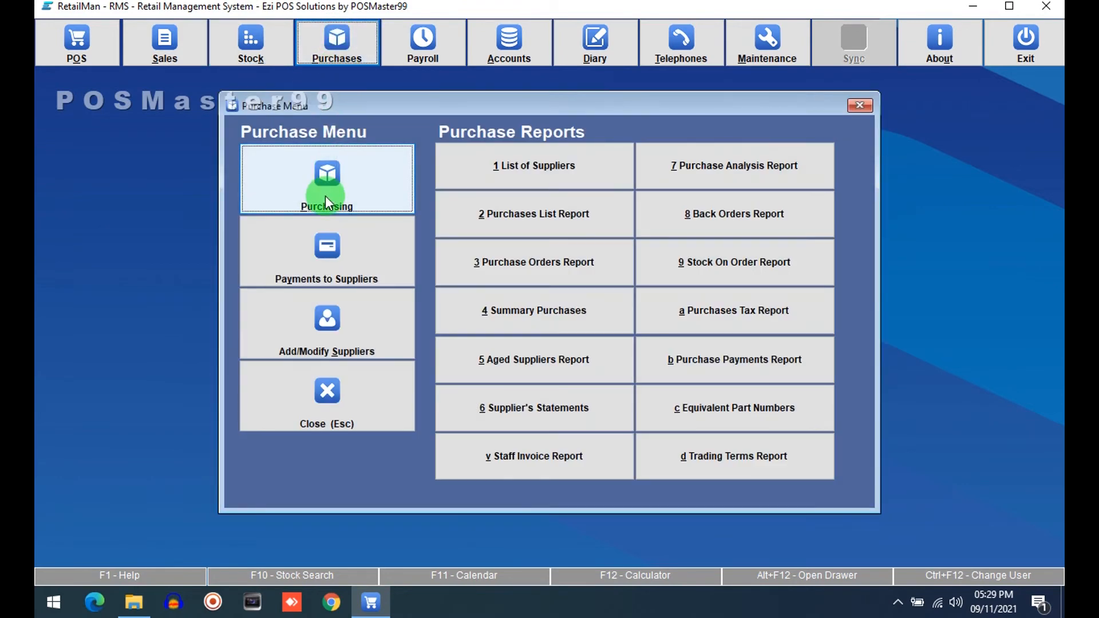
click(149, 233)
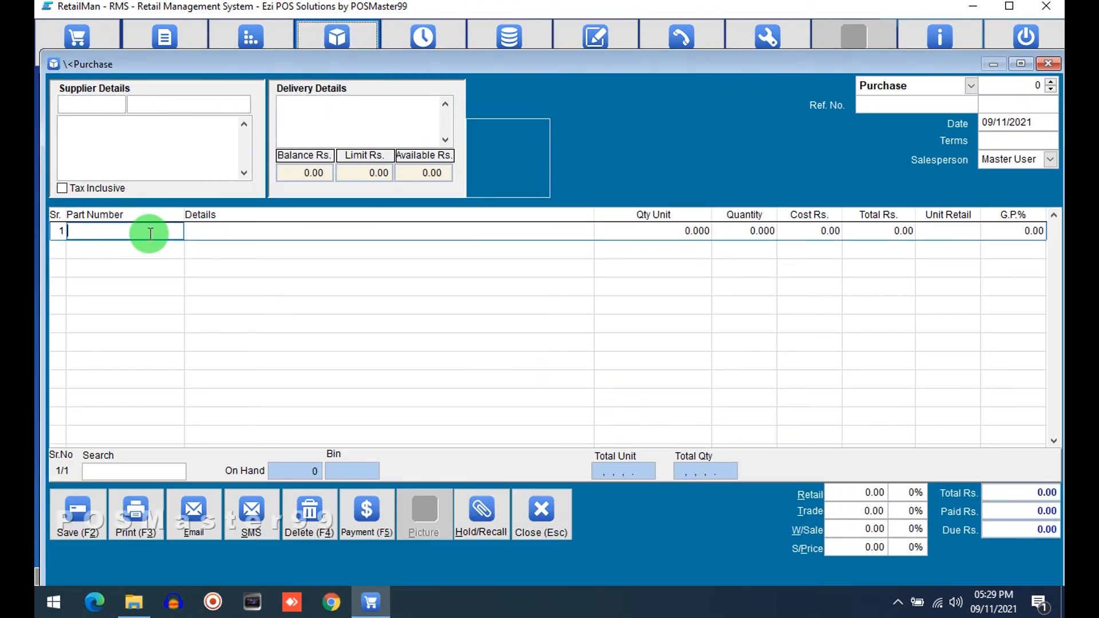
key(Return)
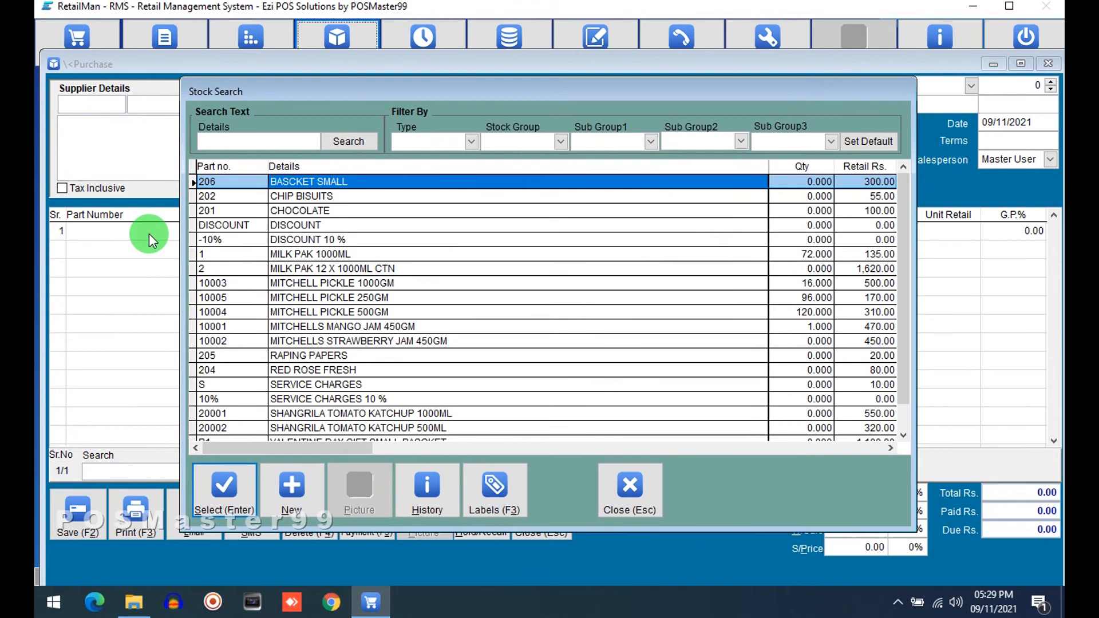
key(Down)
key(Down)
key(Down)
key(Down)
key(Down)
key(Down)
key(Down)
key(Down)
key(Down)
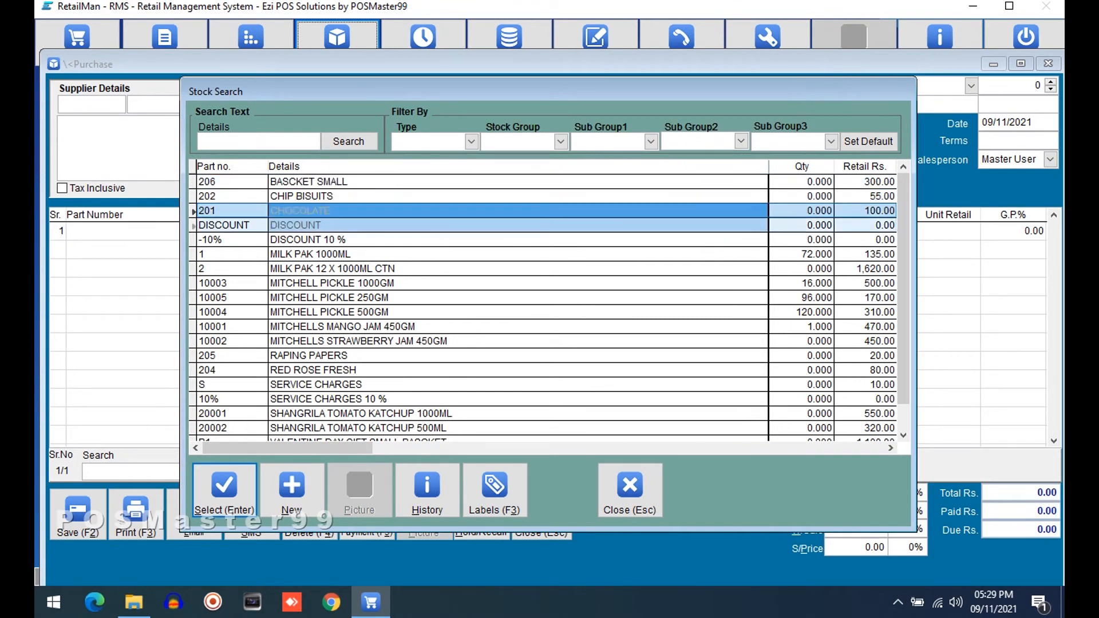
key(Down)
key(Return)
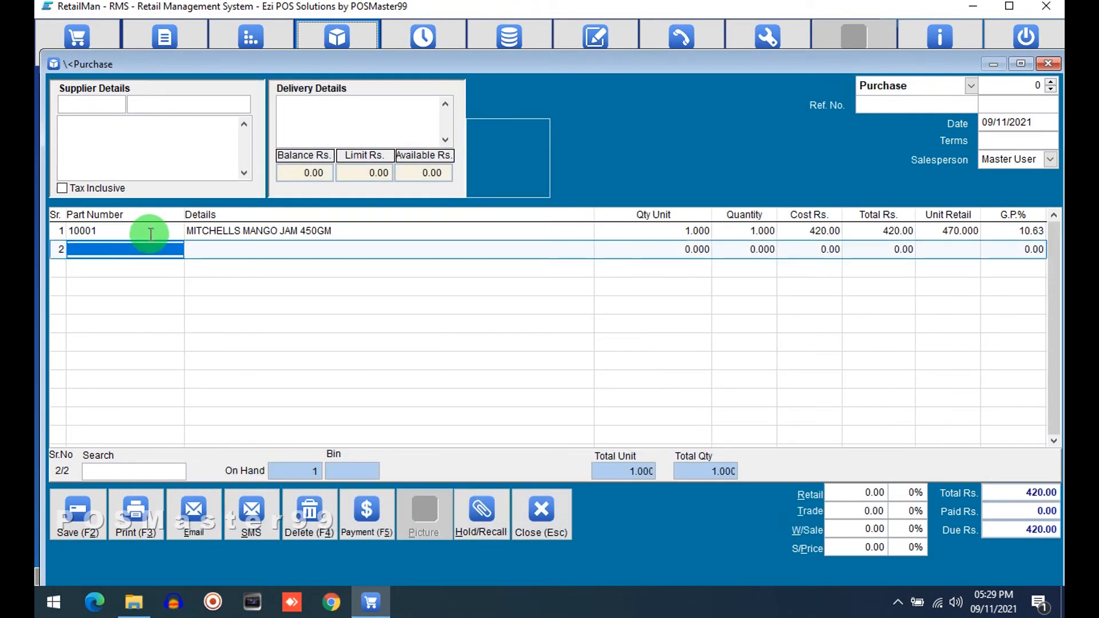
Step: Inspect the mango jam line's cost and unit retail cells and the retail price field, and move to purchase number 6
click(801, 226)
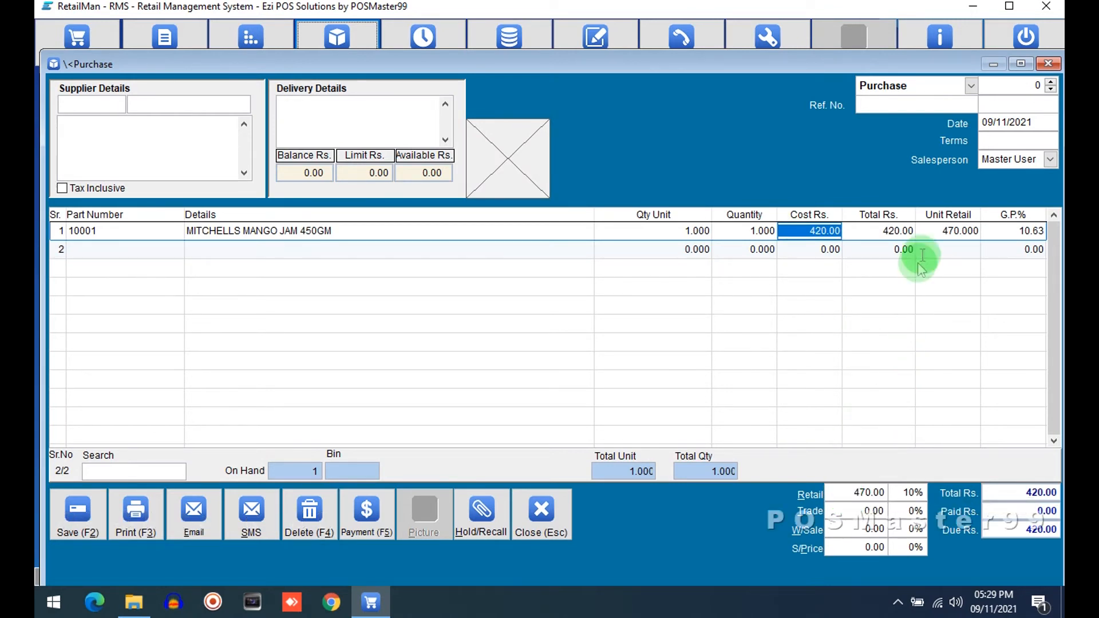
click(936, 229)
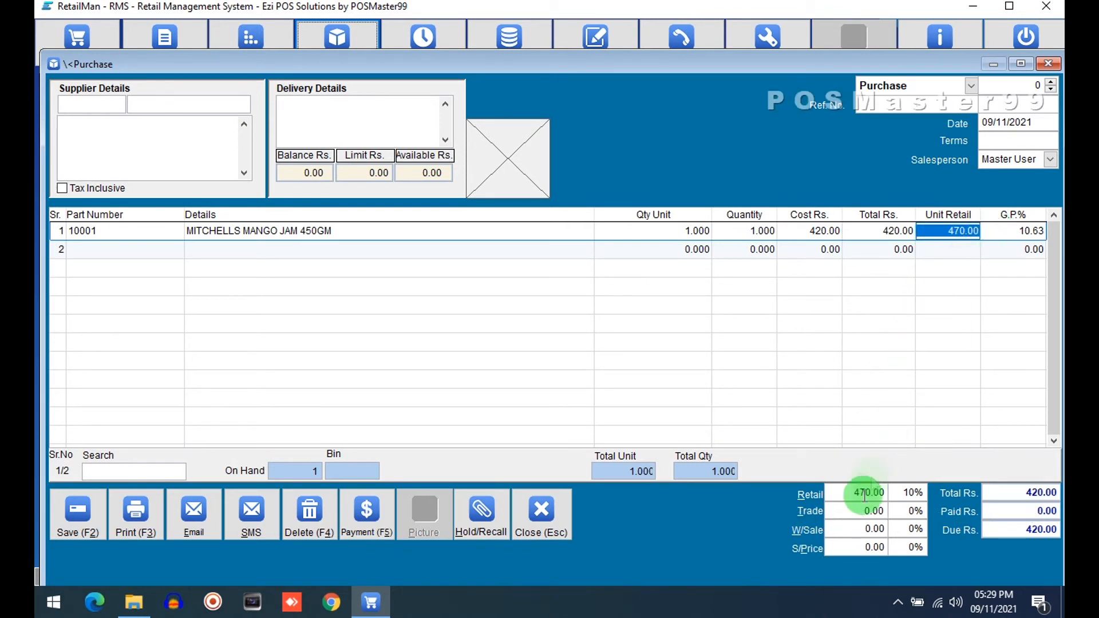
click(847, 492)
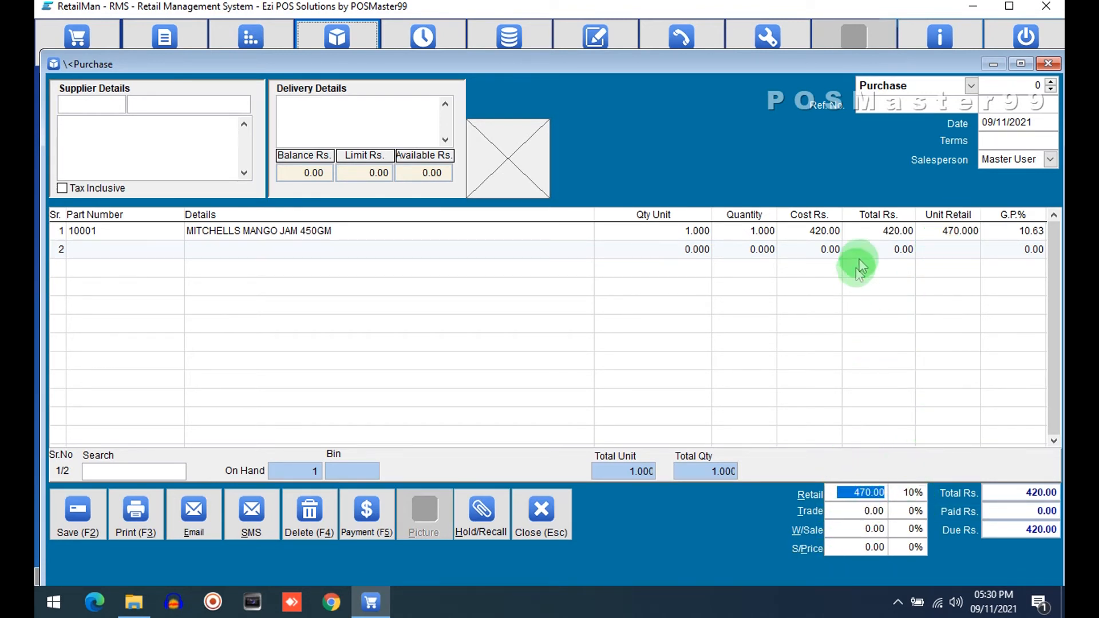
key(Tab)
key(Tab)
key(Tab)
click(931, 231)
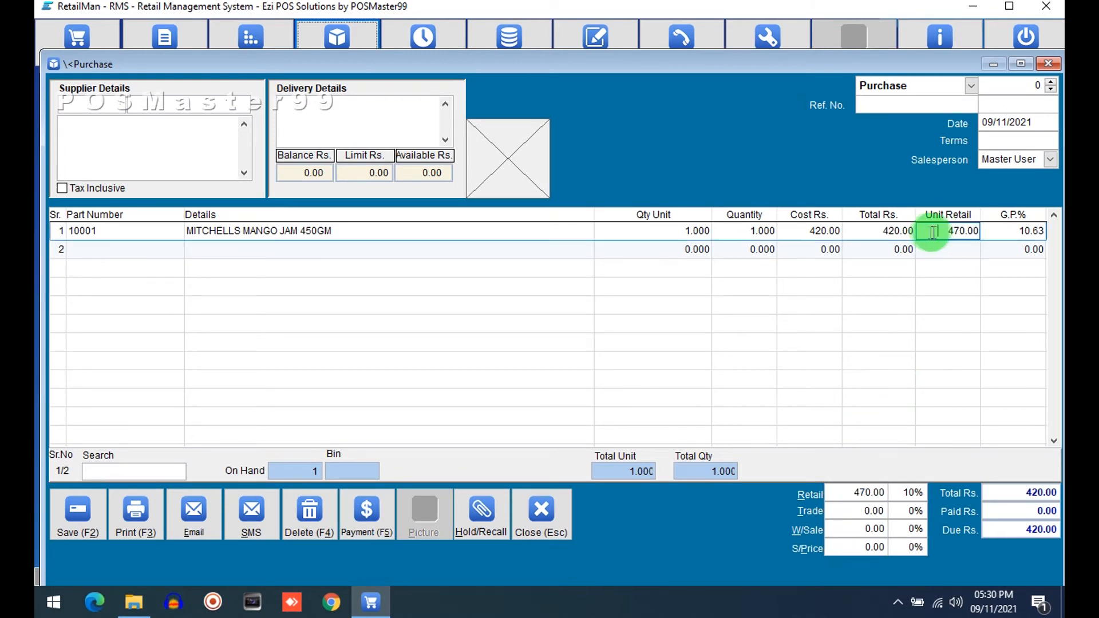
click(845, 492)
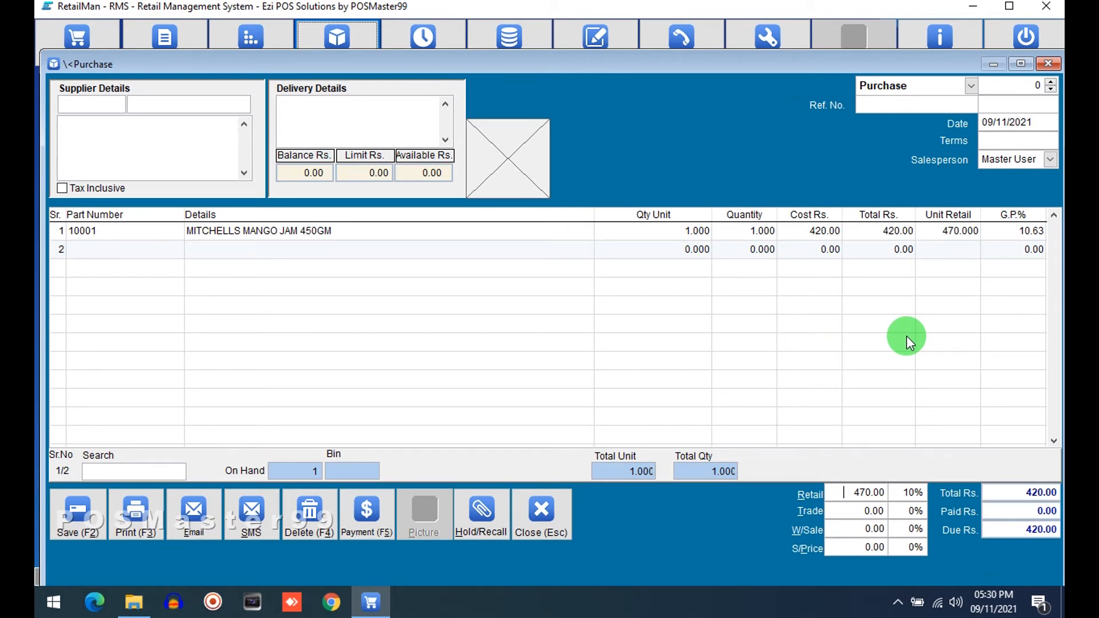
click(1050, 85)
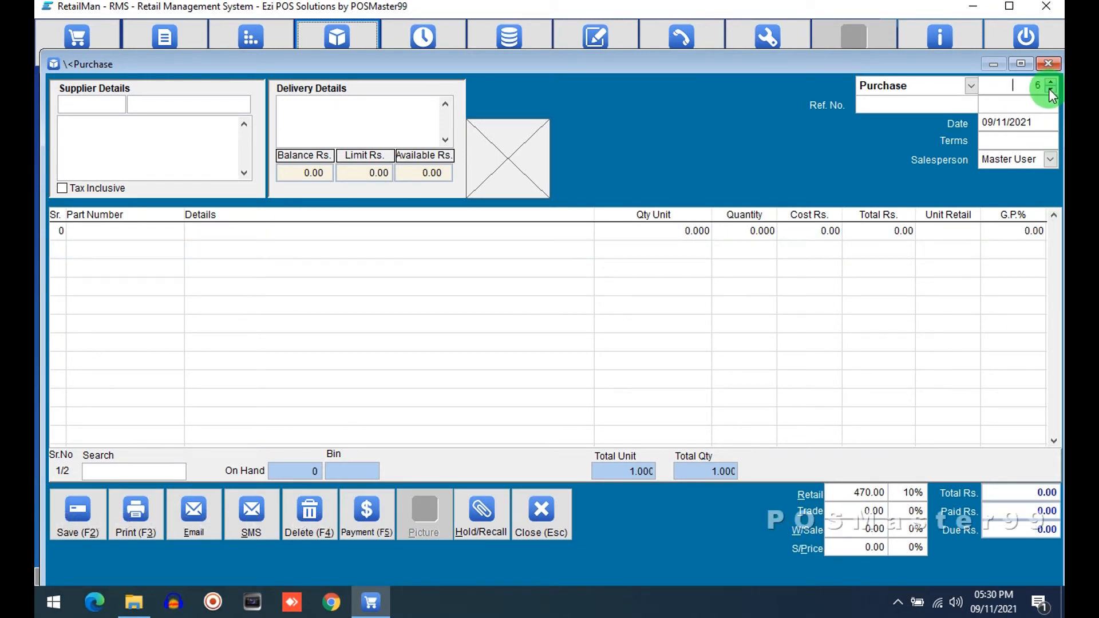
Step: Step through the saved purchase numbers to review earlier purchases, then close the purchase window
click(1050, 90)
click(1051, 89)
click(1051, 90)
click(1050, 91)
click(1049, 90)
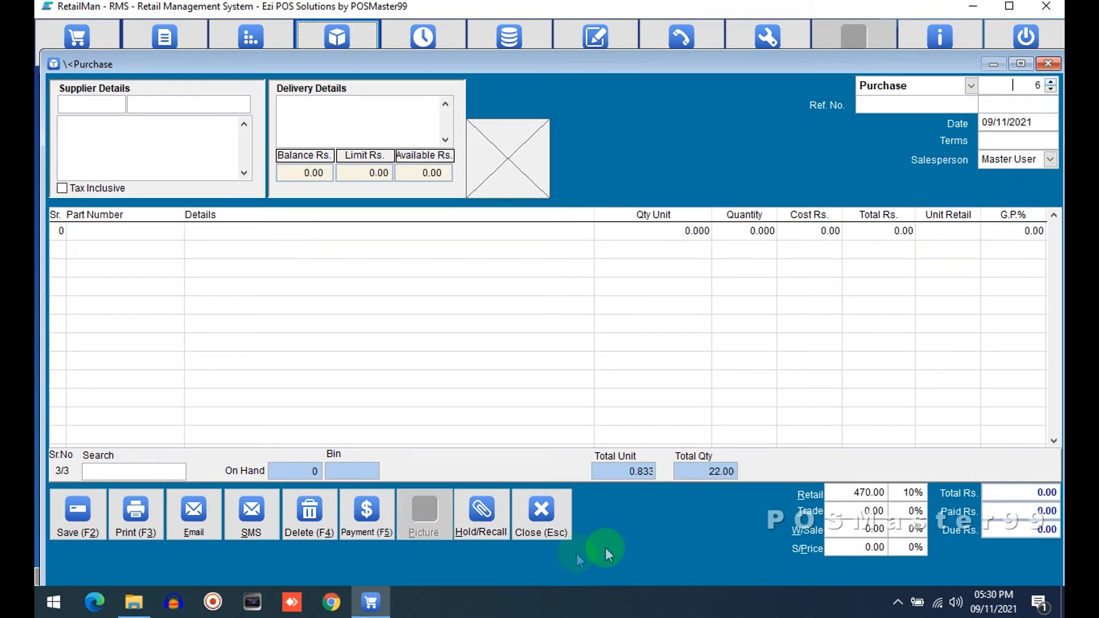
click(567, 523)
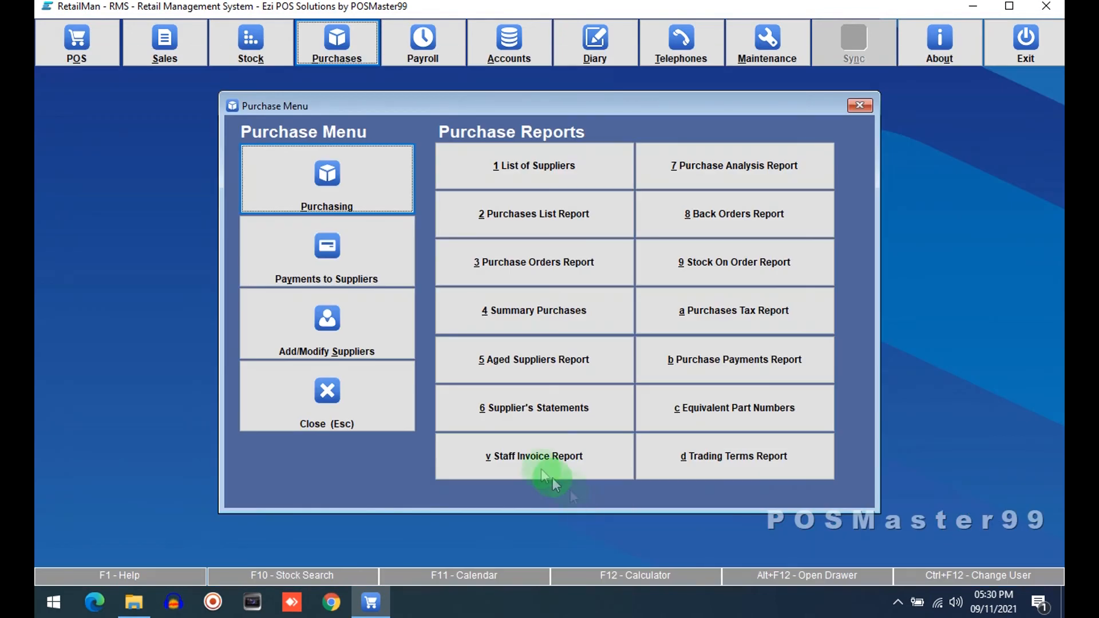
Step: Start a new purchase and select Milk Pak Supplier as its supplier from a search for milk
click(358, 176)
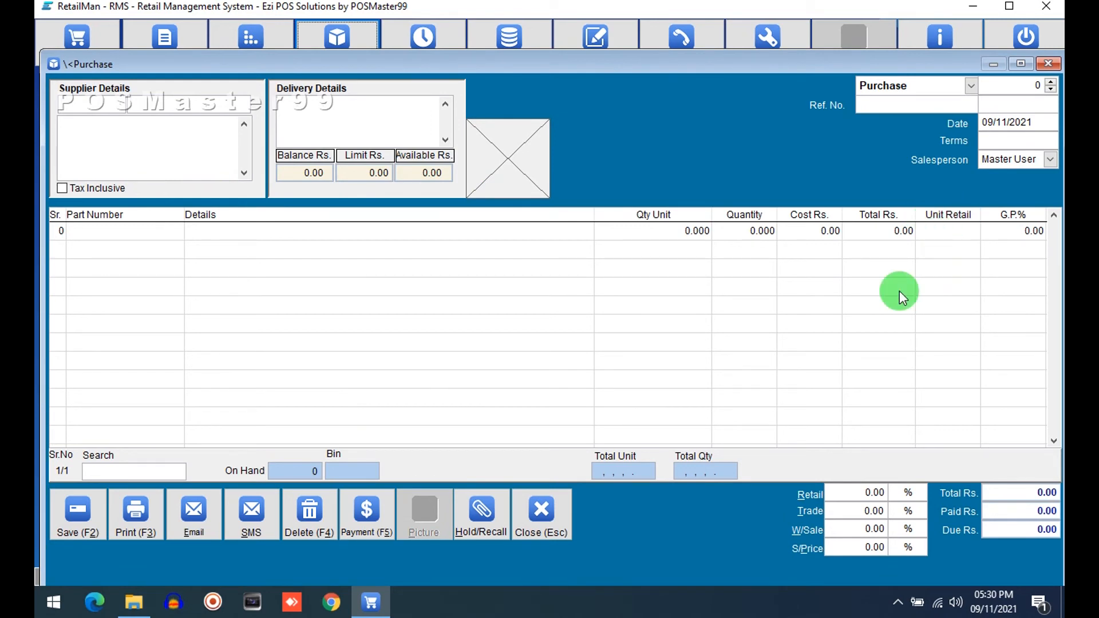
text(milk)
key(Return)
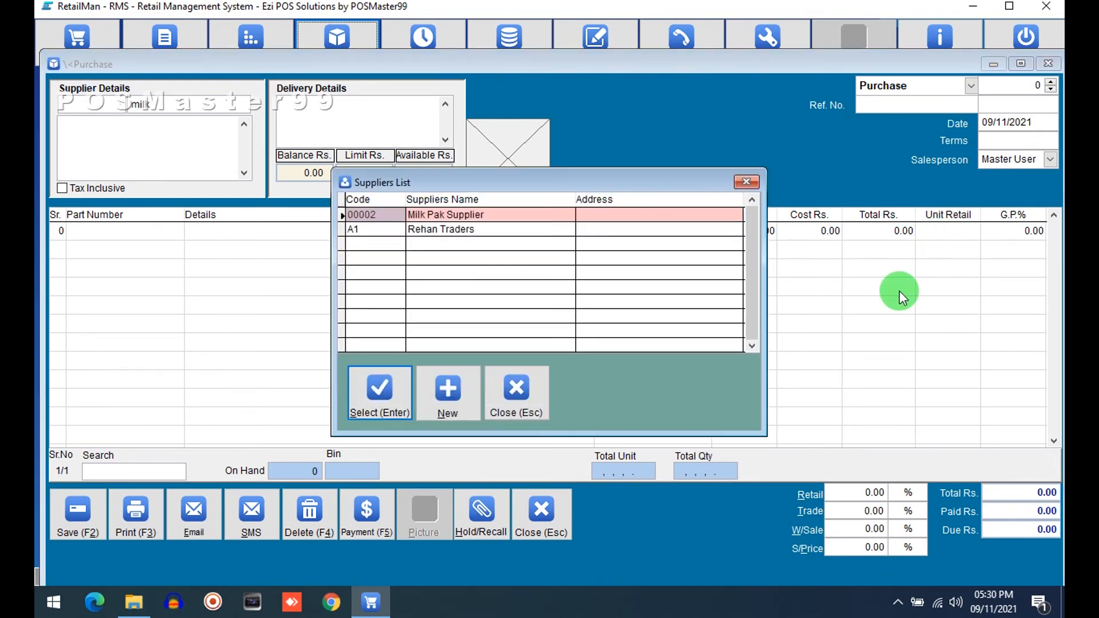
key(Return)
key(Return)
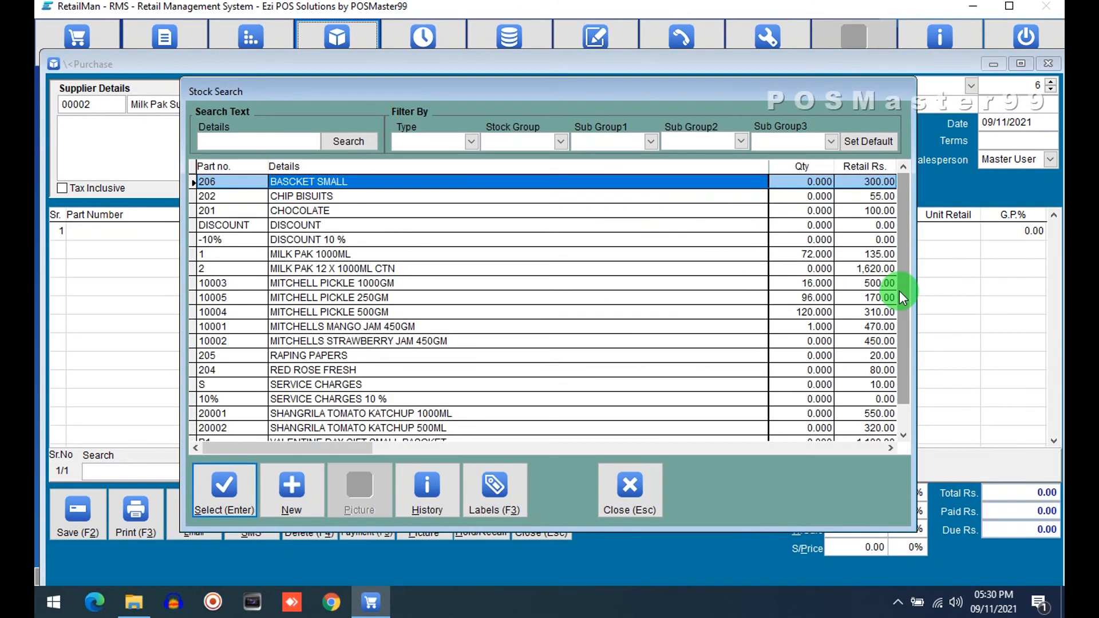
Step: Add MITCHELL PICKLE 1000GM as the purchase's first line from the stock search
key(Down)
key(Down)
key(Down)
key(Down)
key(Down)
key(Down)
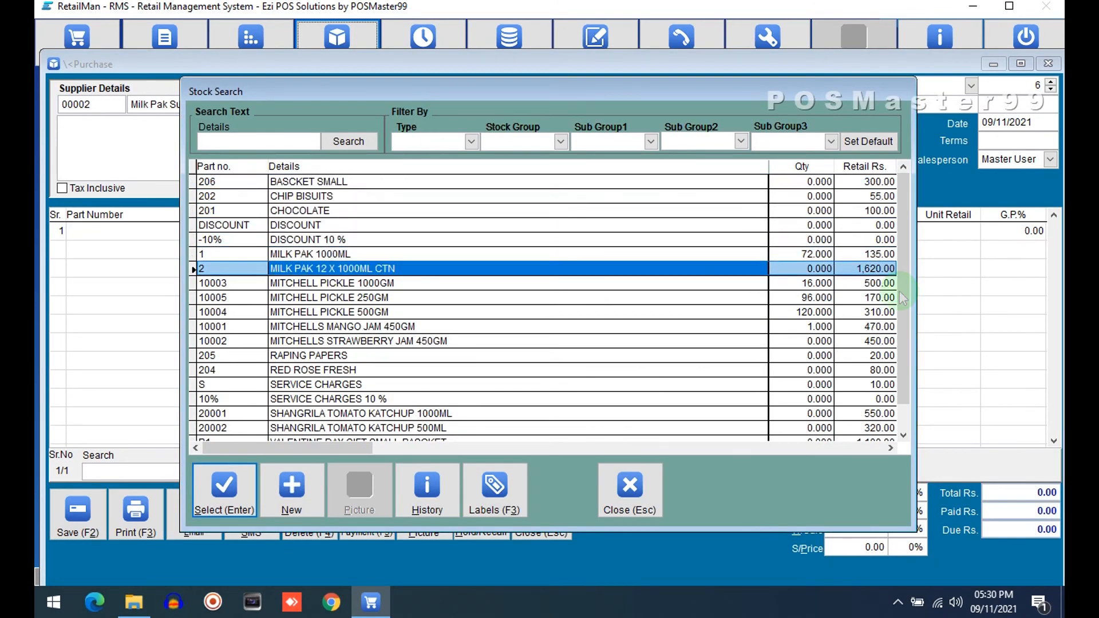
key(Down)
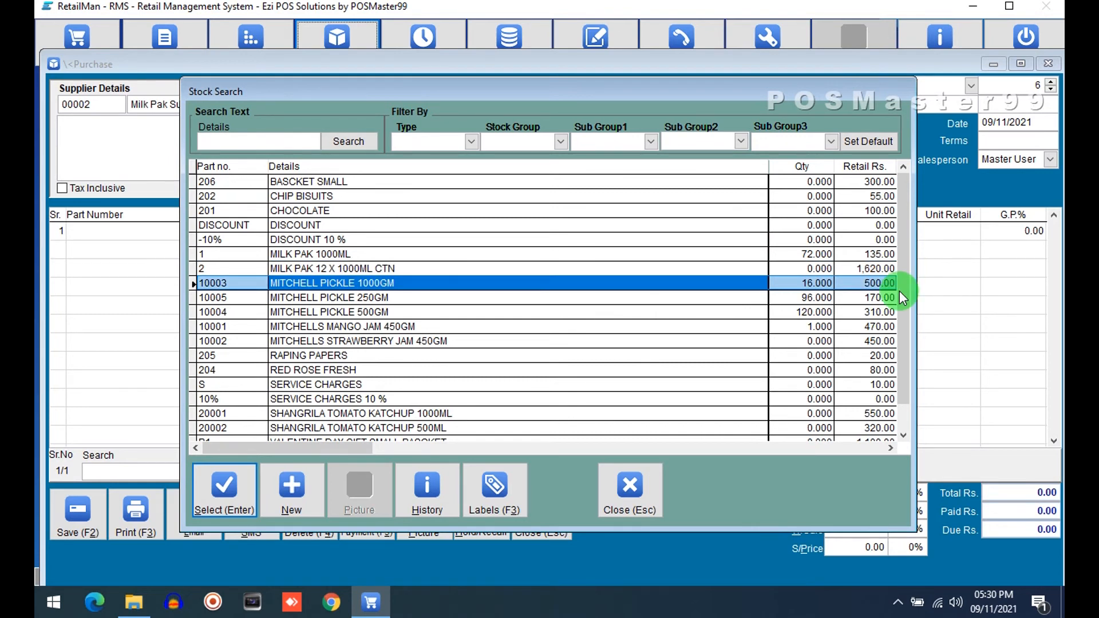
key(Return)
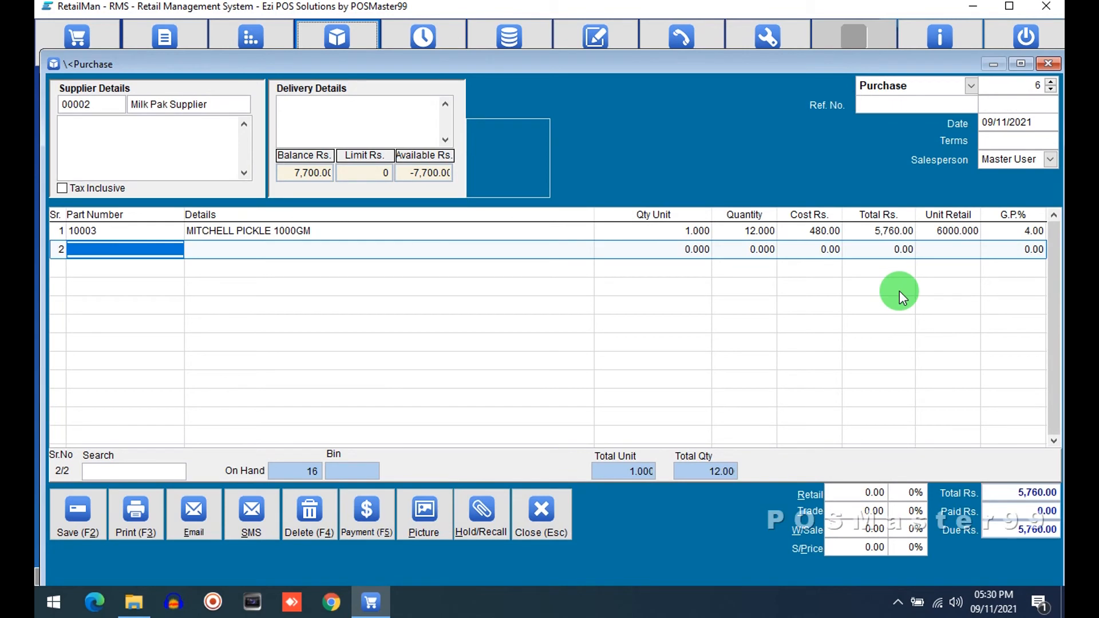
Step: Inspect the pickle line's quantity and unit cells and the retail price field below the grid
key(Up)
key(Tab)
key(Tab)
key(Tab)
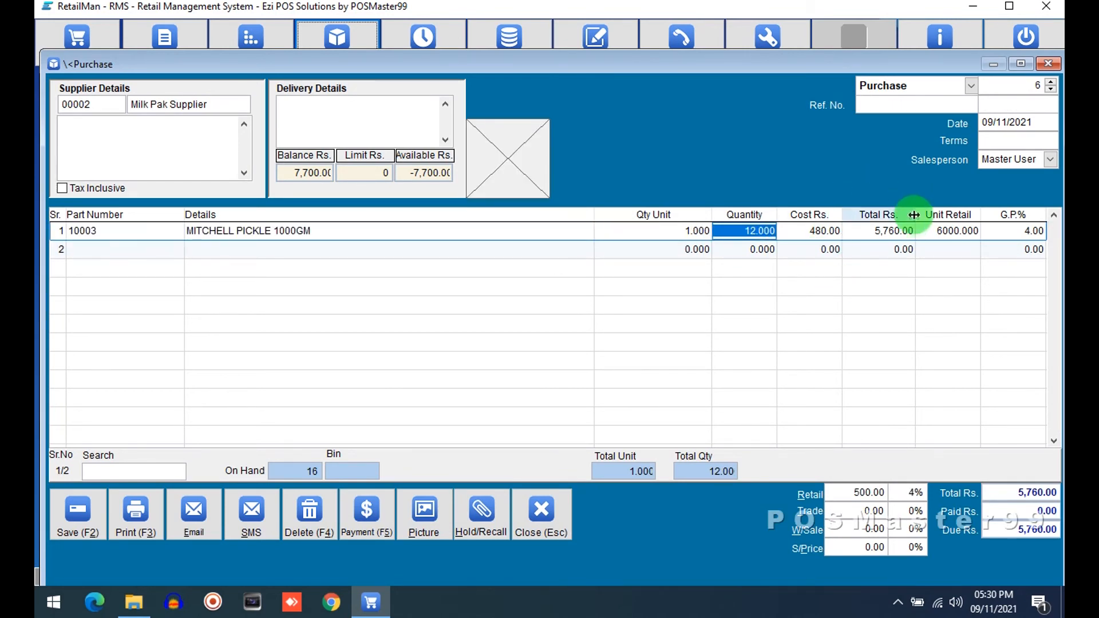
click(654, 227)
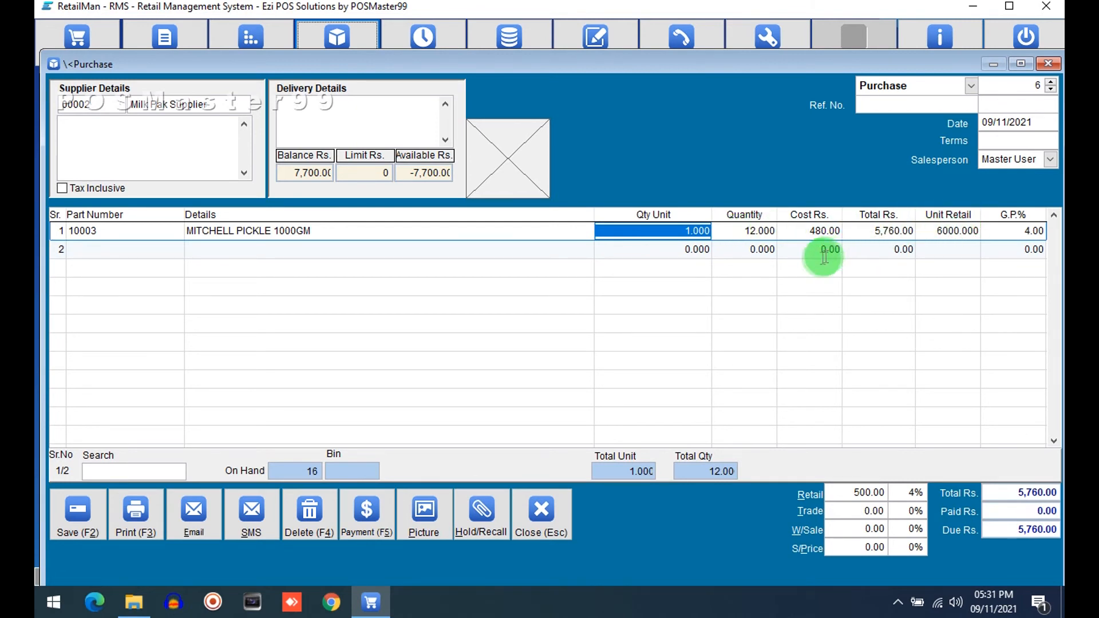
click(843, 490)
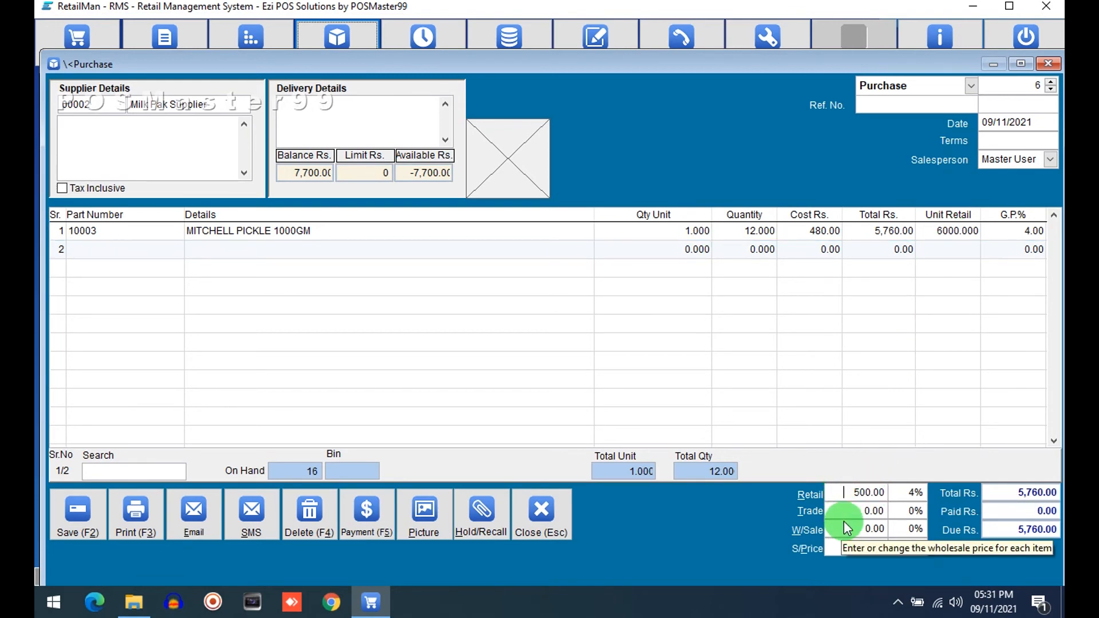
Step: Multiply the 500 retail price by 12 in Calculator, then return and save the pickle purchase
key(super+r)
text(calc)
key(Return)
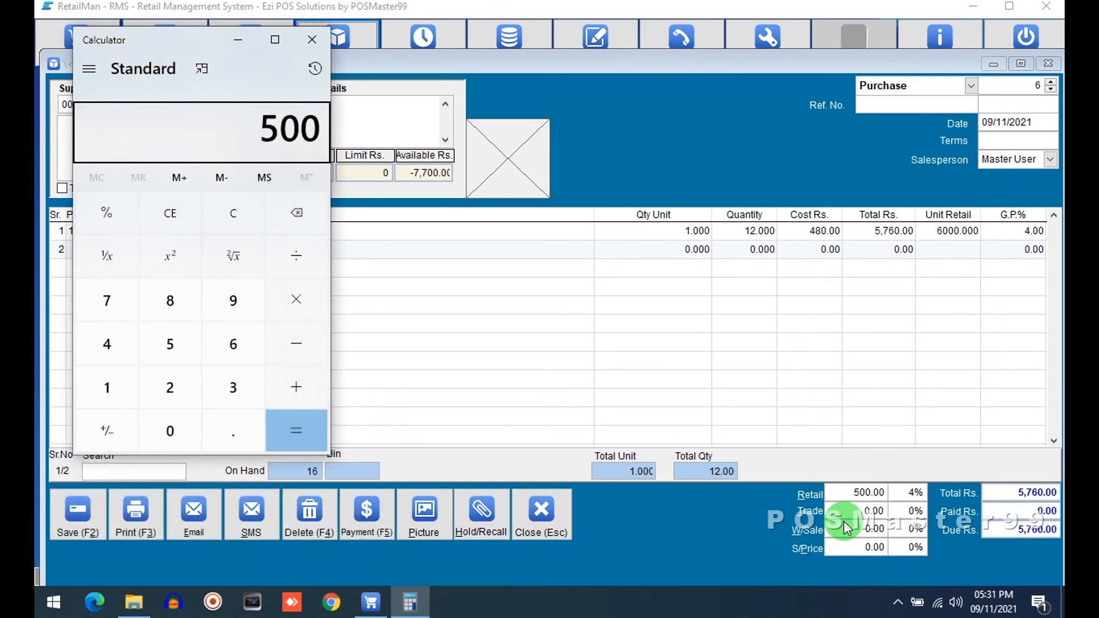
text(12)
key(Return)
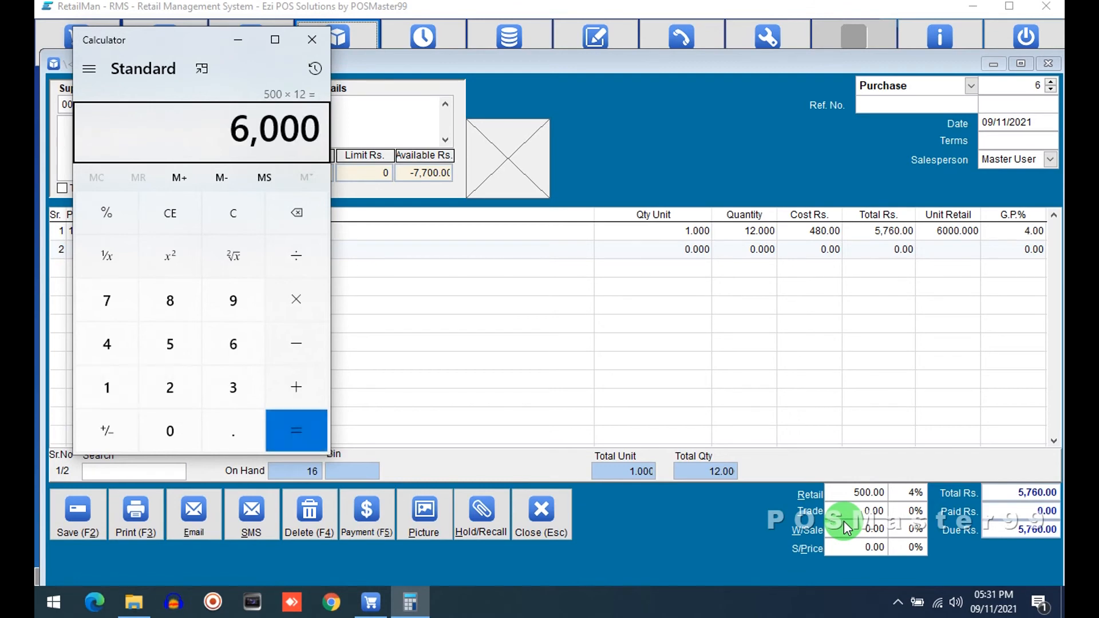
click(846, 526)
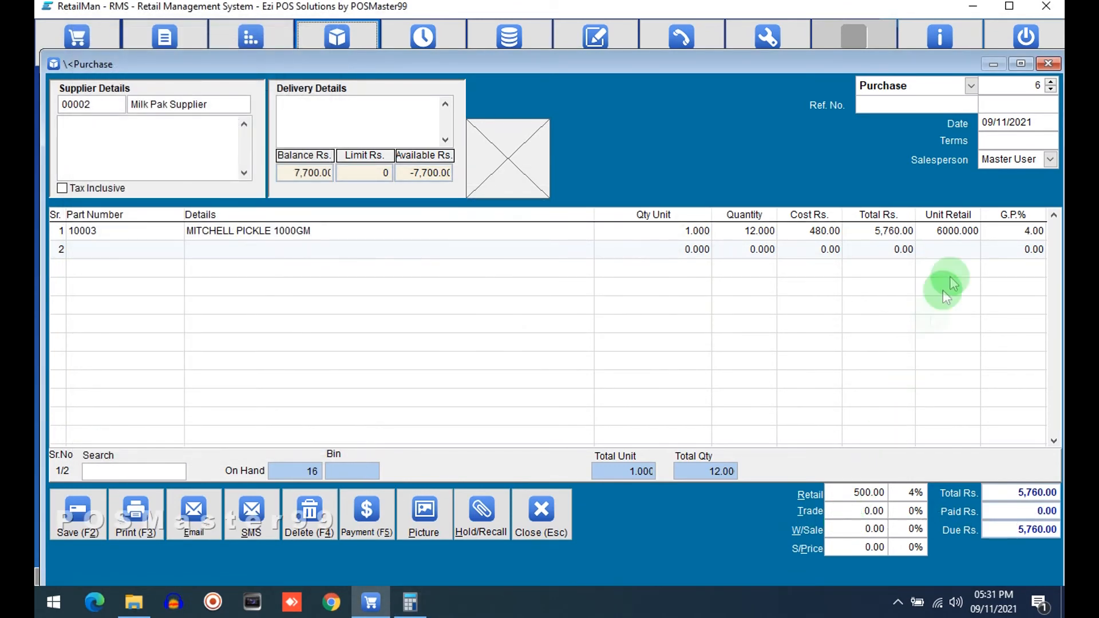
click(73, 518)
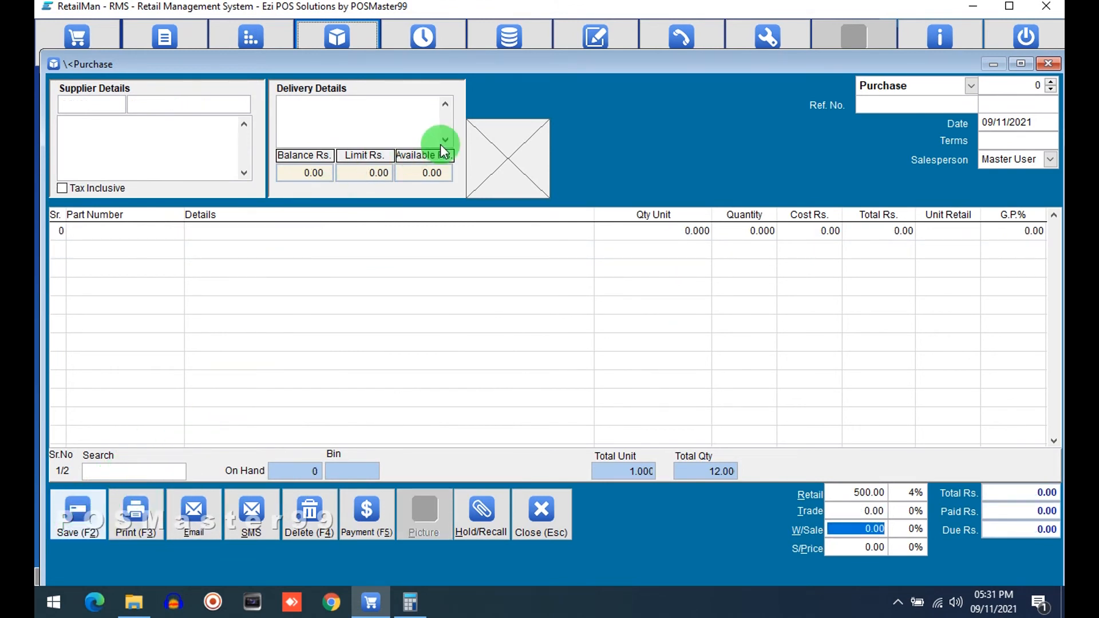
Step: Choose Abdullah Traders as the supplier for the next purchase and move to the first line
click(147, 107)
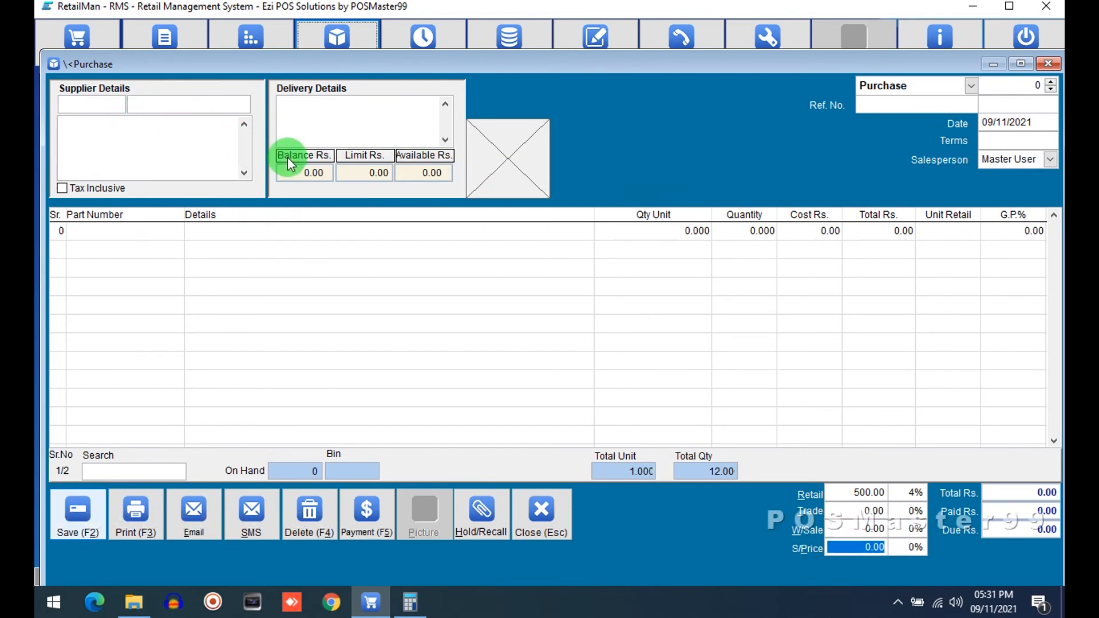
click(147, 104)
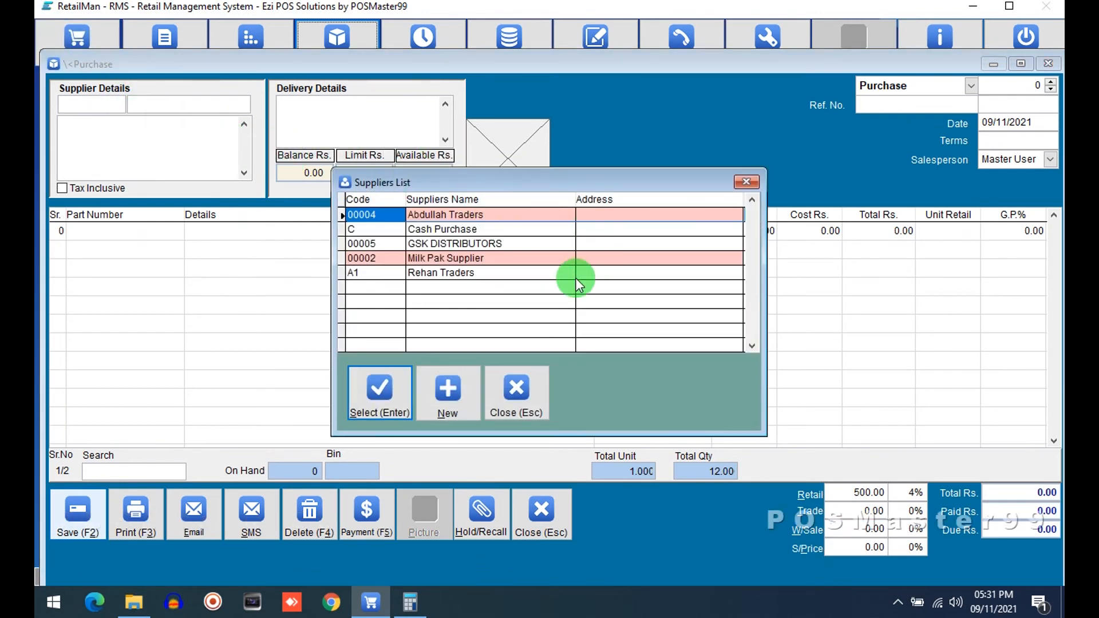
click(397, 408)
click(105, 231)
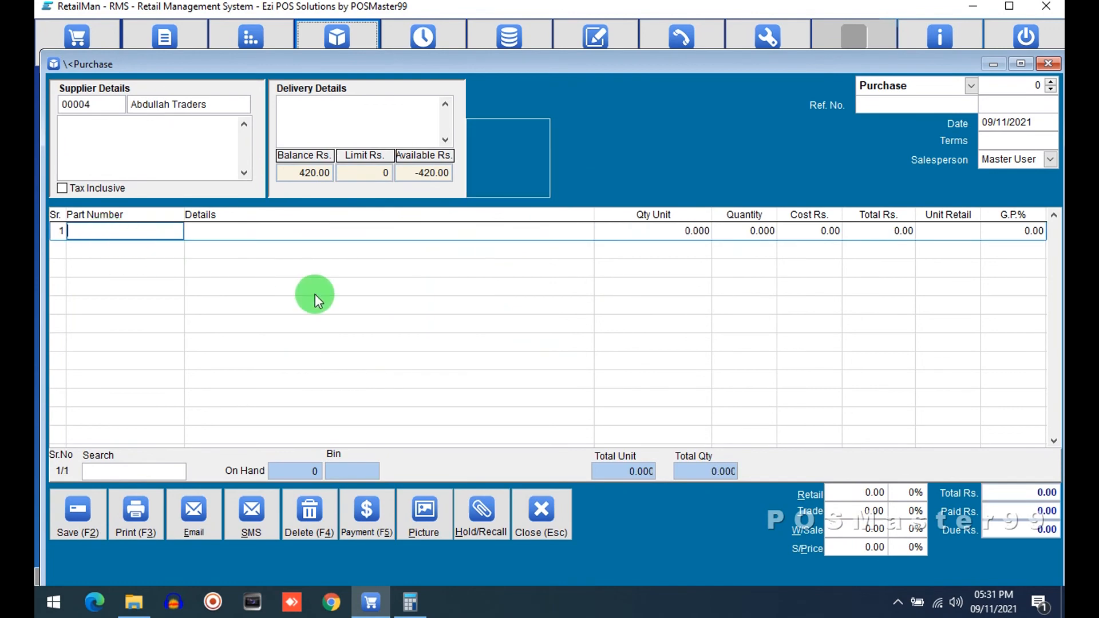
Step: Add MITCHELL PICKLE 1000GM as the line from the stock search
key(Return)
key(Down)
key(Down)
key(Down)
key(Down)
key(Down)
key(Down)
key(Down)
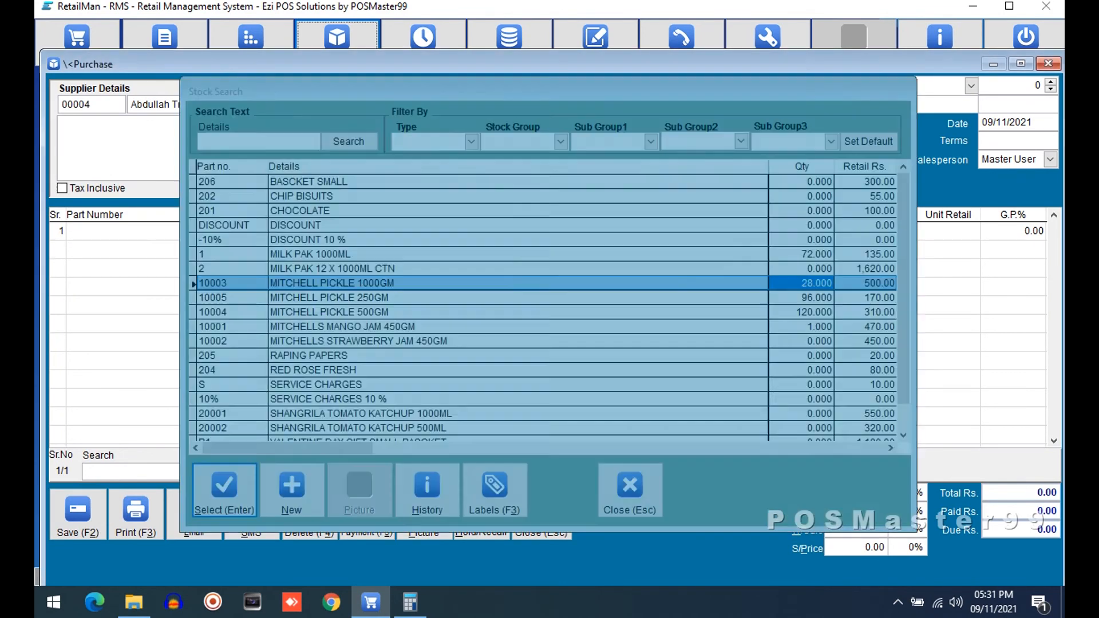
key(Return)
Step: Set the pickle line's total to 5,800
key(Up)
key(Right)
key(Right)
key(Right)
key(Right)
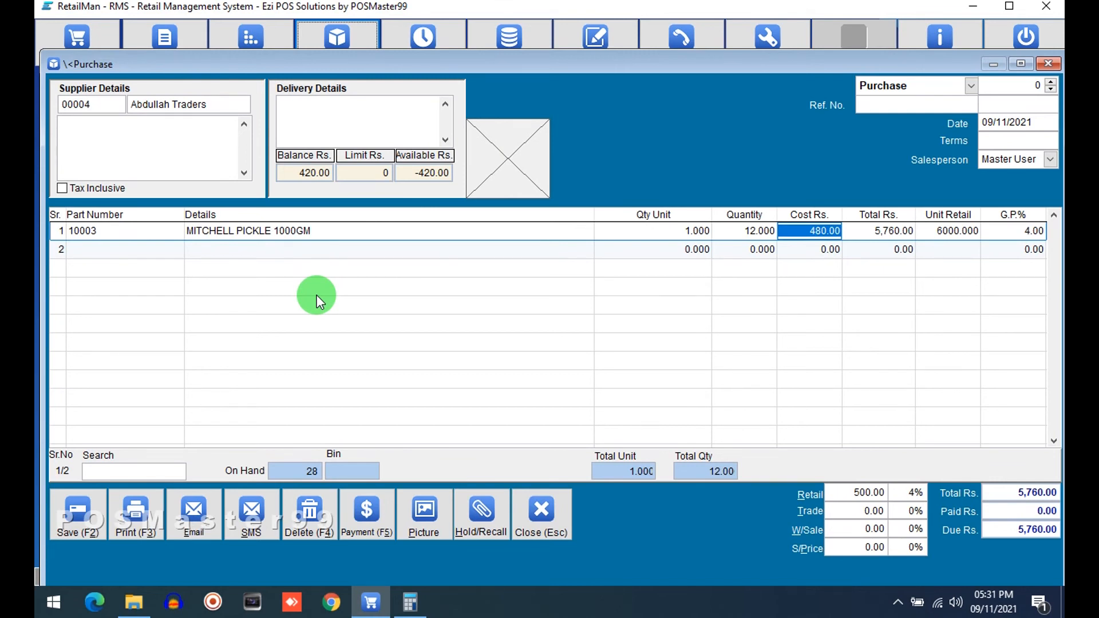
key(Right)
text(5)
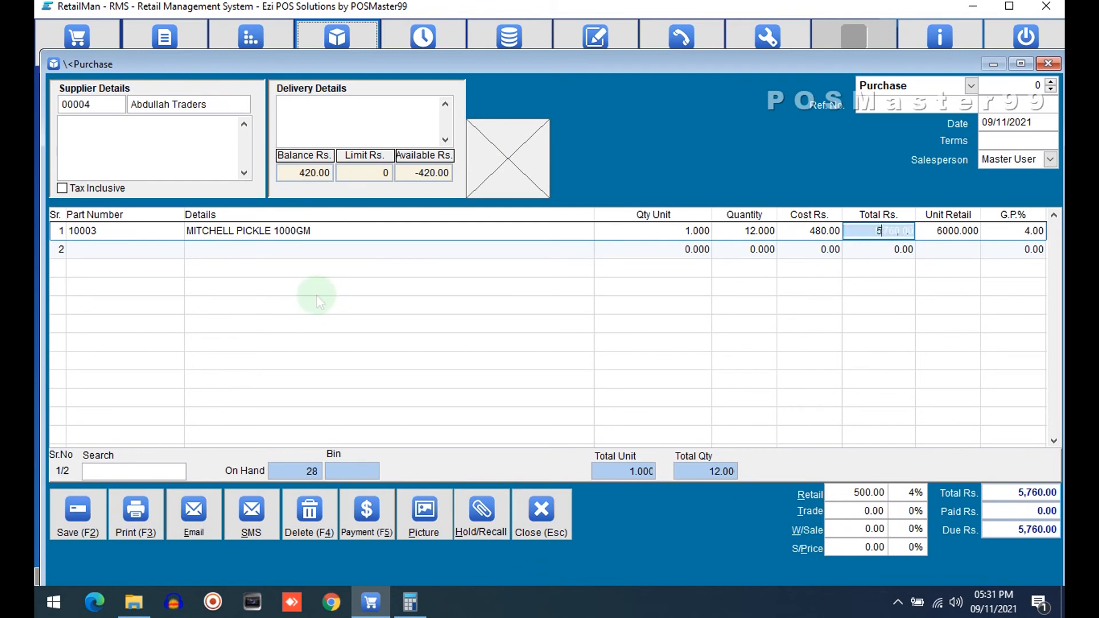
text(,800)
key(Return)
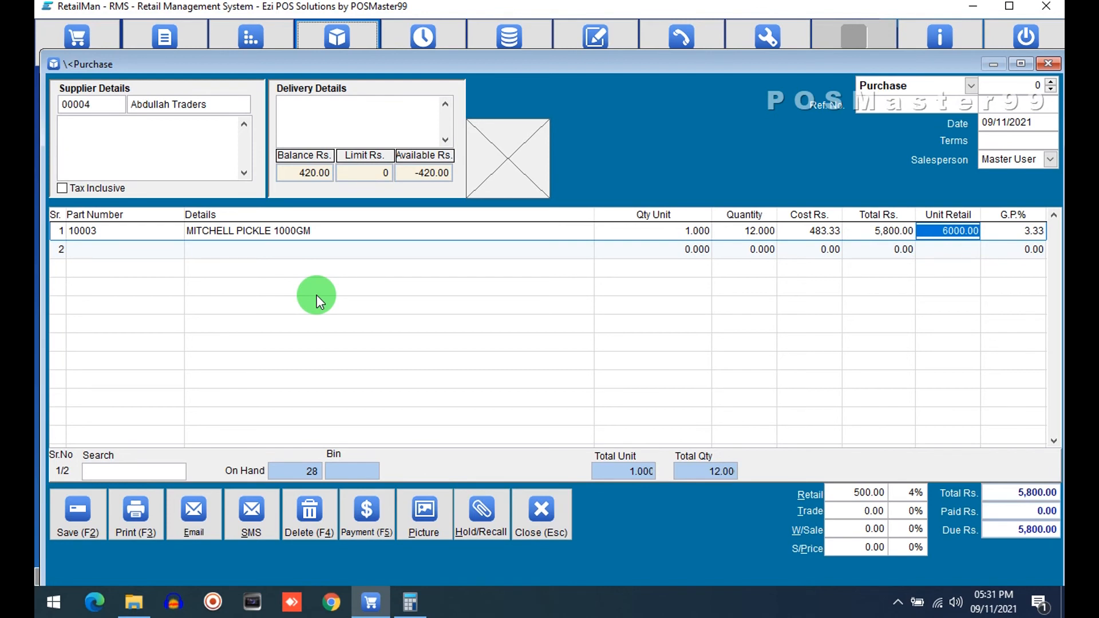
Step: Set the line's unit retail to 6500 and save the purchase
text(6500)
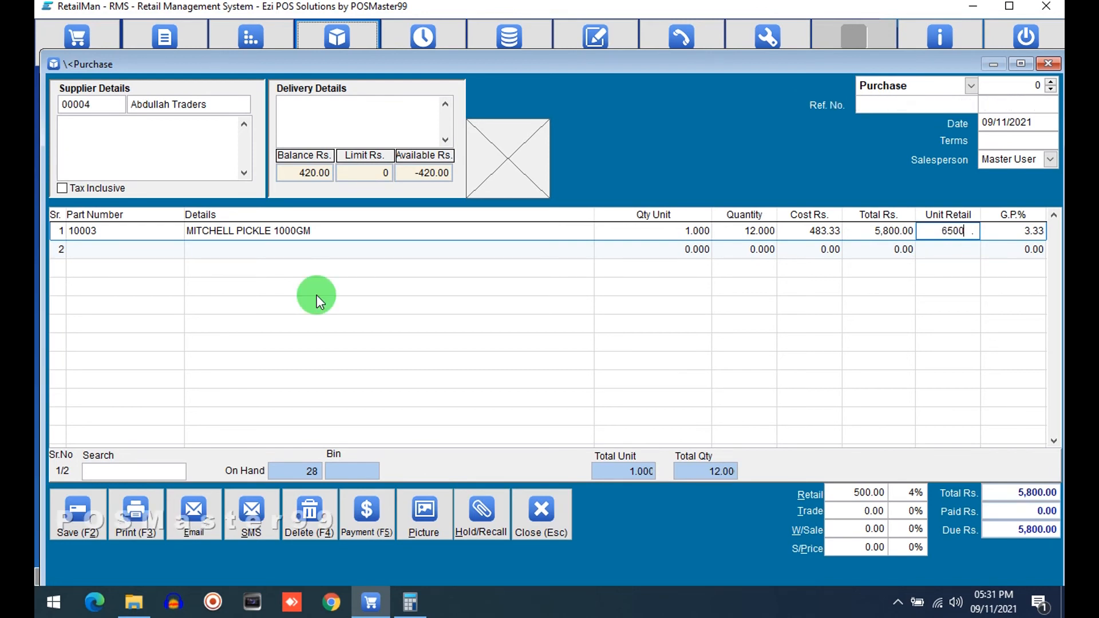
key(Return)
key(Right)
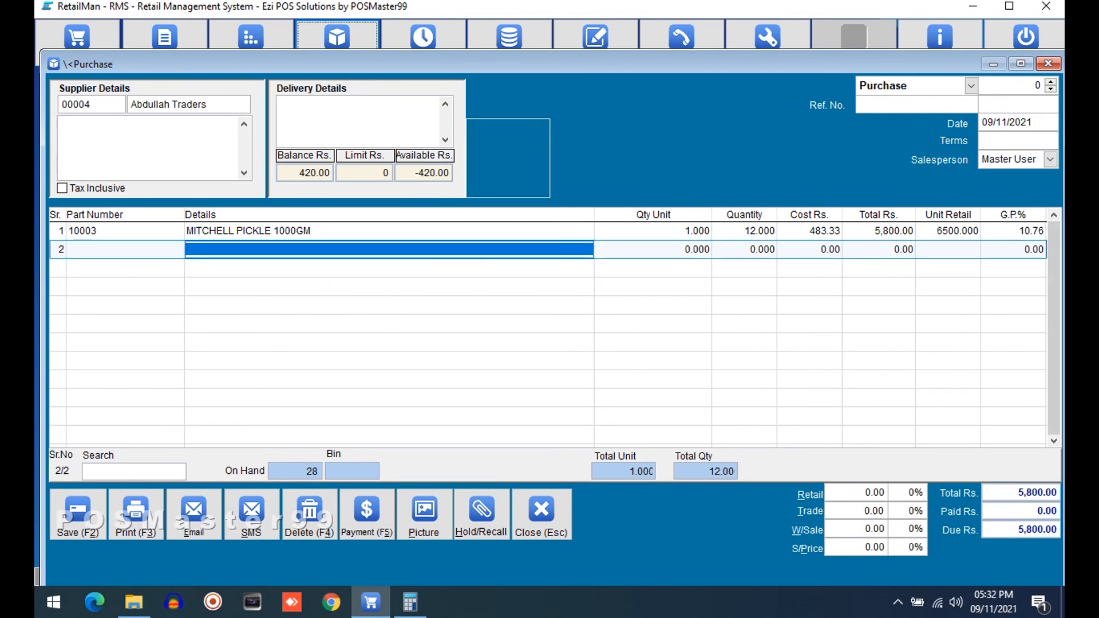
key(Up)
key(Right)
key(Right)
key(Right)
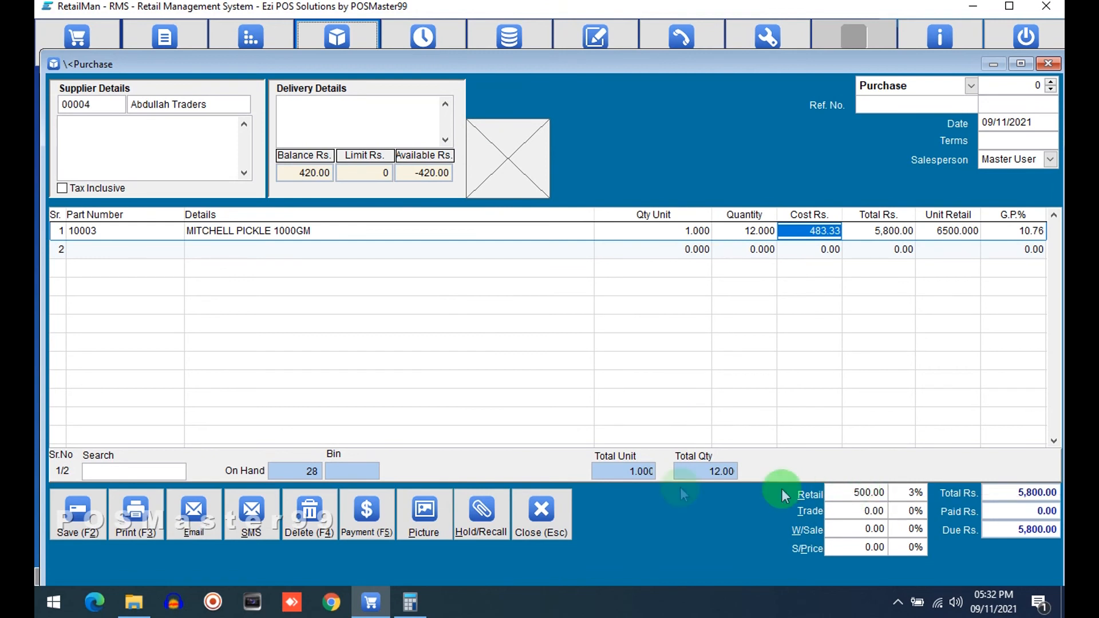
click(79, 508)
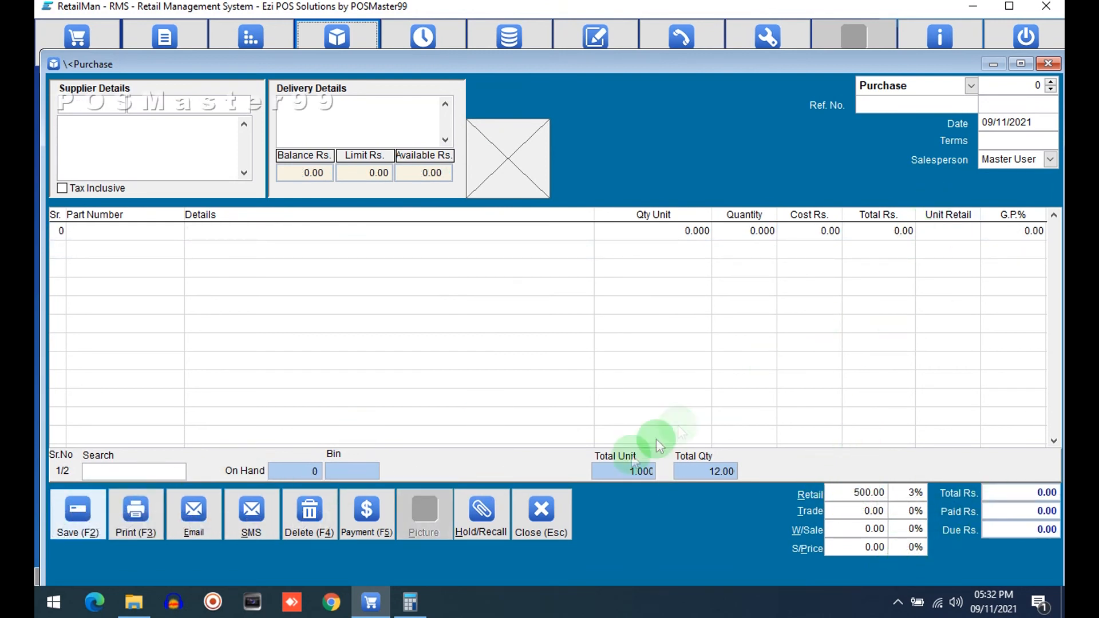
Step: Close the purchase window and check MITCHELL PICKLE 1000GM's retail price in the stock file and its stock card
click(540, 514)
click(269, 43)
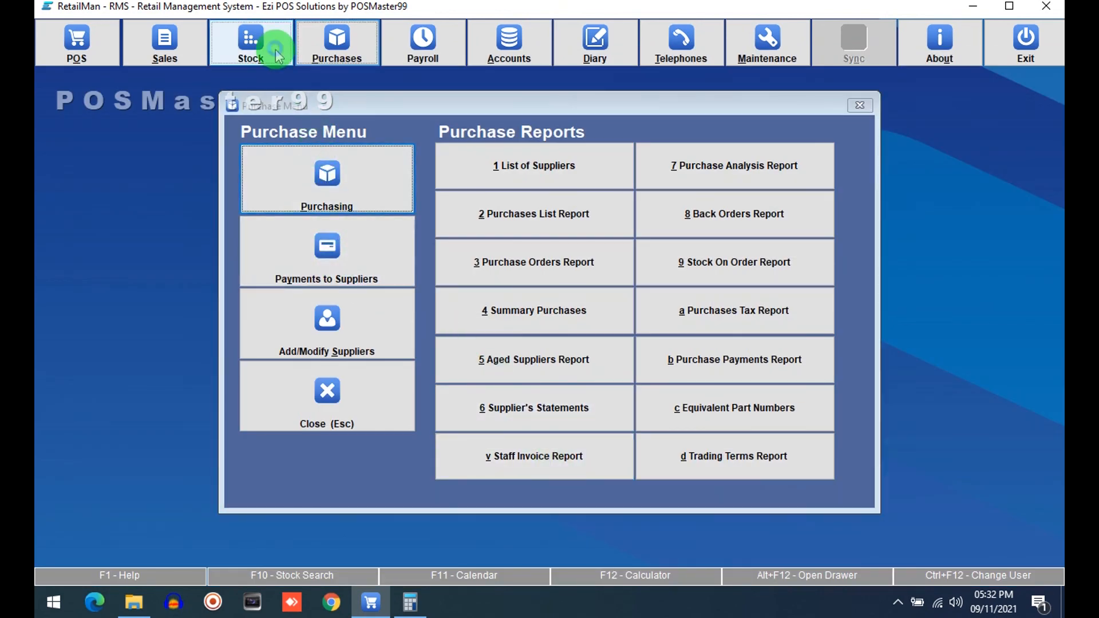
click(329, 221)
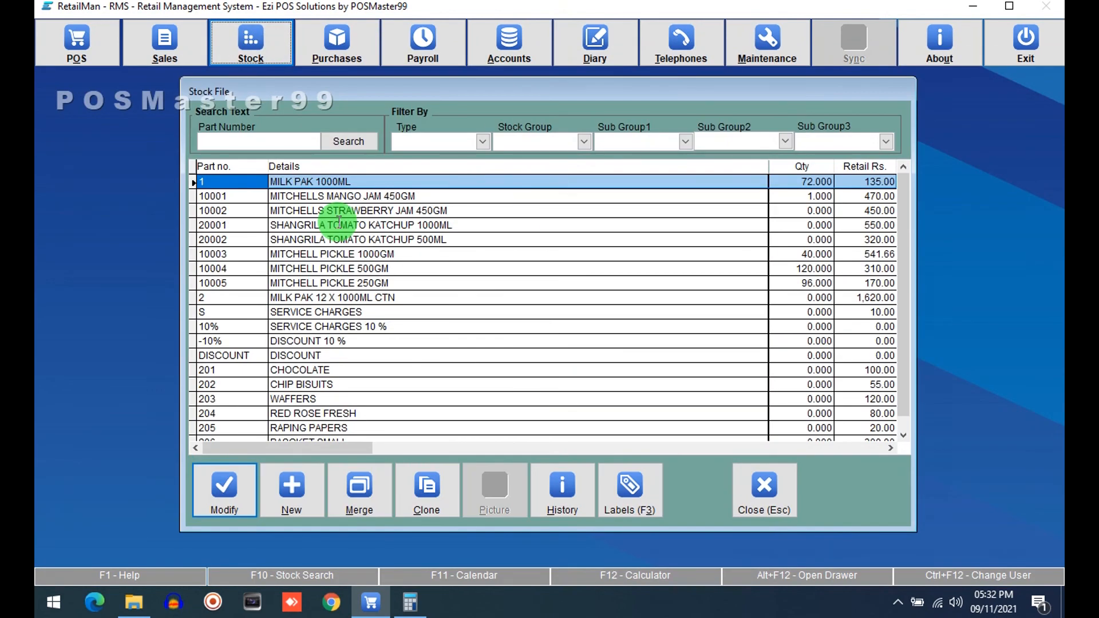
click(373, 269)
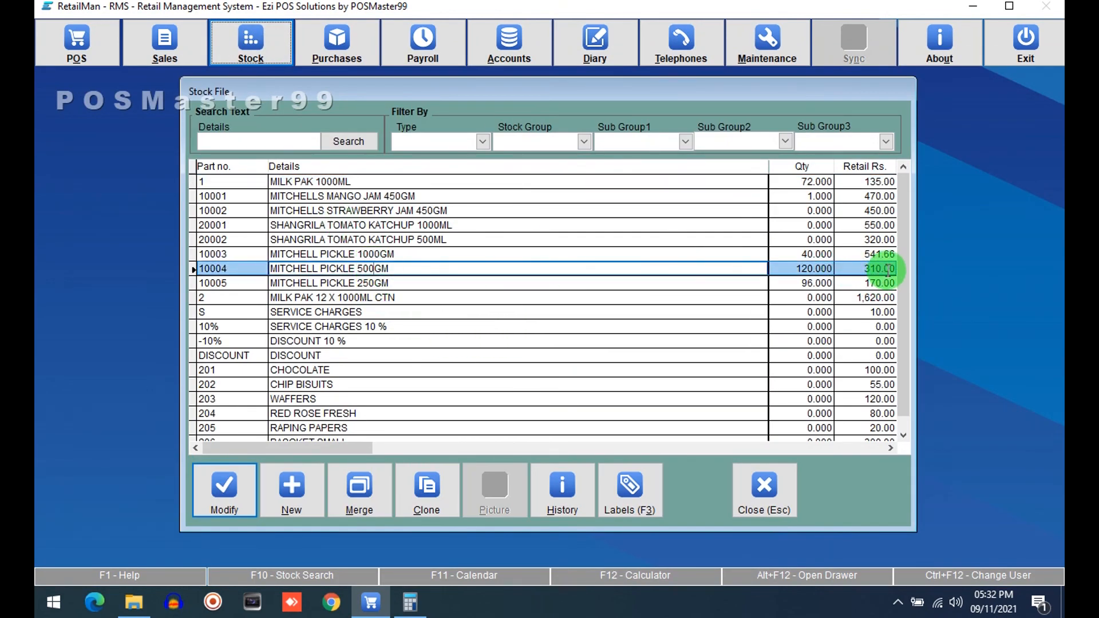
click(851, 253)
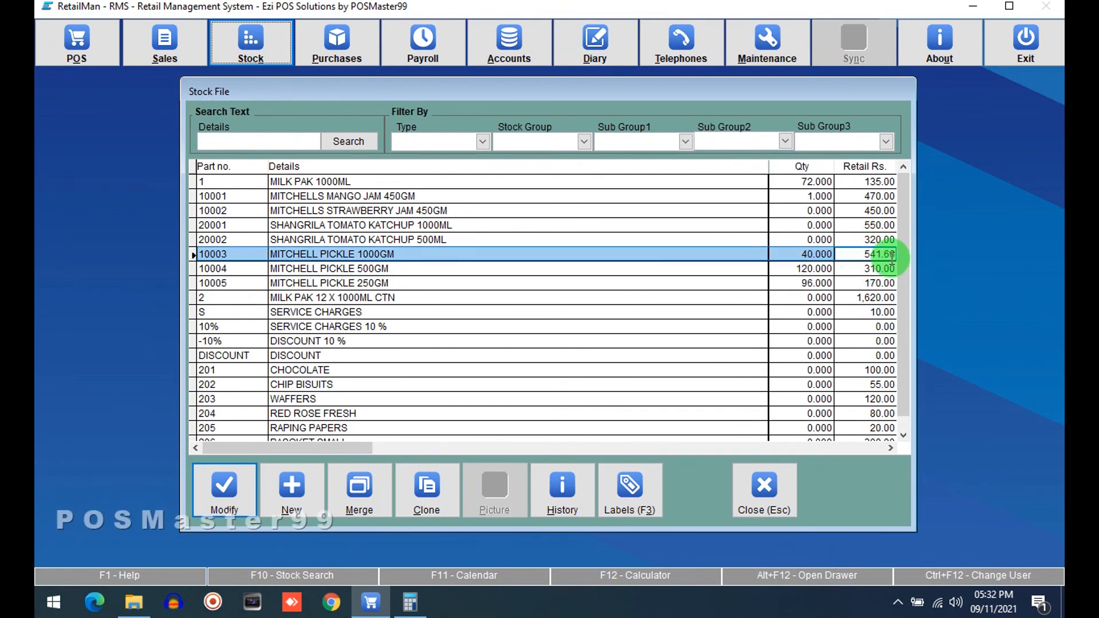
click(224, 487)
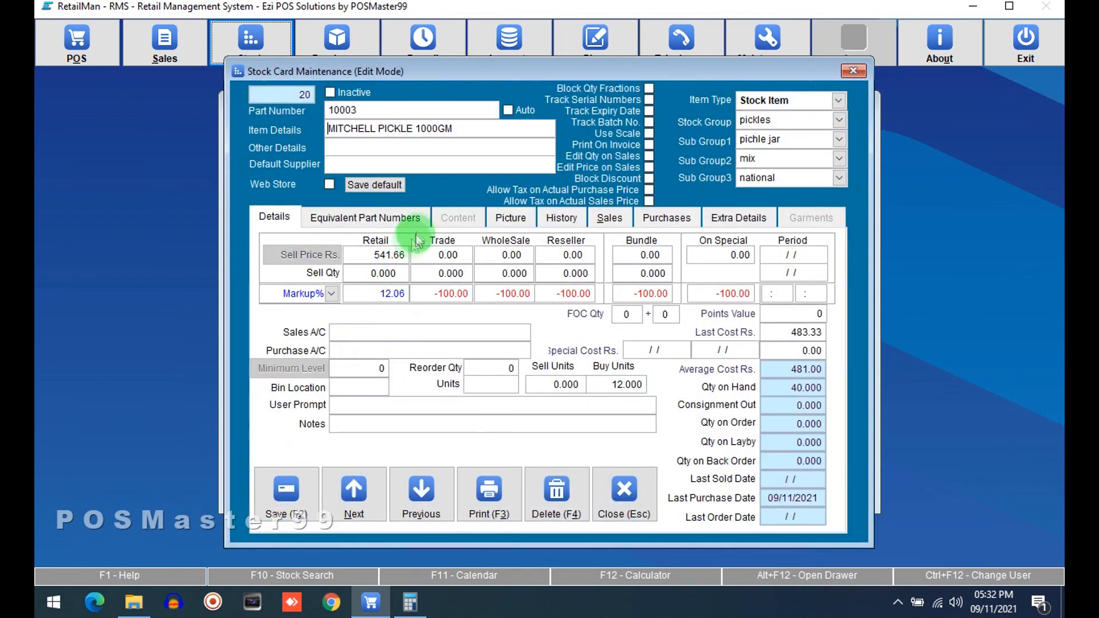
click(356, 252)
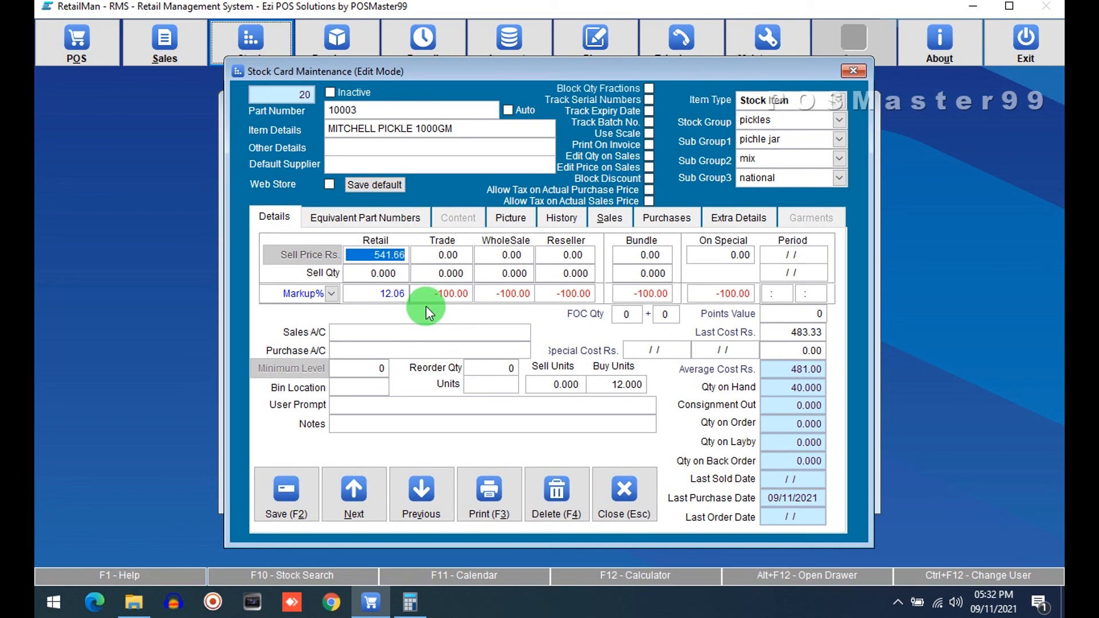
click(637, 495)
click(760, 484)
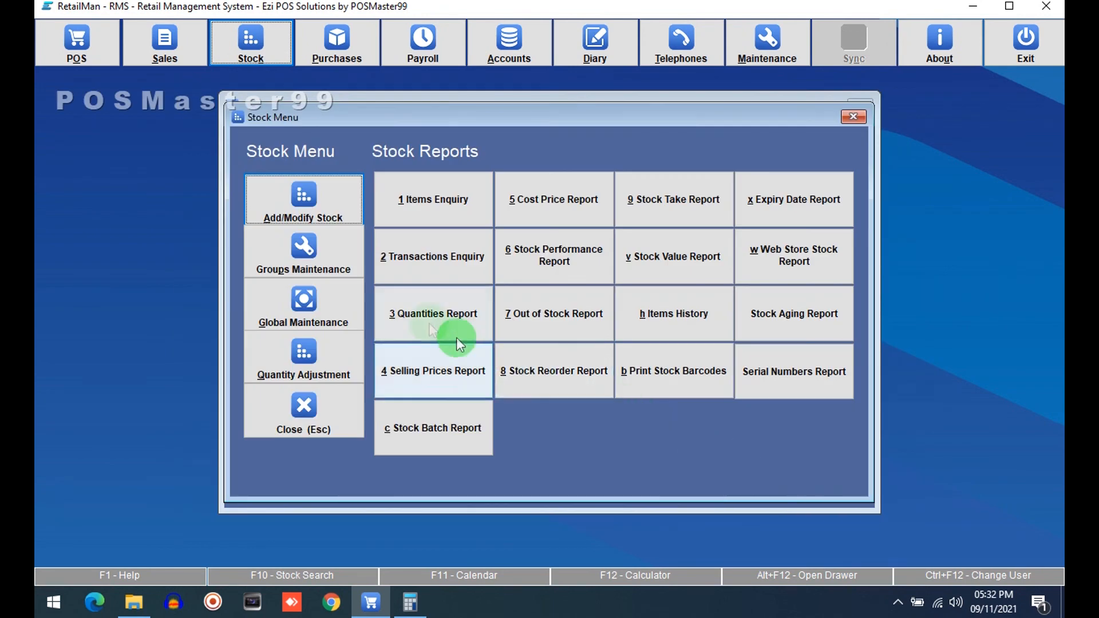
click(320, 198)
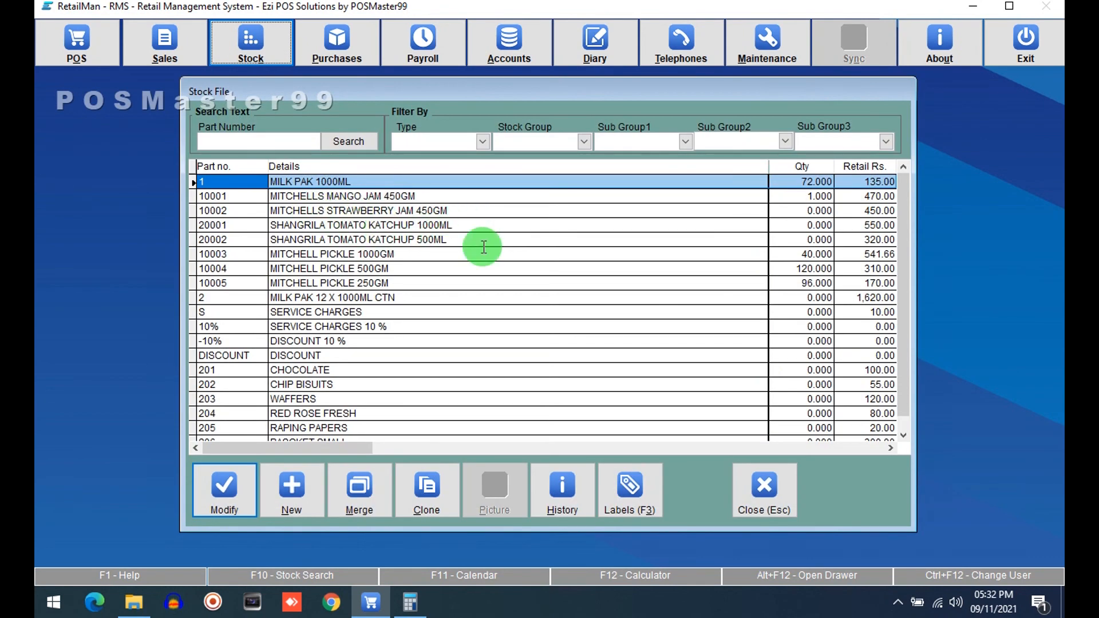
click(779, 489)
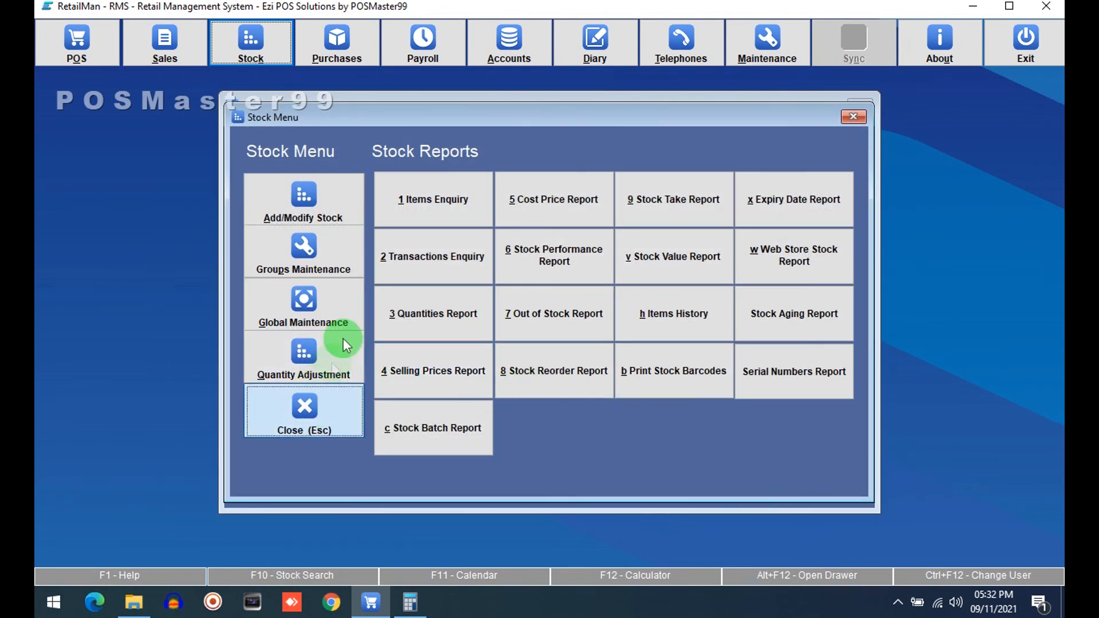
Step: Open and close the purchase window again, then exit the application
click(340, 57)
click(363, 193)
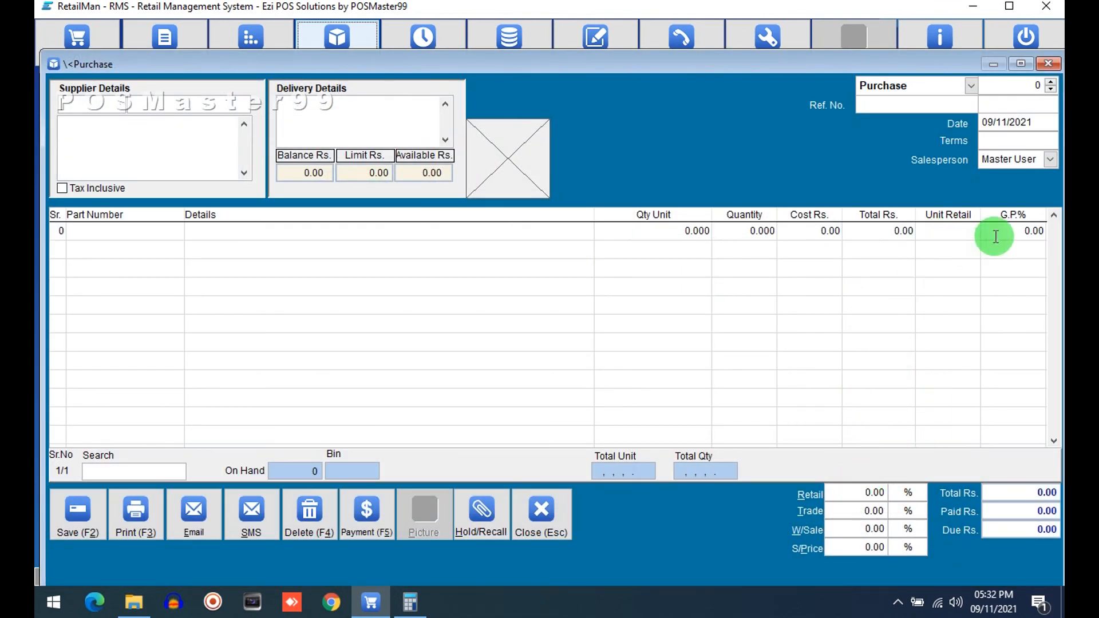
click(553, 507)
click(363, 386)
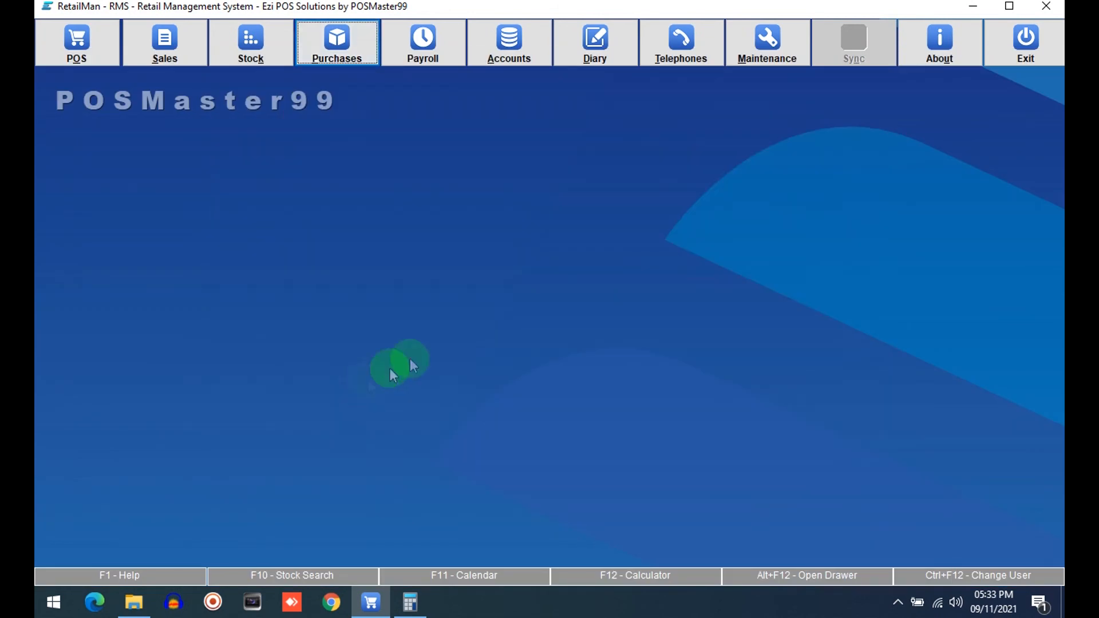
click(1056, 40)
click(491, 321)
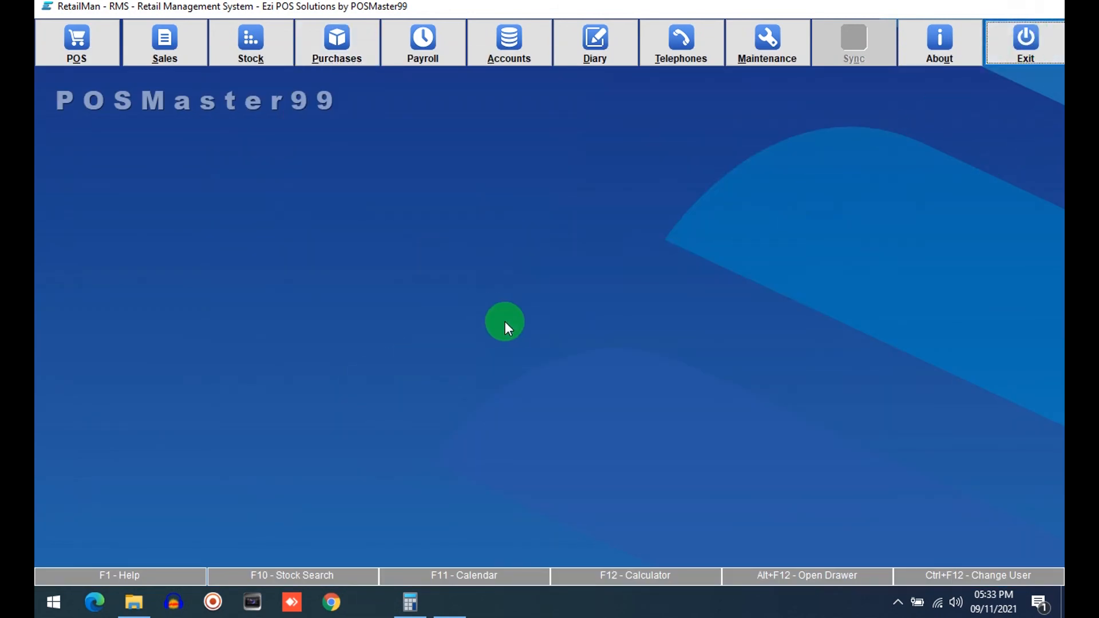
click(319, 40)
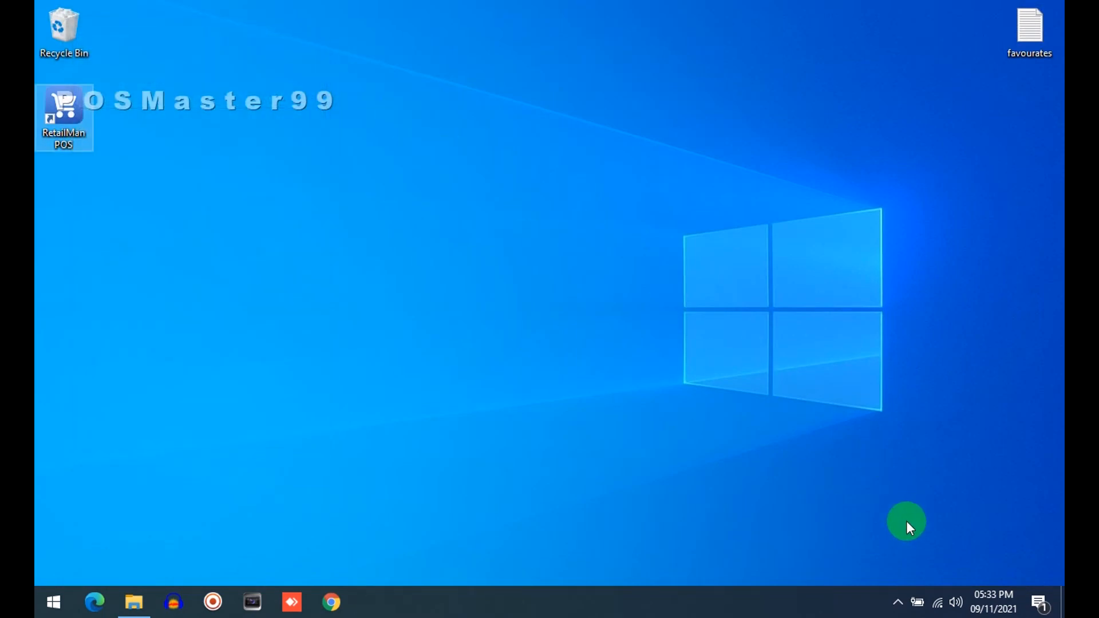